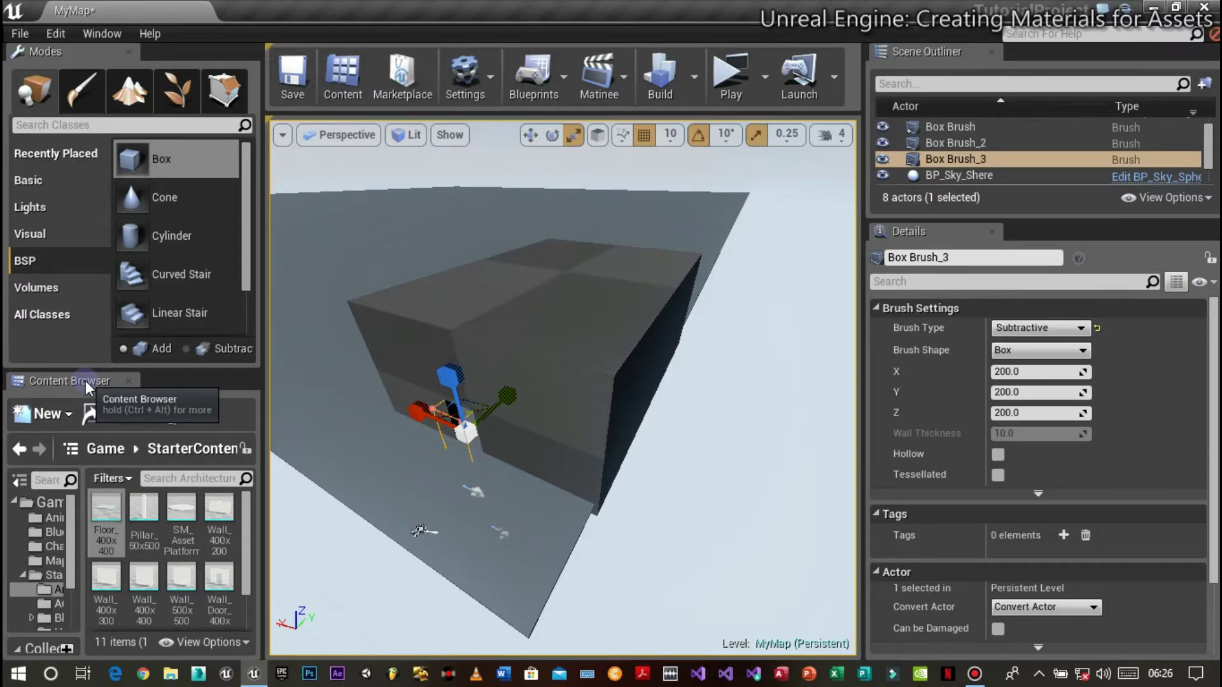
- Dock the Content Browser beneath the viewport and the Modes panel above it, narrowing the Modes panel
drag(87, 384, 521, 541)
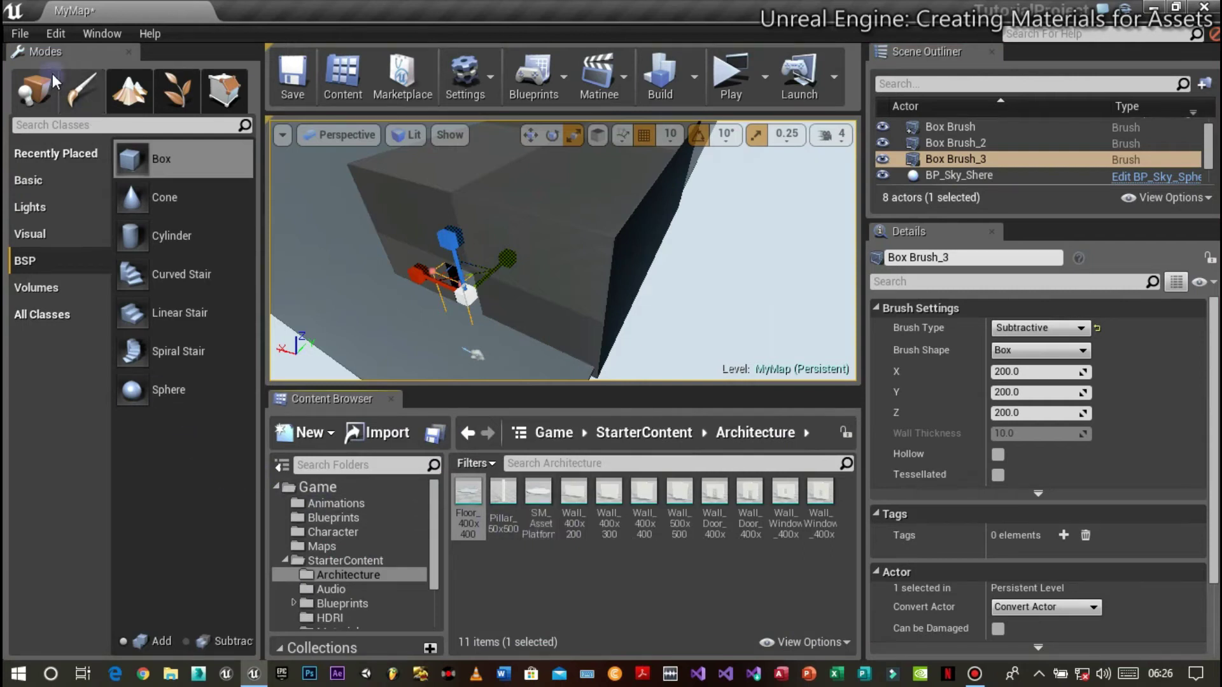
drag(41, 52, 26, 162)
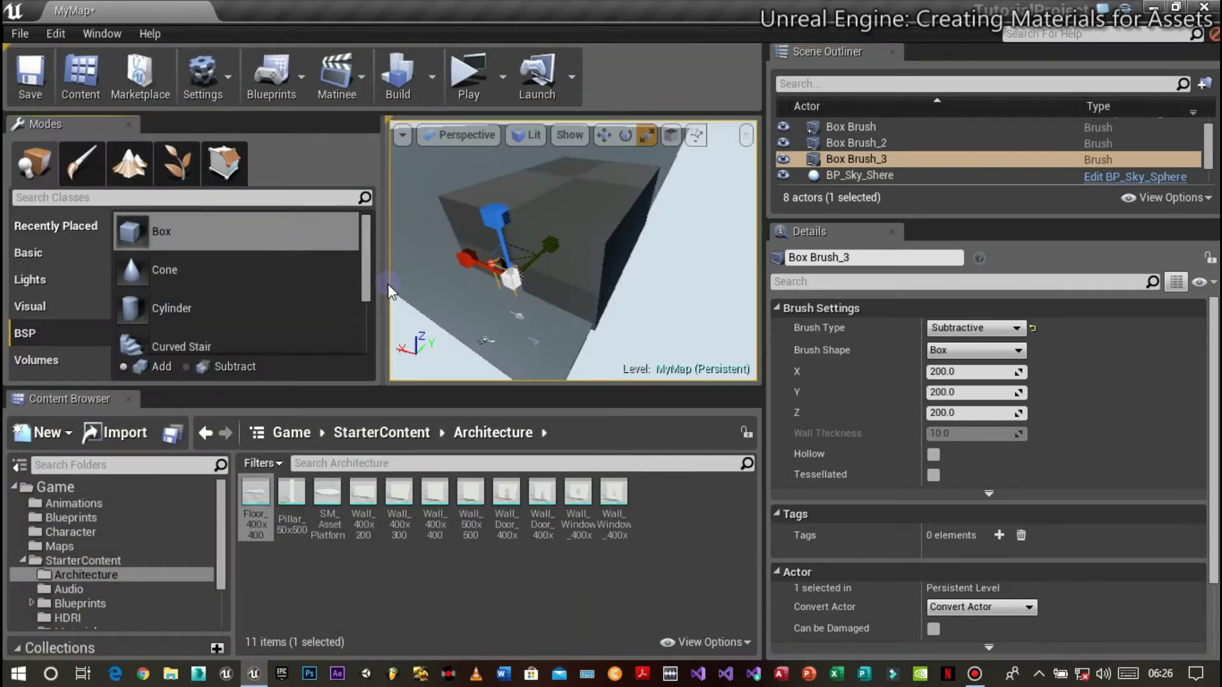
drag(384, 283, 245, 284)
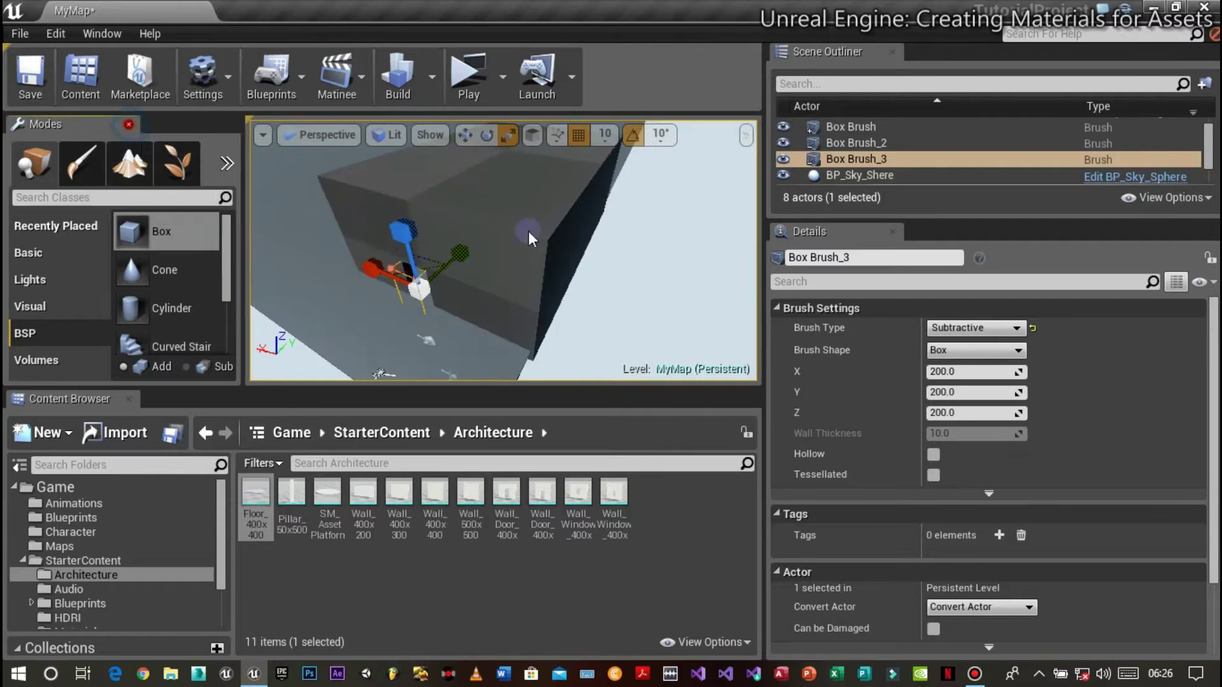
- Close the Modes panel and narrow the Scene Outliner and Details column to widen the viewport
click(130, 124)
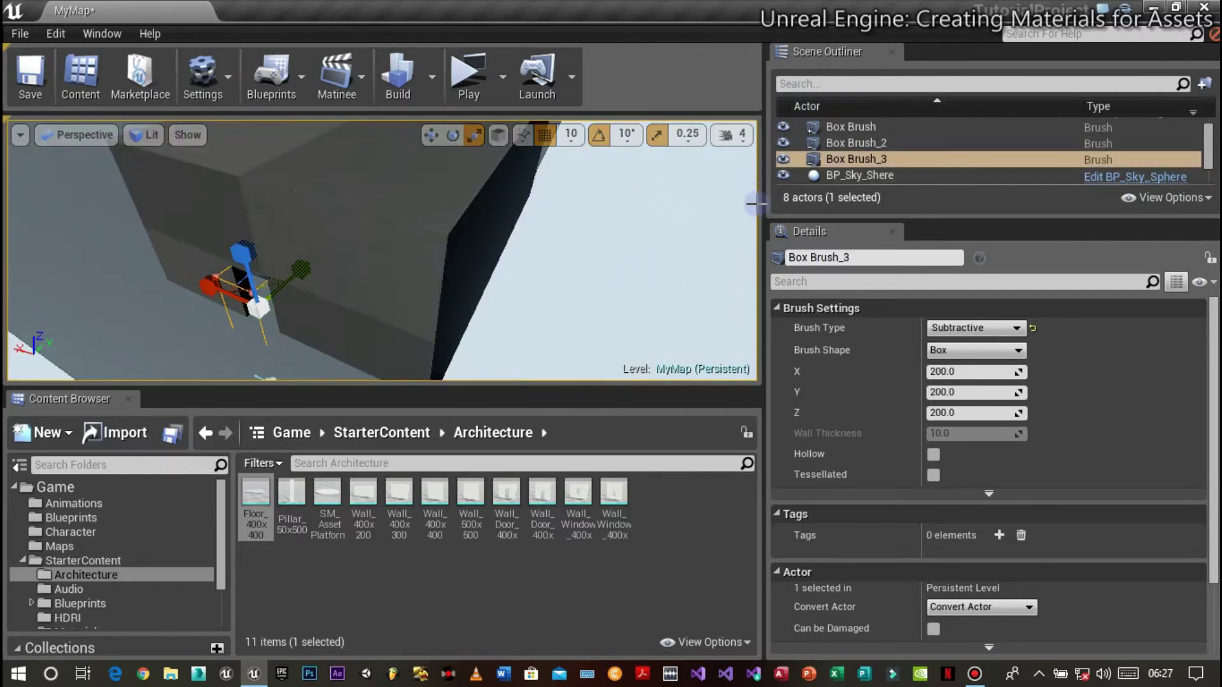
drag(763, 207, 987, 206)
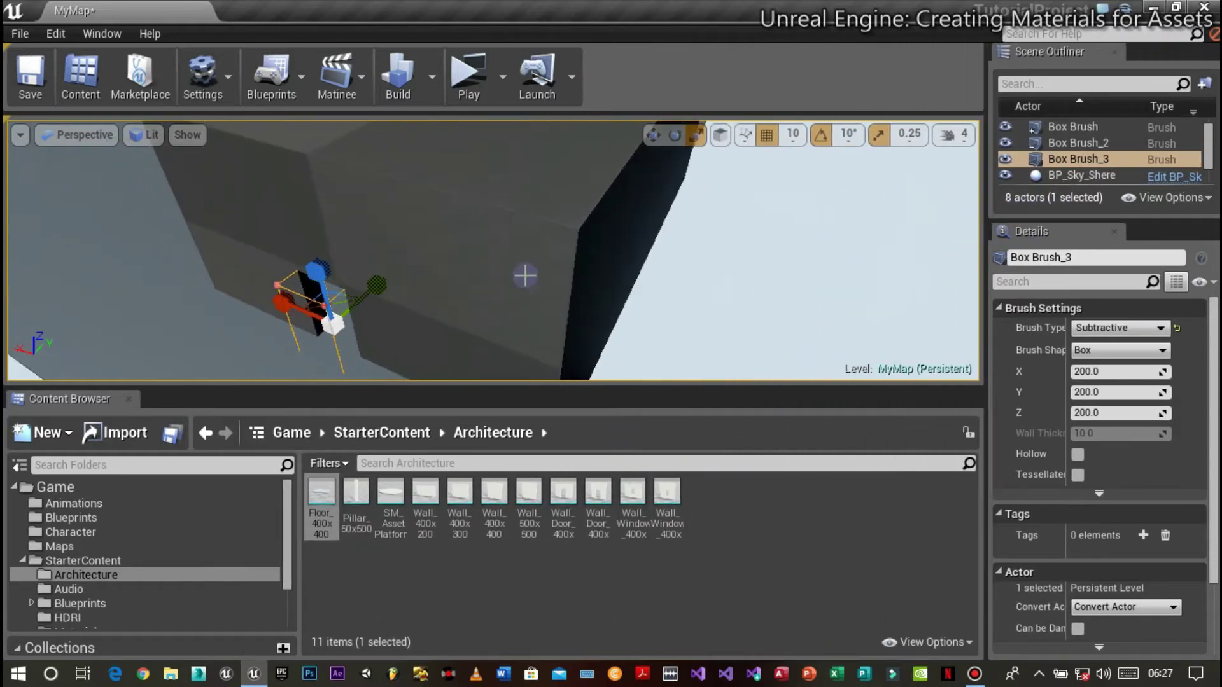
scroll(524, 276, down, 1)
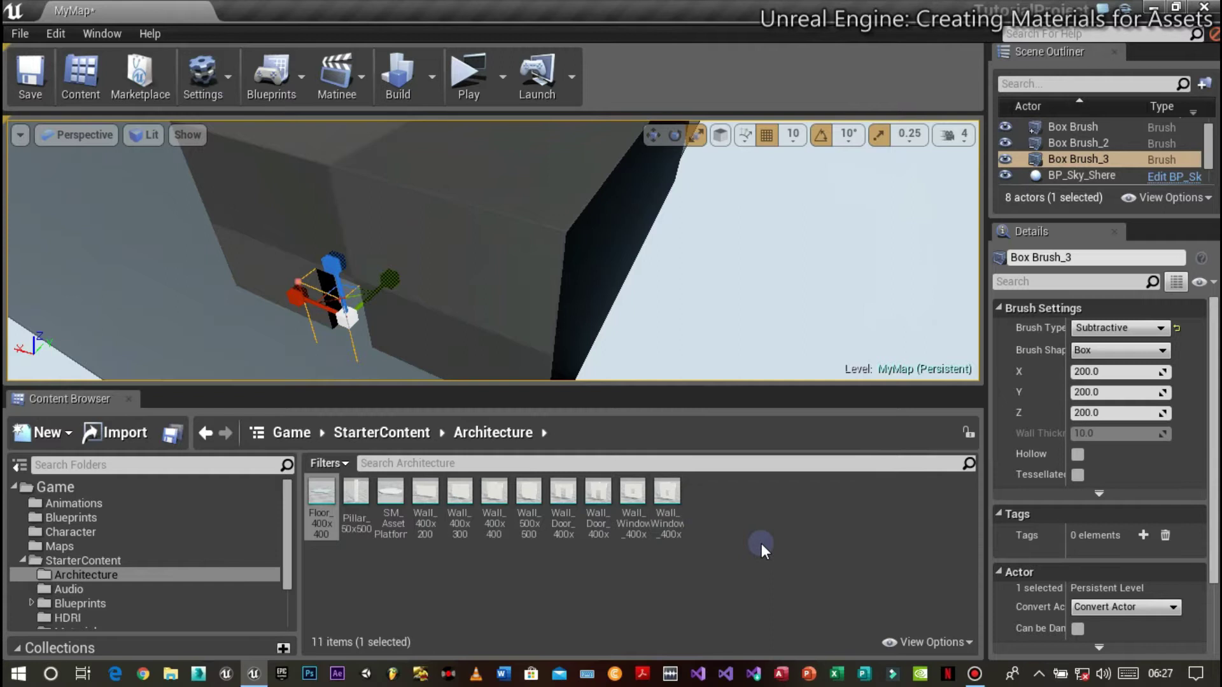
- Enlarge the asset thumbnails of the Architecture folder in the Content Browser and clear the asset selection
ctrl+scroll(762, 546, up, 1)
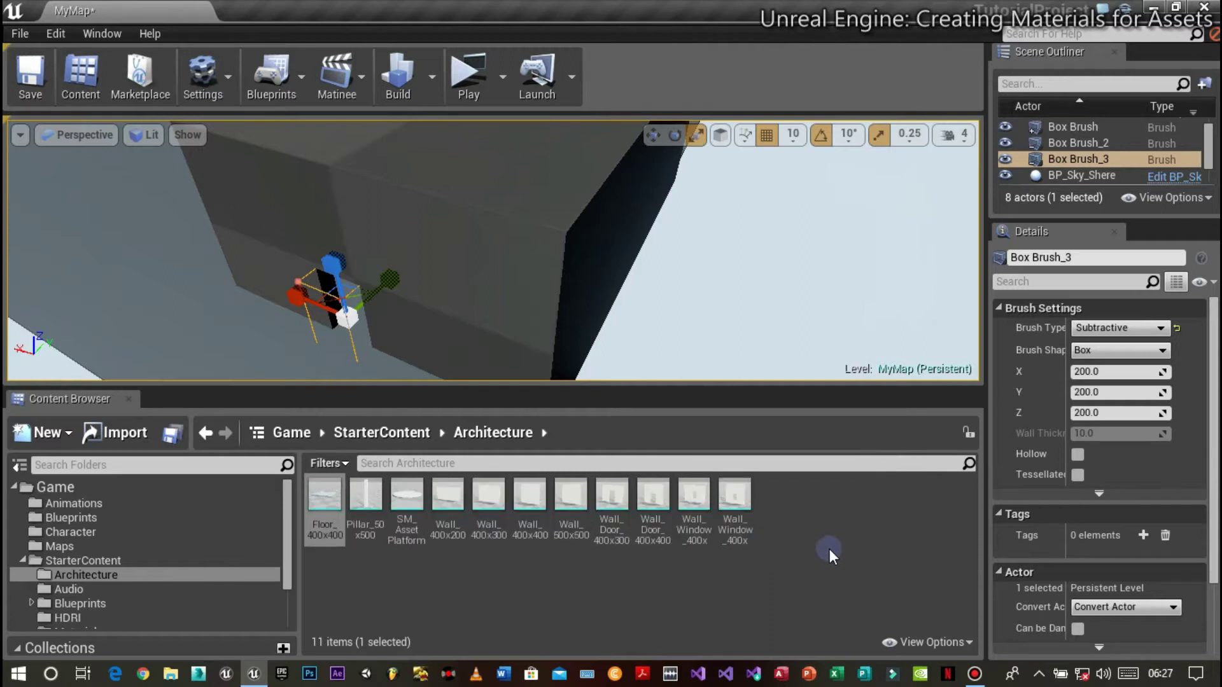
ctrl+scroll(830, 549, up, 1)
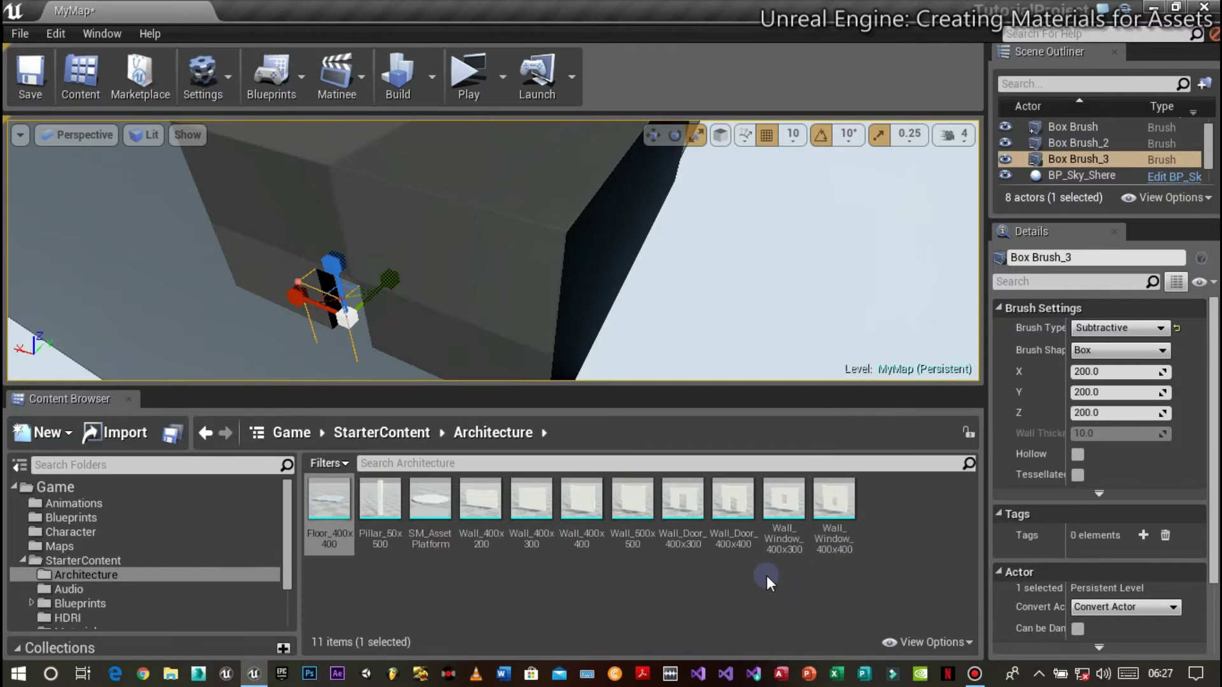
ctrl+scroll(766, 575, up, 2)
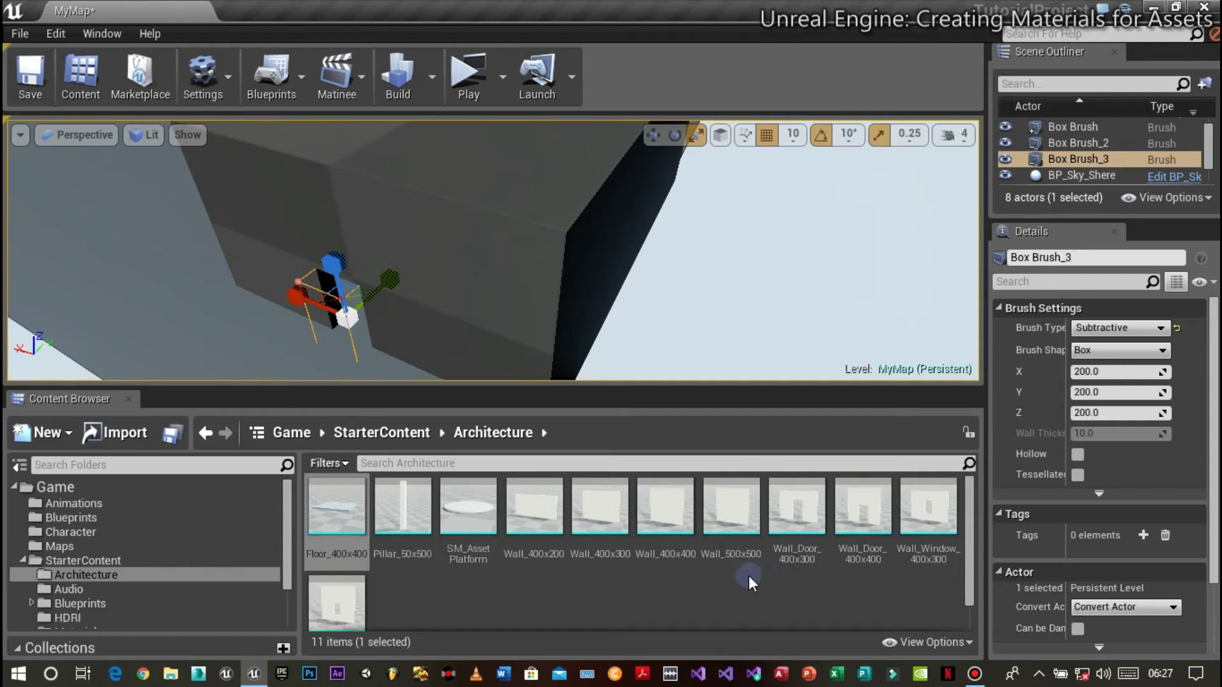
ctrl+scroll(747, 575, up, 2)
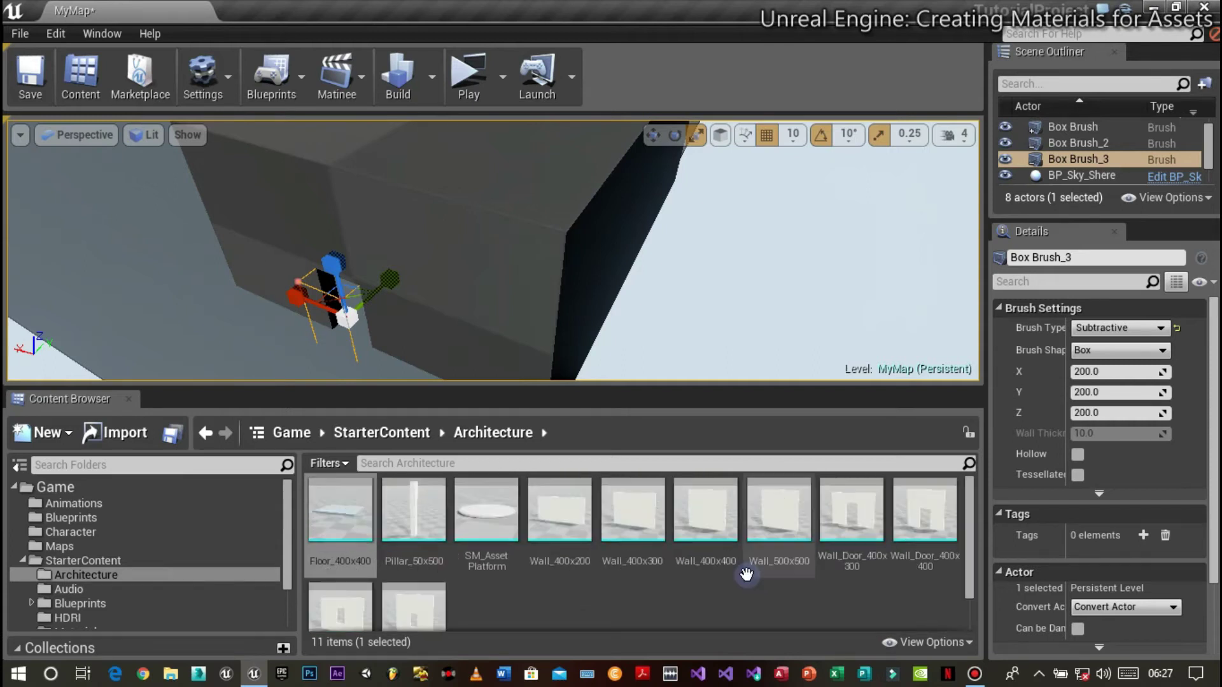
click(636, 614)
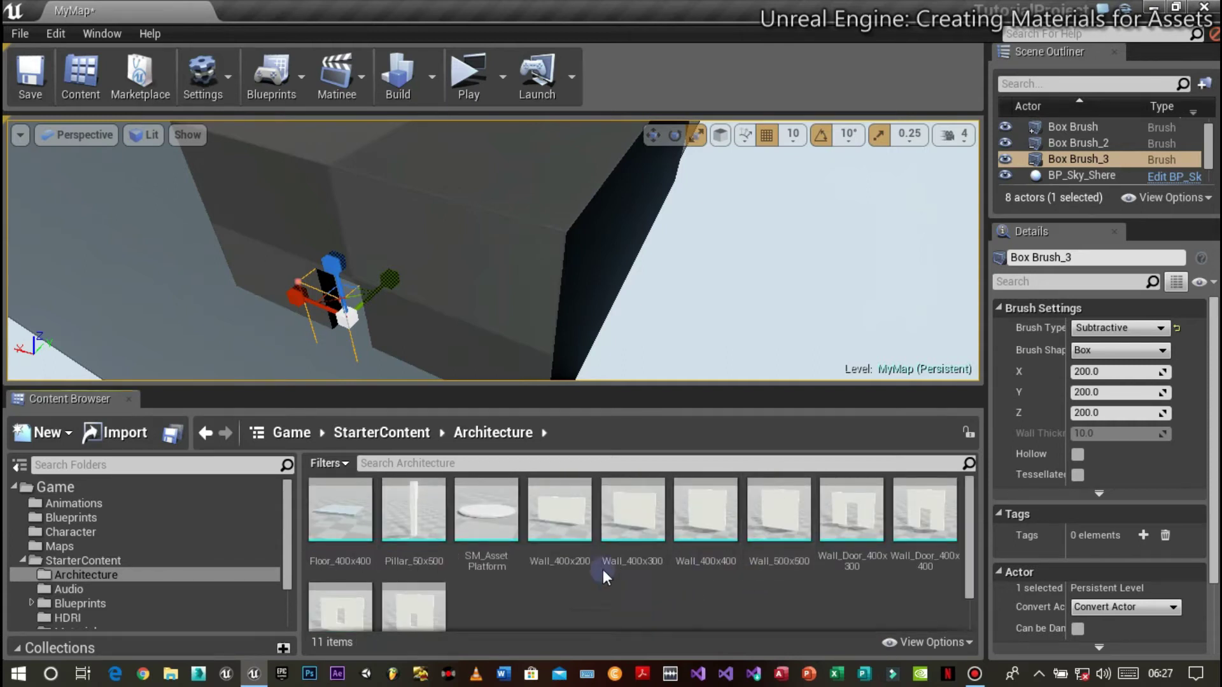
- Open the StarterContent folder, select the box brush's front wall, and examine its surface properties and Convert Actor options
click(389, 433)
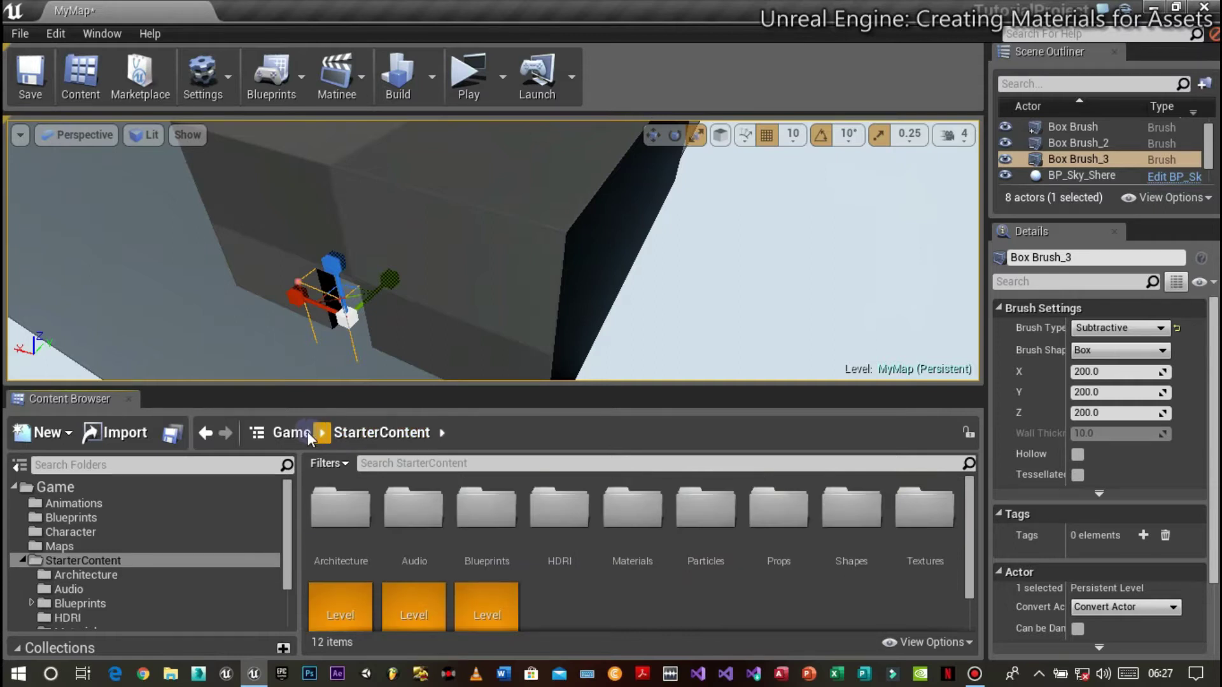
click(444, 248)
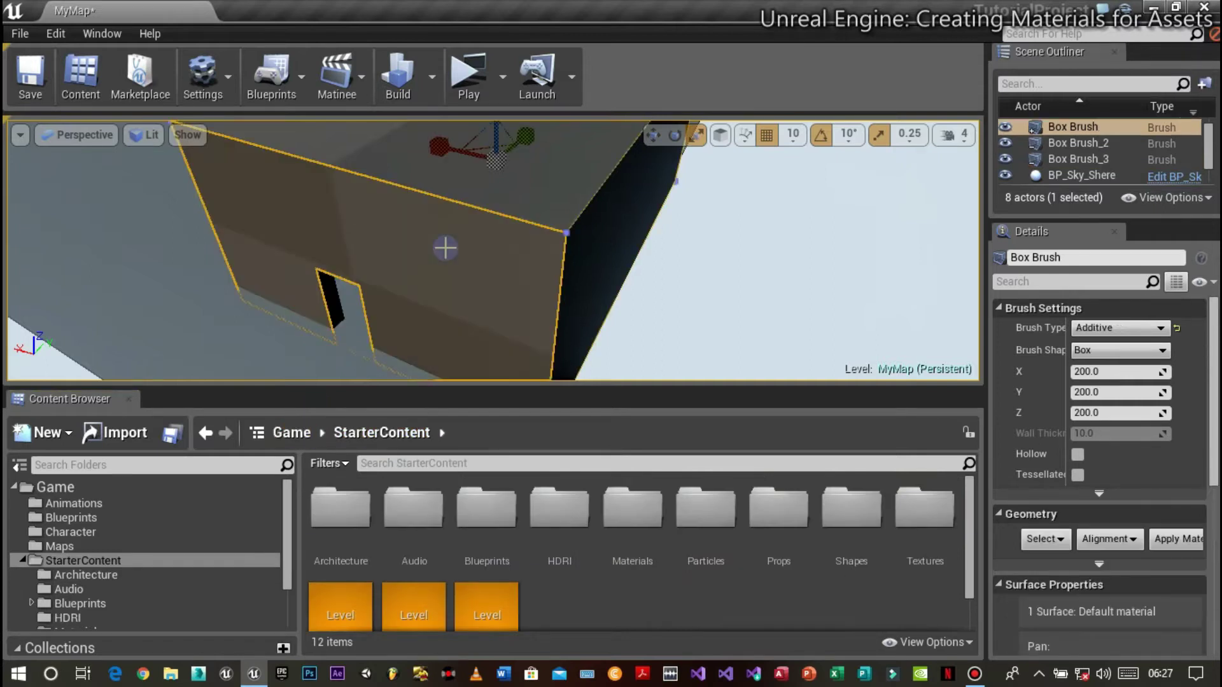
scroll(1209, 506, down, 5)
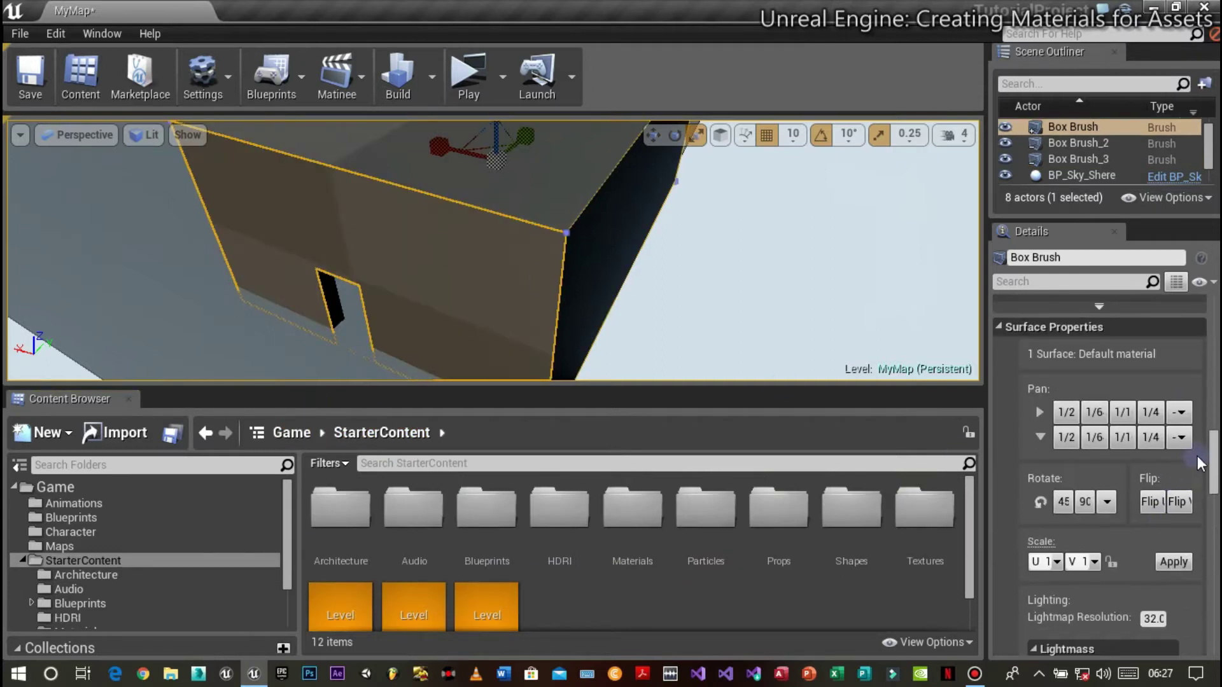
scroll(1216, 477, down, 5)
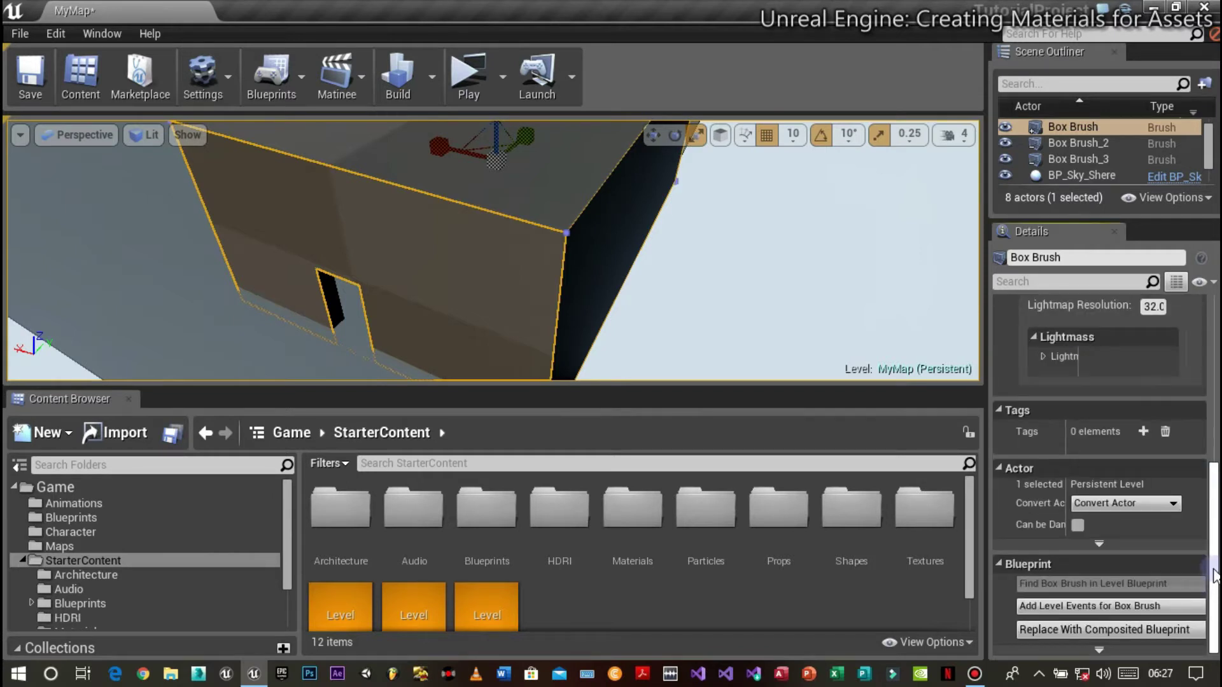
click(1095, 507)
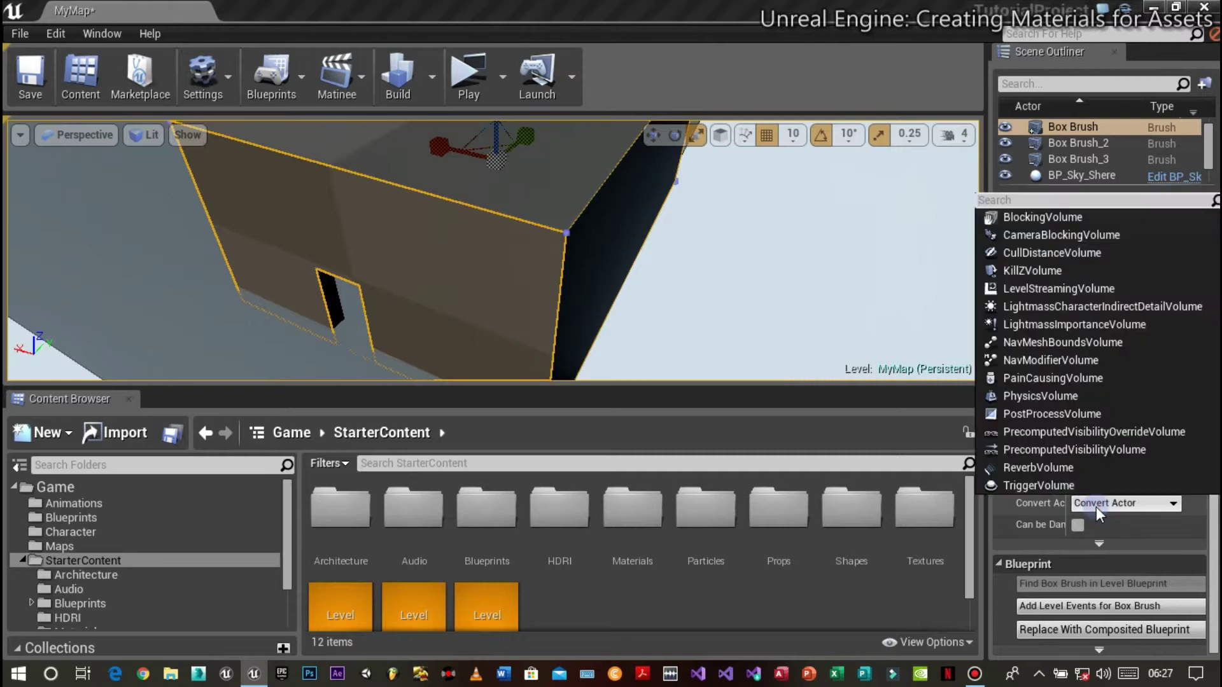
click(761, 610)
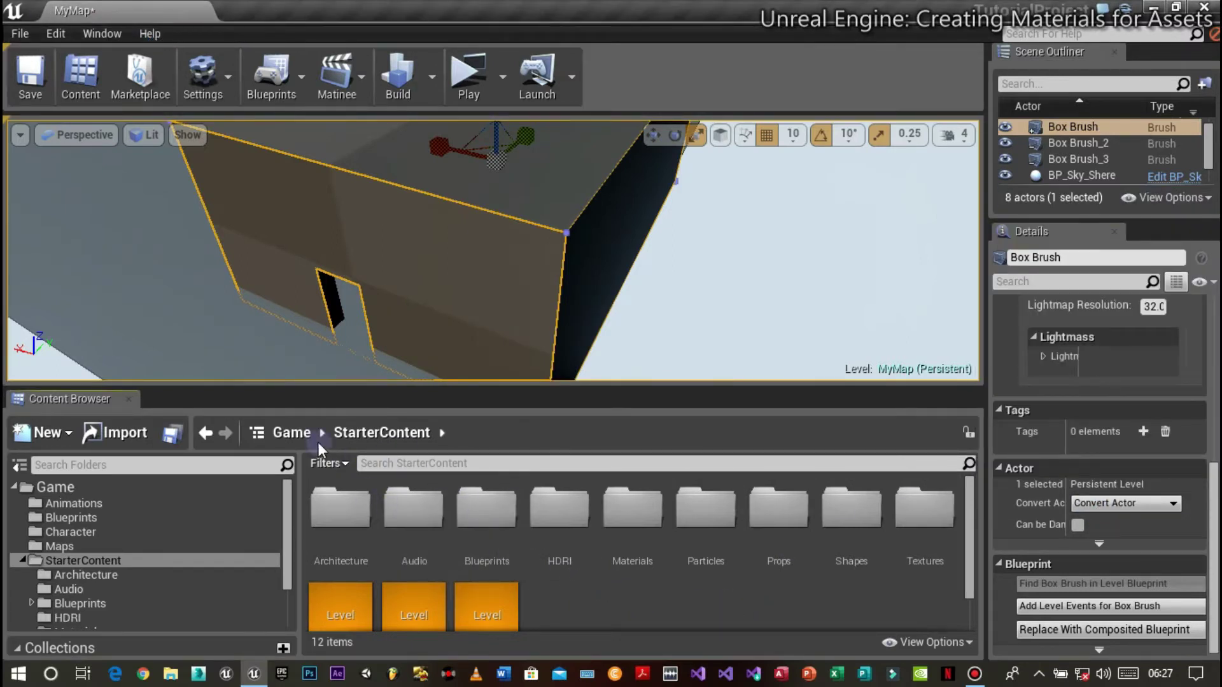
- Create a folder named IsaacBP in the Game root folder and open it
click(295, 432)
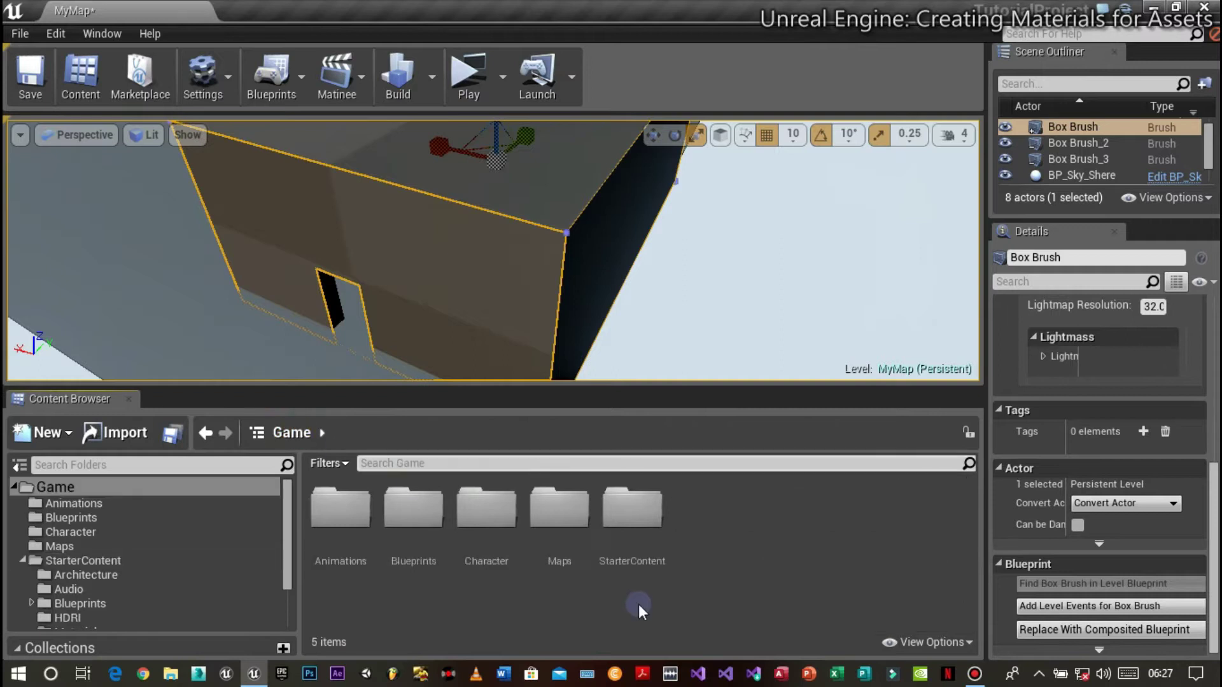
right_click(728, 541)
click(774, 235)
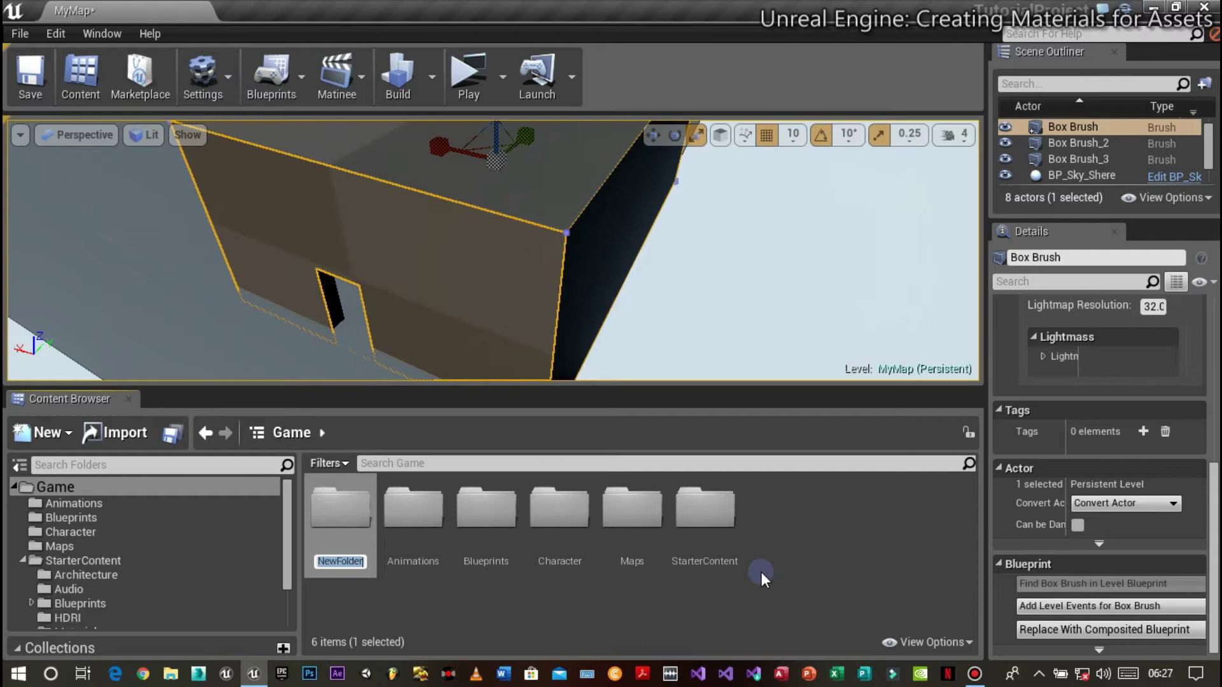
text(IsaacBP)
click(761, 572)
double_click(704, 509)
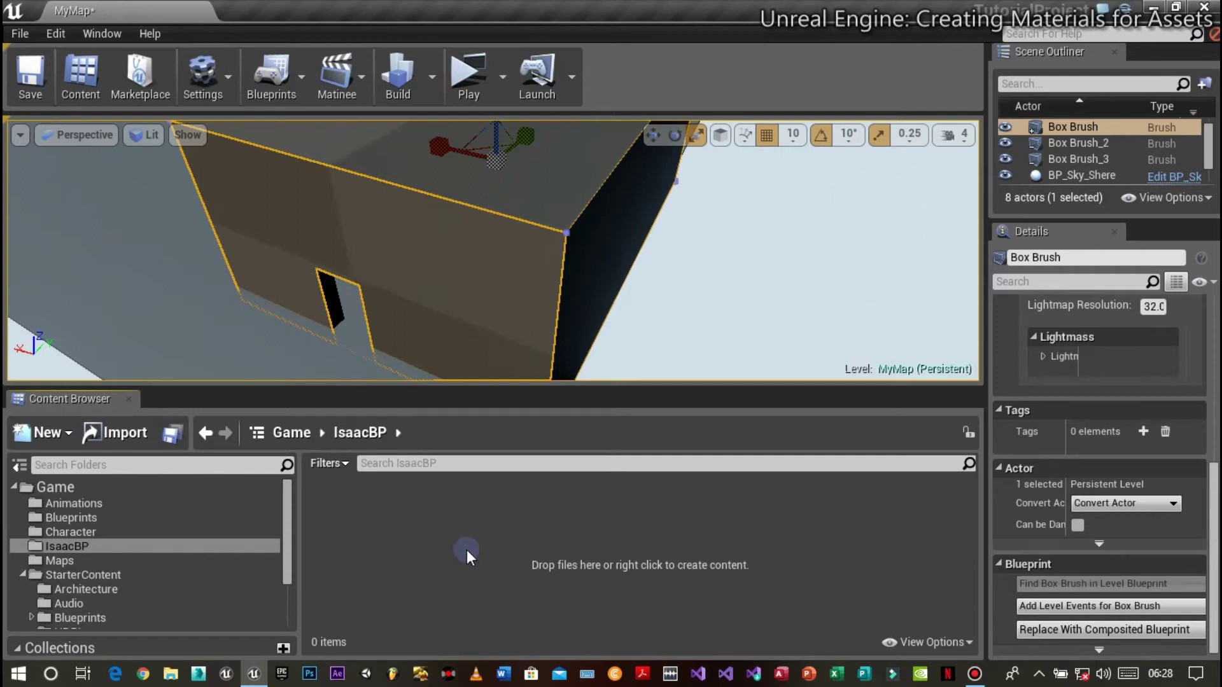
- Create a subfolder named Blueprints inside the IsaacBP folder
right_click(428, 555)
click(479, 248)
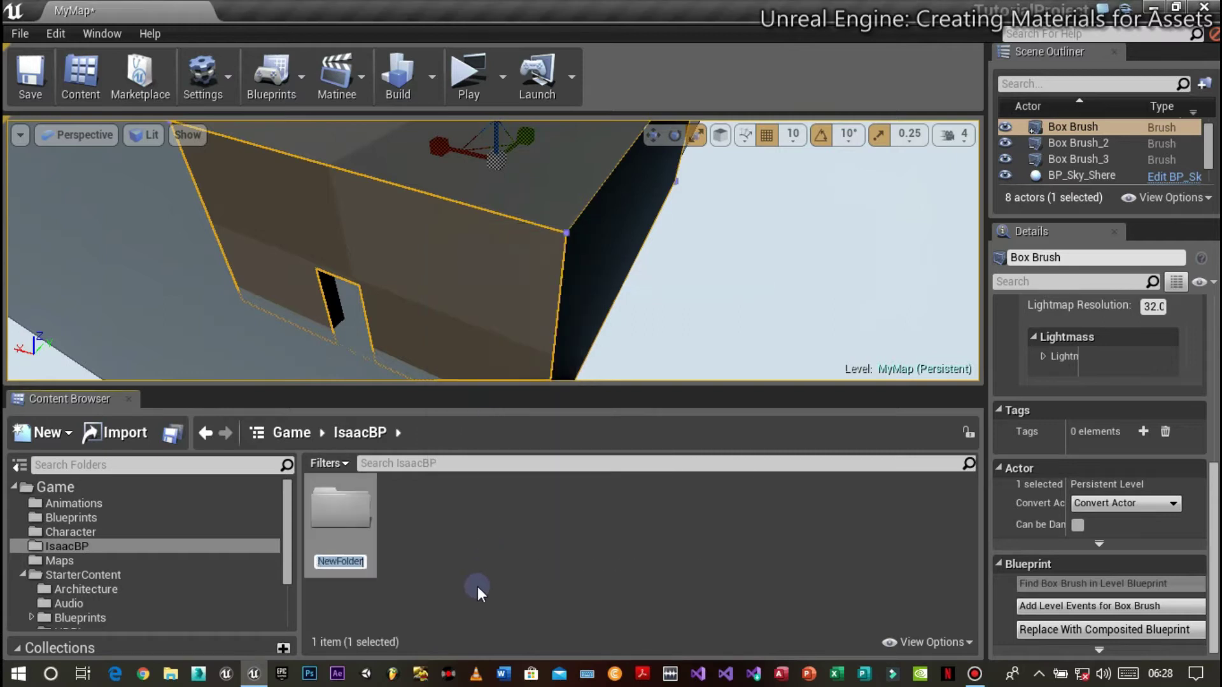
text(Blueprints)
click(473, 586)
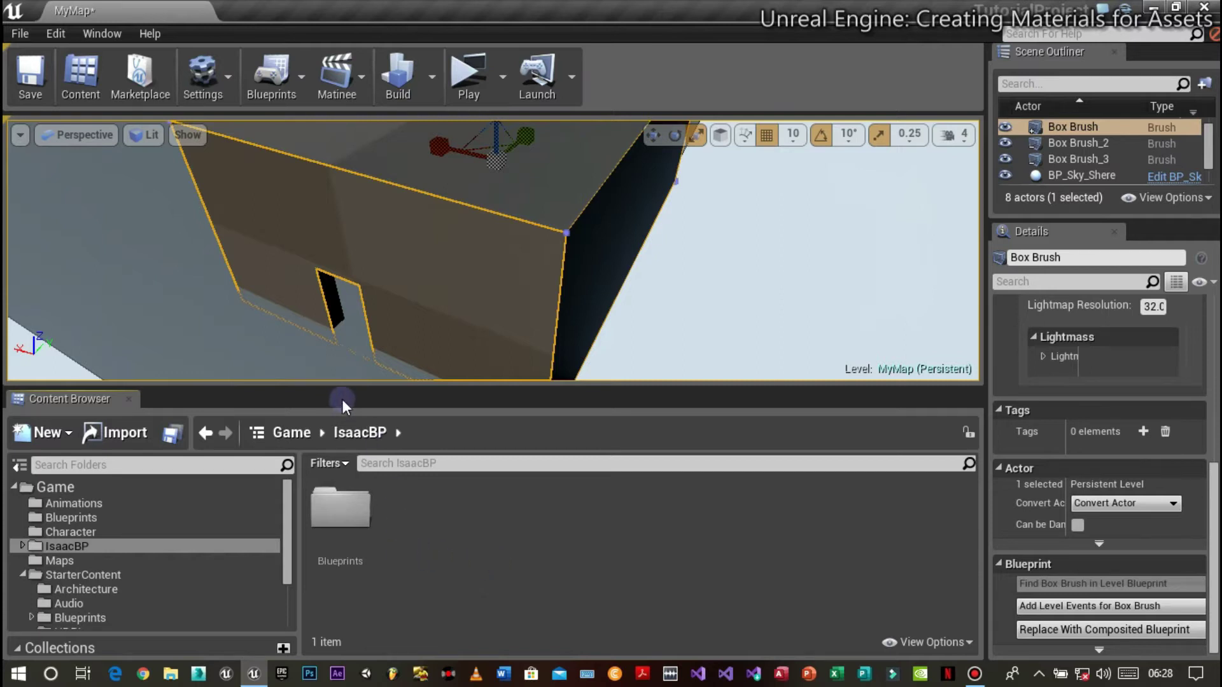
- Examine the box brush's top side in the viewport and review its surface, geometry and brush settings
mouse_move(366, 346)
middle_down()
mouse_move(472, 374)
mouse_move(335, 267)
middle_up()
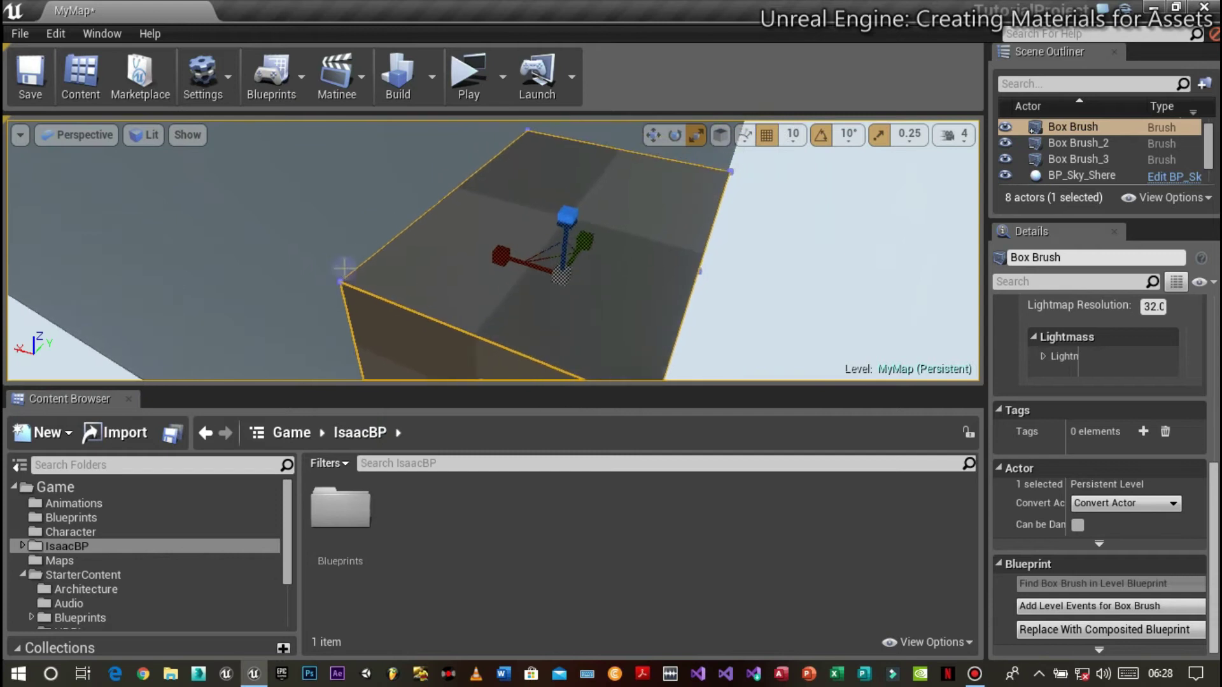
scroll(597, 261, up, 3)
middle_drag(494, 324, 432, 288)
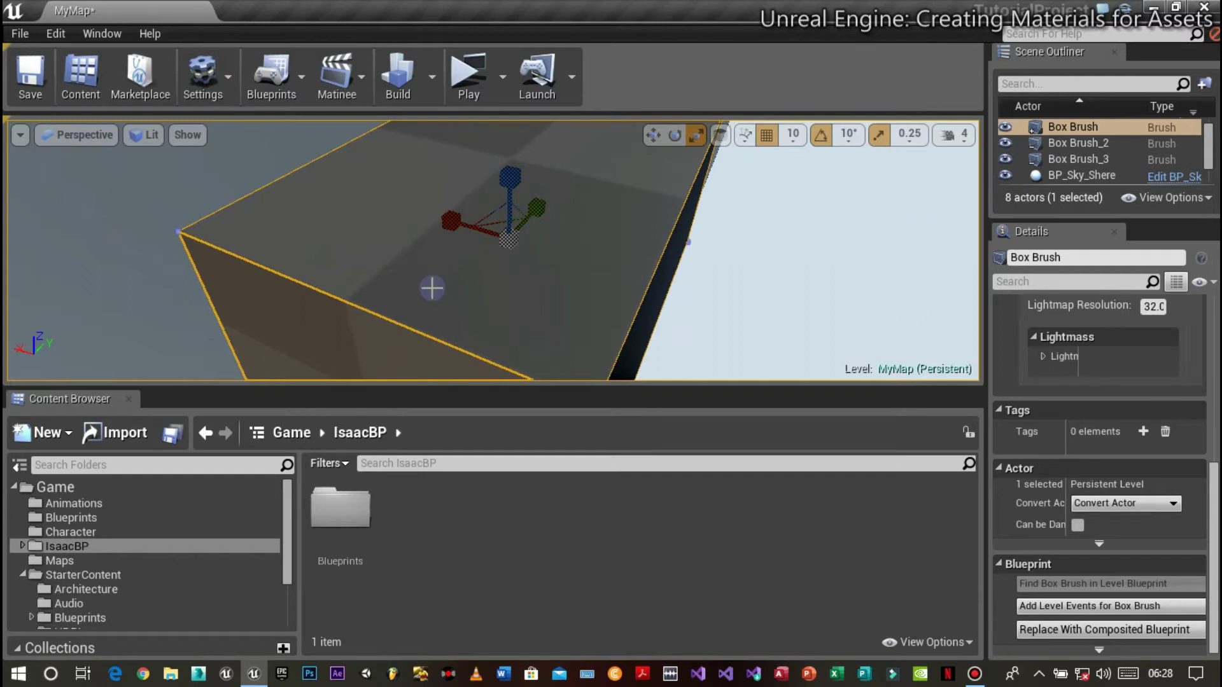
scroll(432, 289, up, 2)
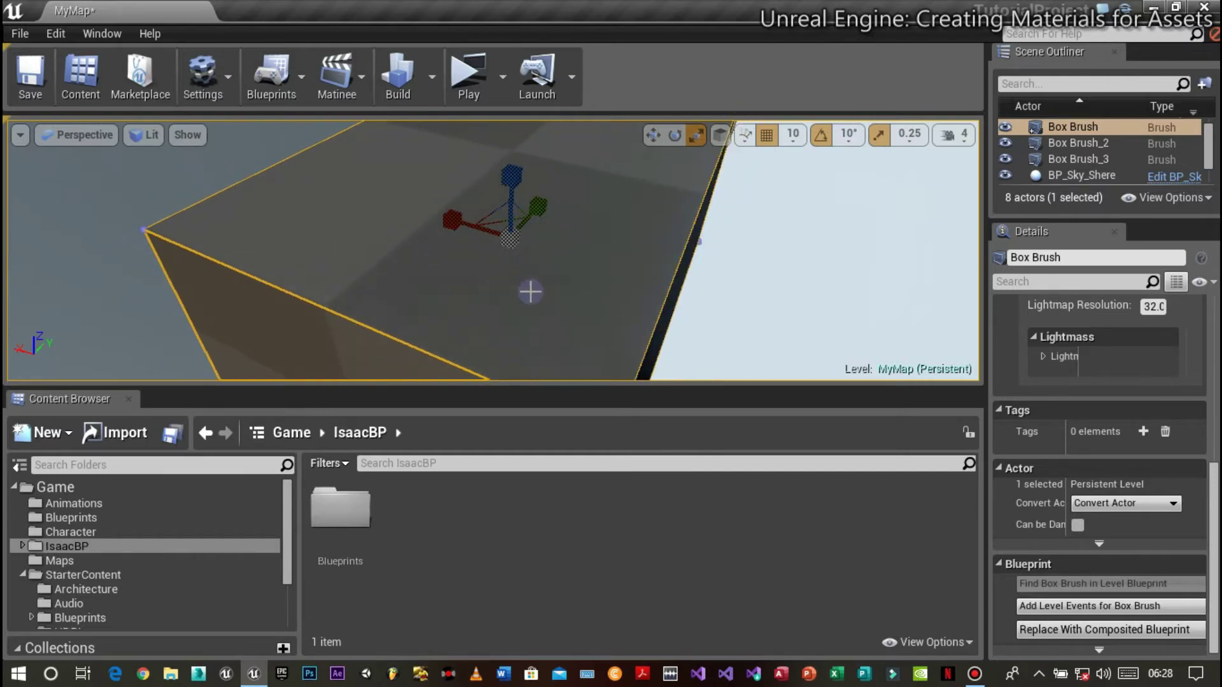
scroll(535, 294, up, 1)
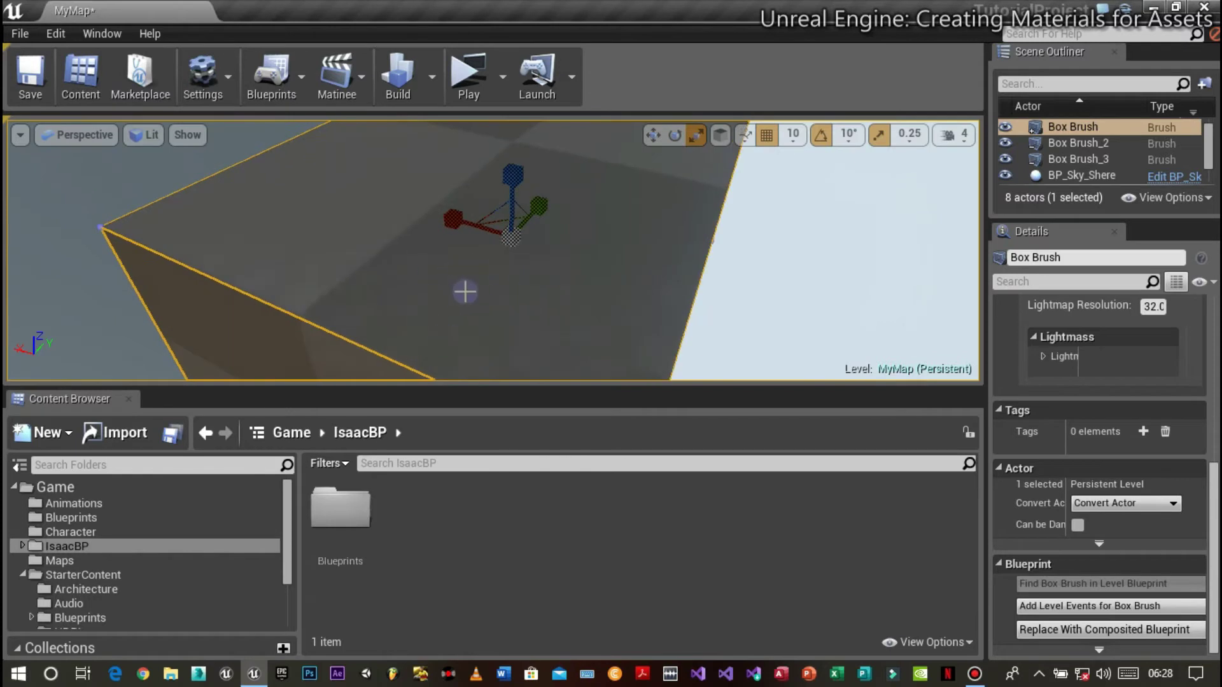
scroll(490, 281, down, 2)
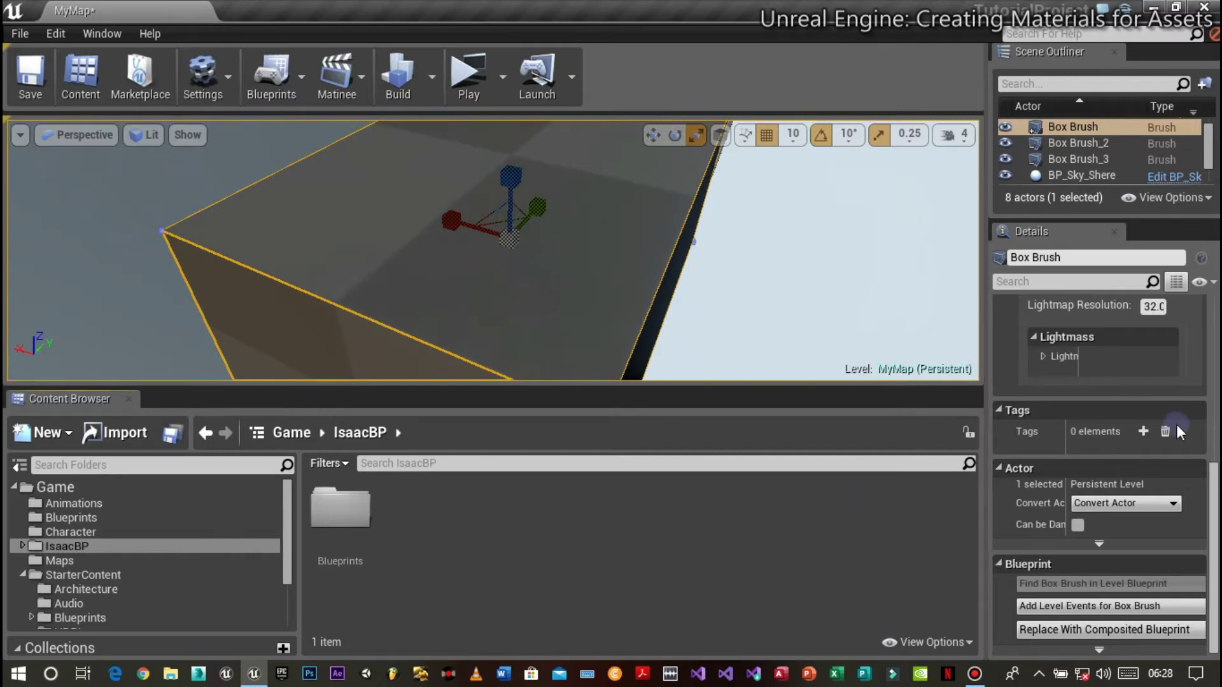
scroll(1163, 425, up, 5)
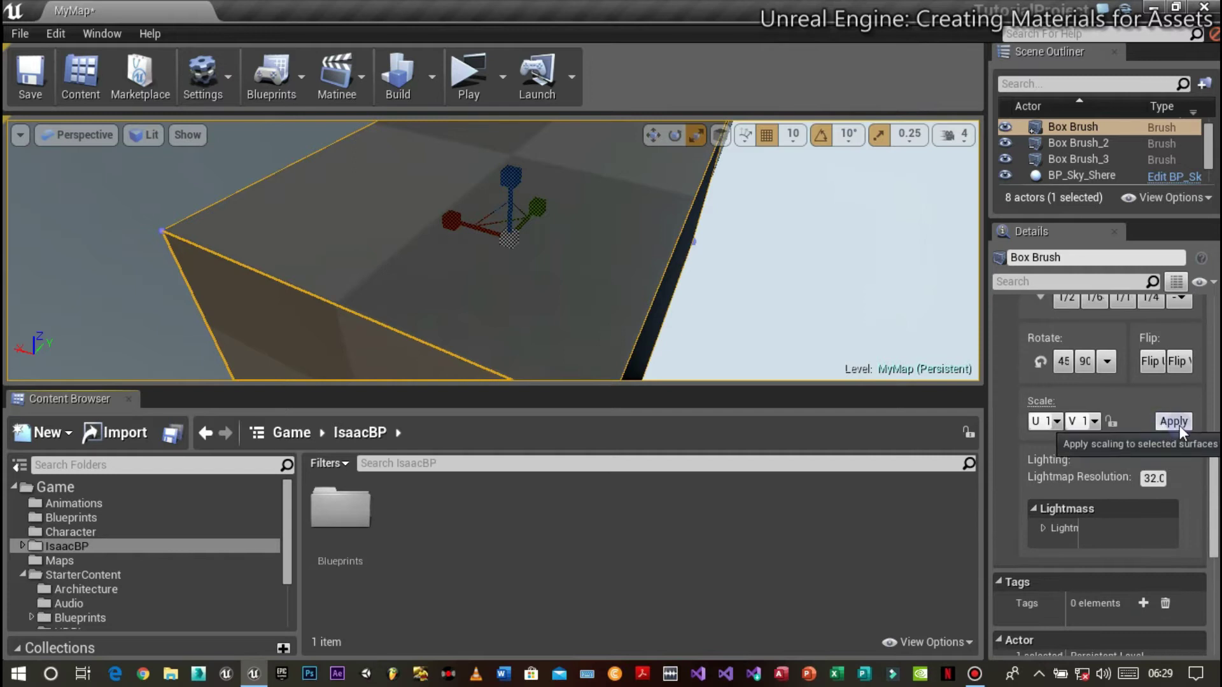
scroll(1176, 440, up, 6)
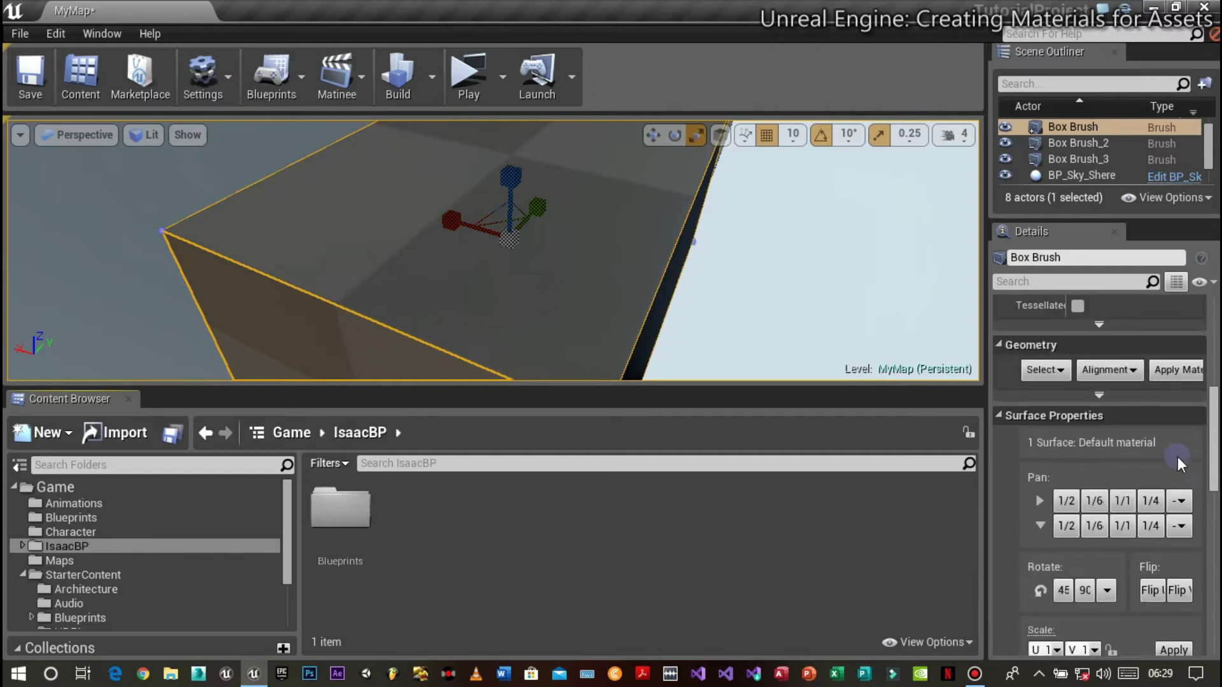
scroll(1177, 456, up, 5)
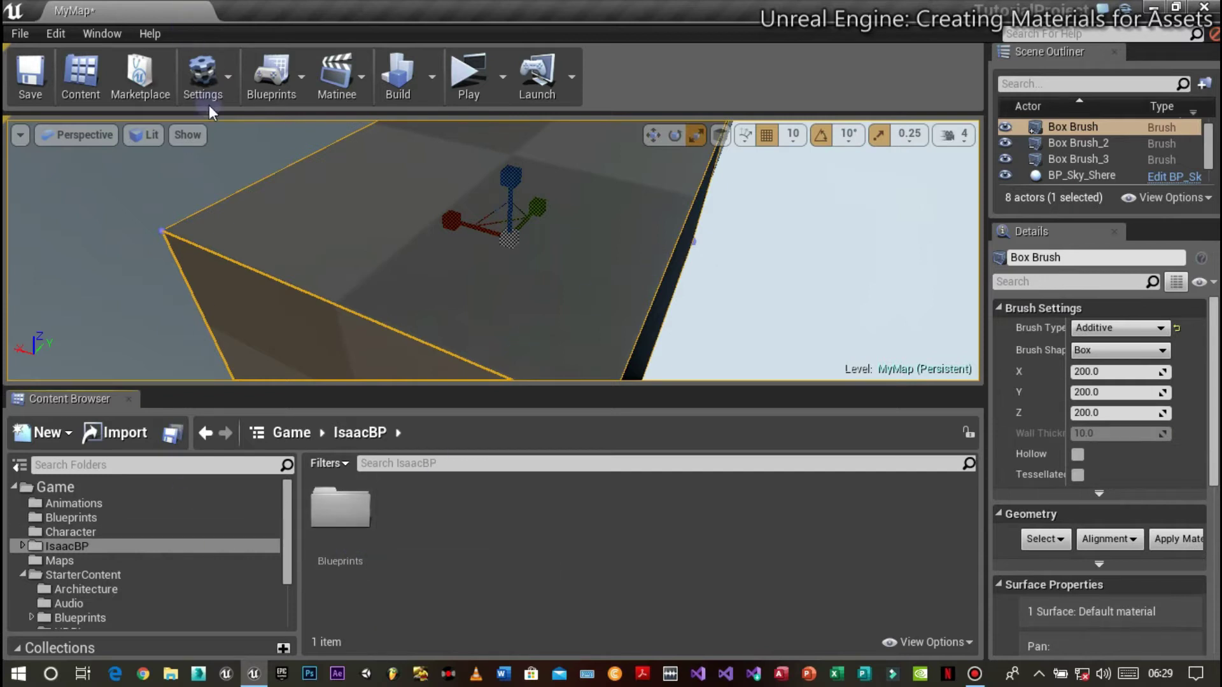
- Place a Floor_400x400 mesh from the StarterContent Architecture folder on the box's top face and raise it slightly along Z
click(103, 591)
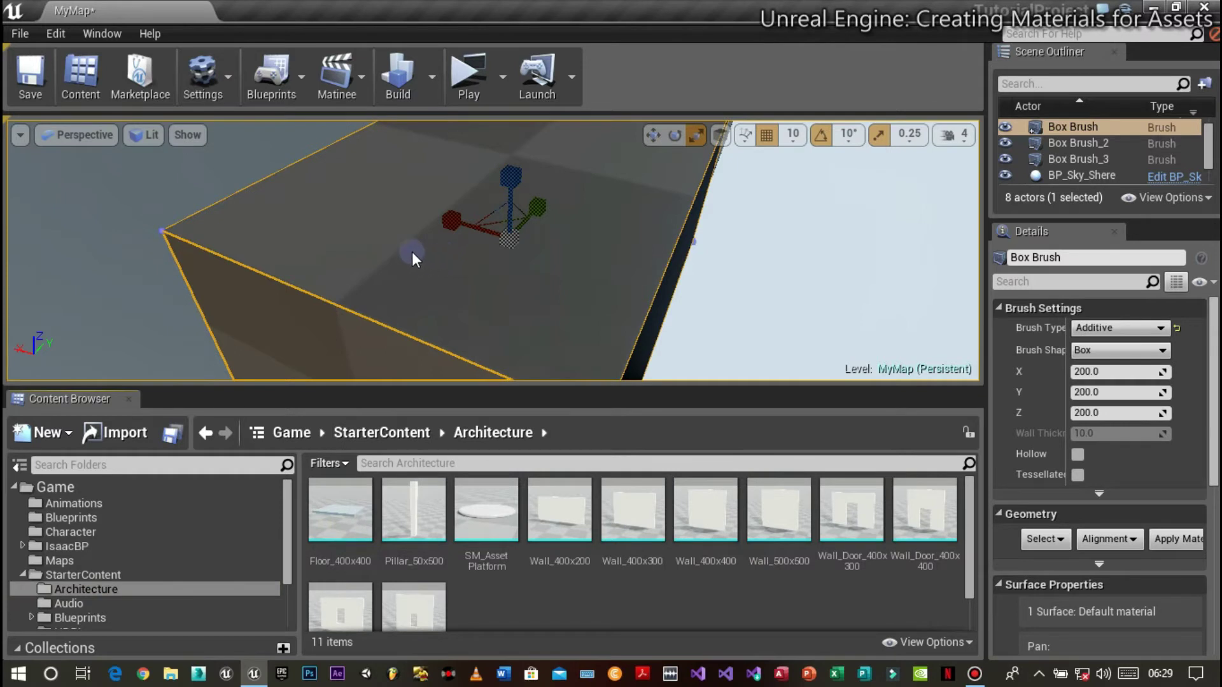
drag(341, 509, 427, 261)
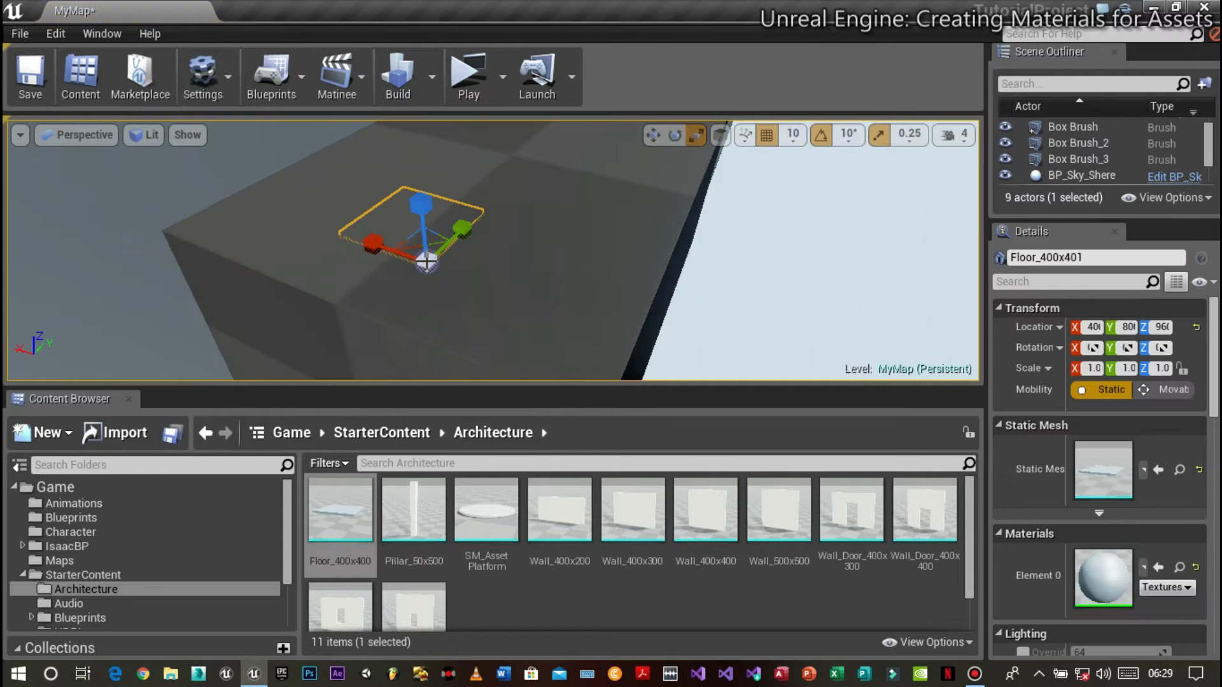
key(w)
drag(421, 210, 426, 156)
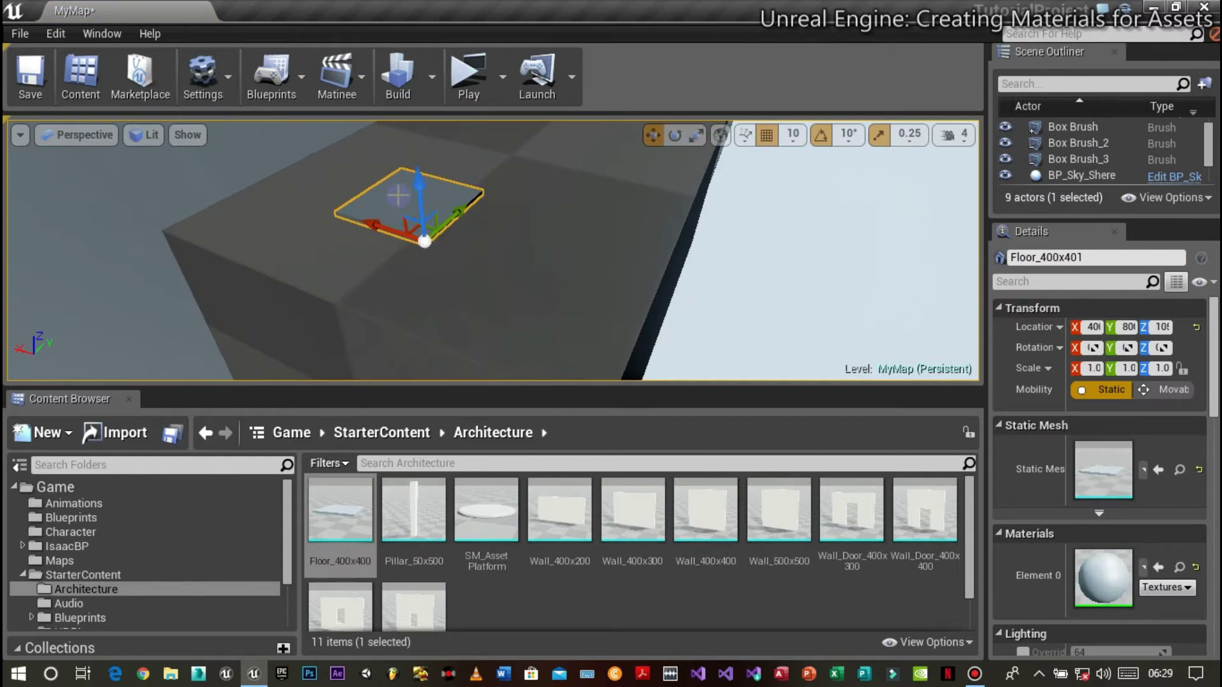
key(f)
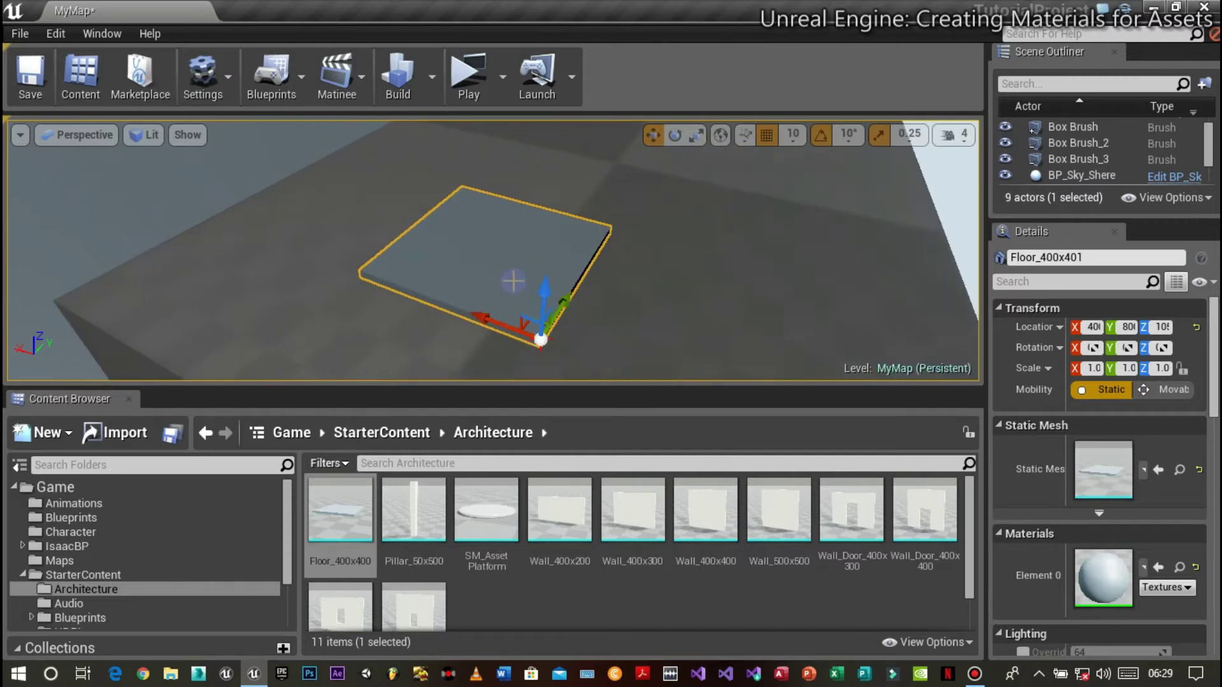
scroll(544, 302, up, 1)
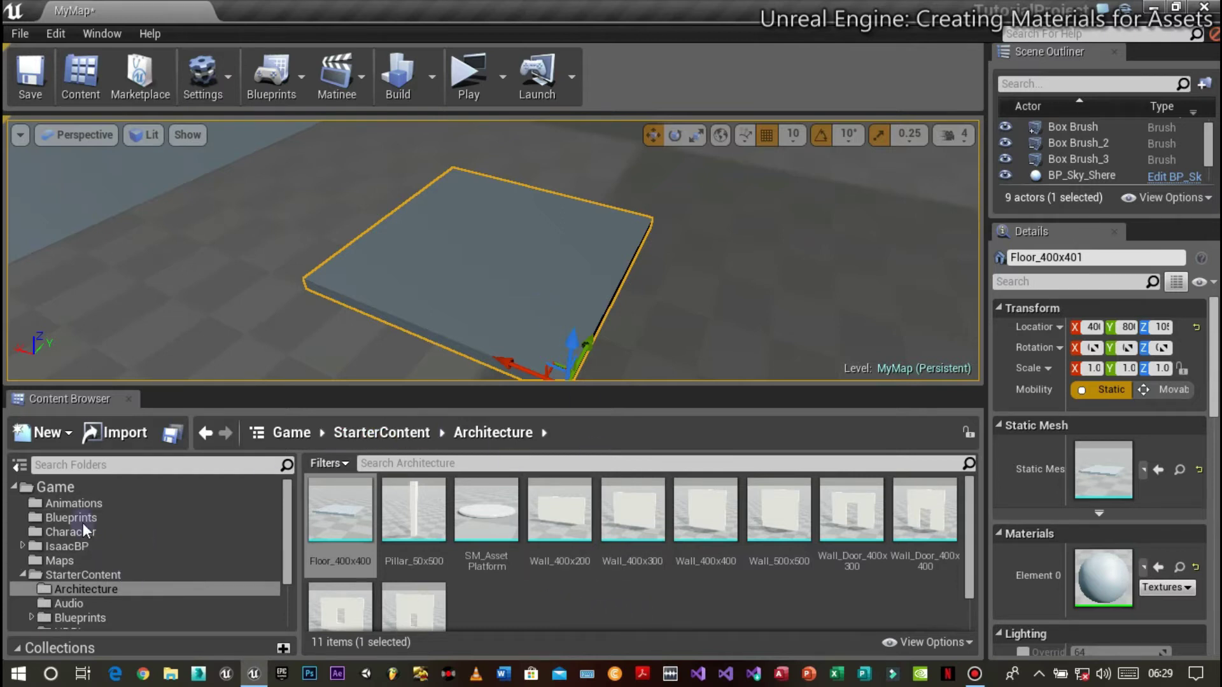
- Create a material named FloorMat in the IsaacBP folder
click(70, 546)
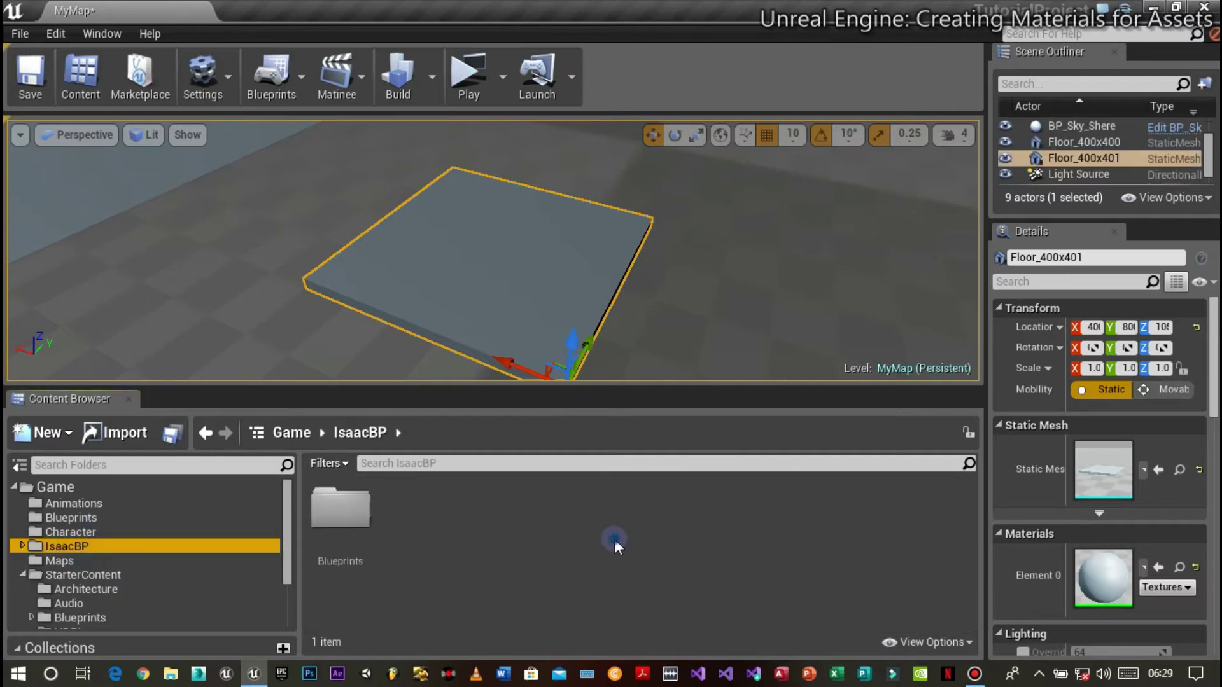
click(614, 540)
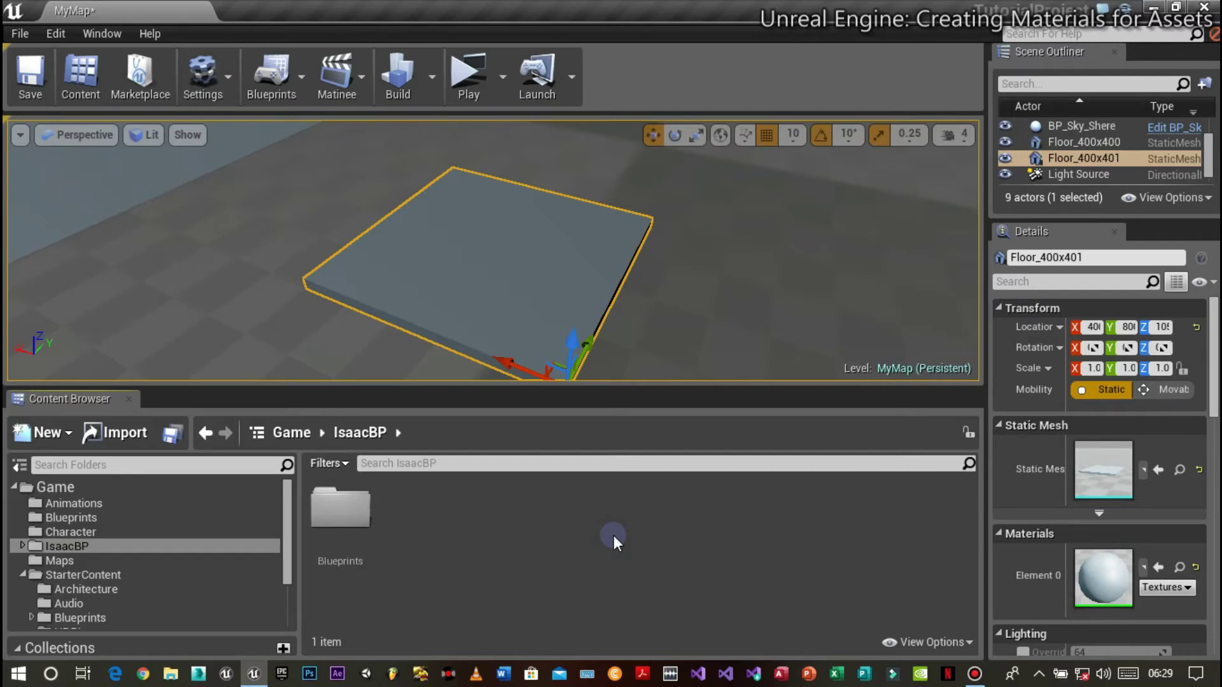
right_click(612, 533)
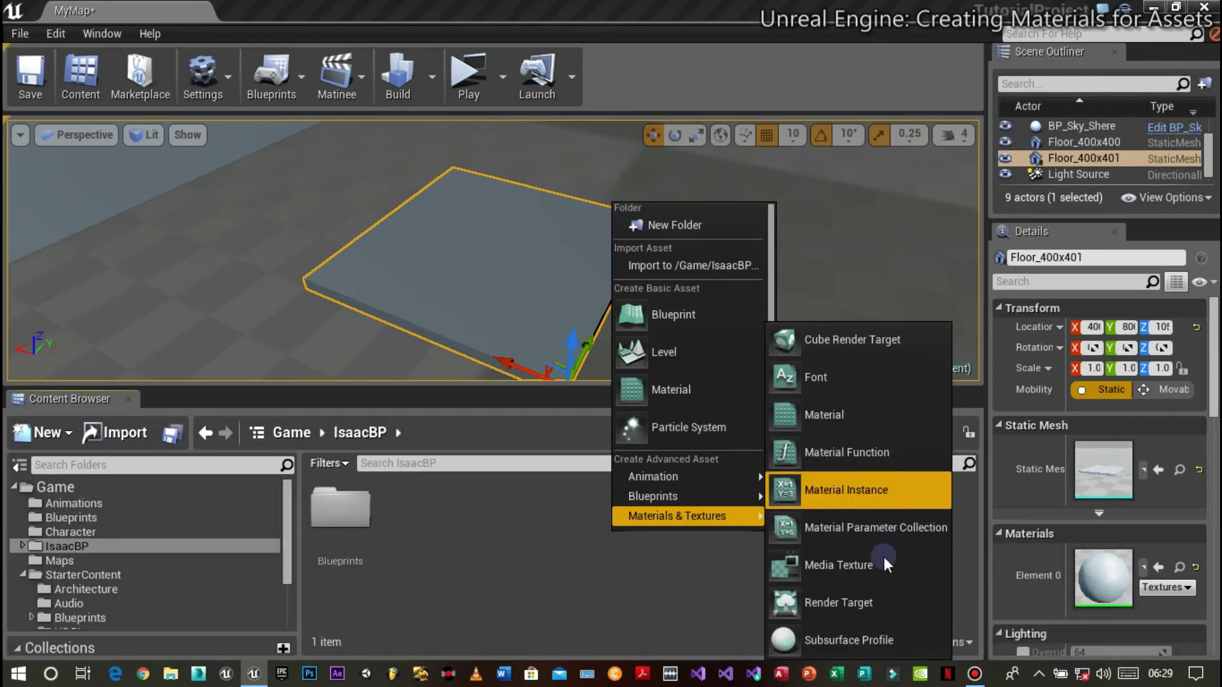
click(838, 418)
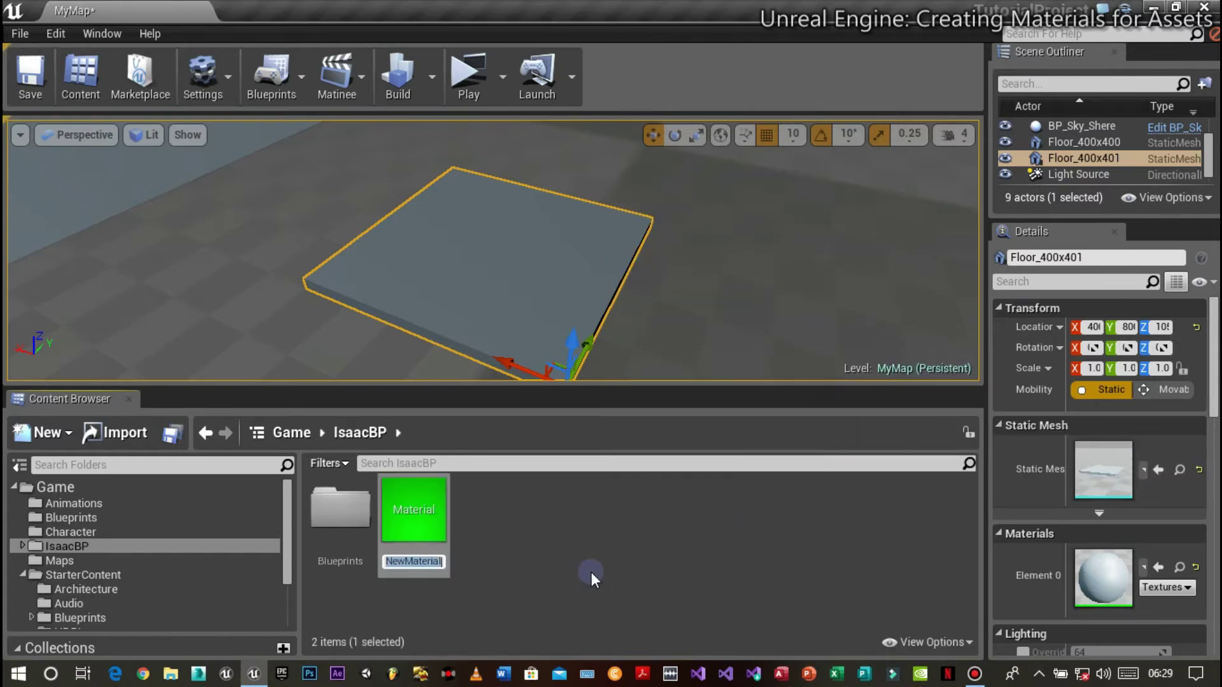
text(Floor)
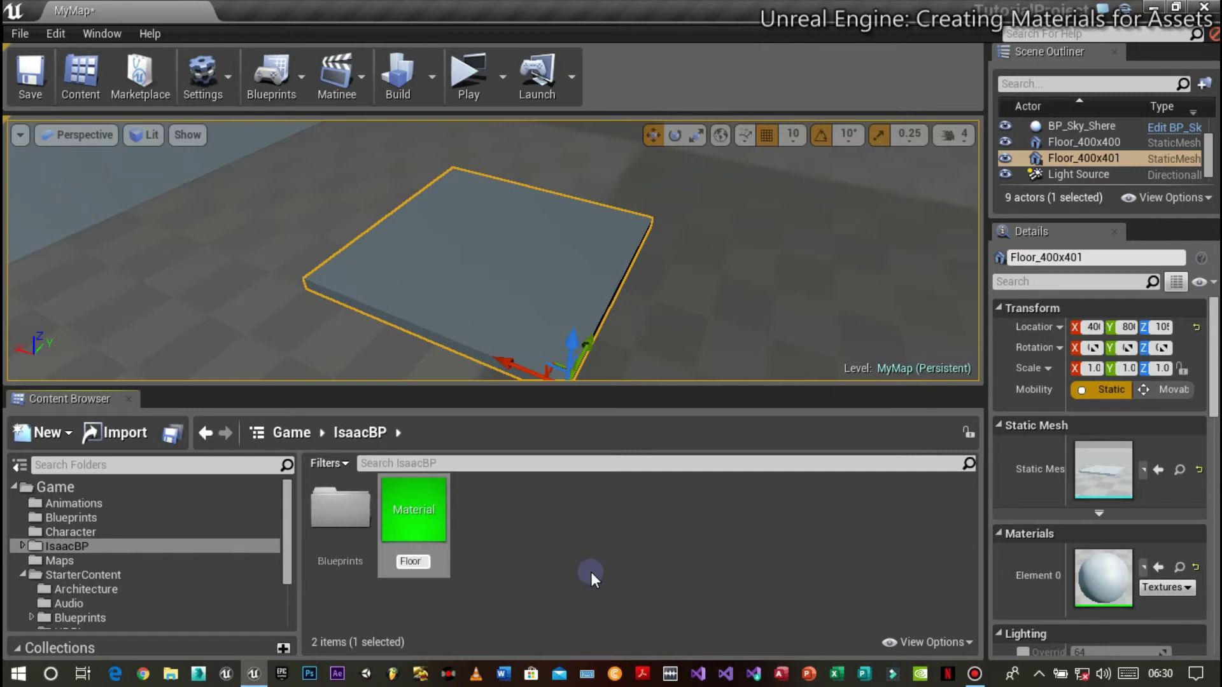
text(Mat)
key(Return)
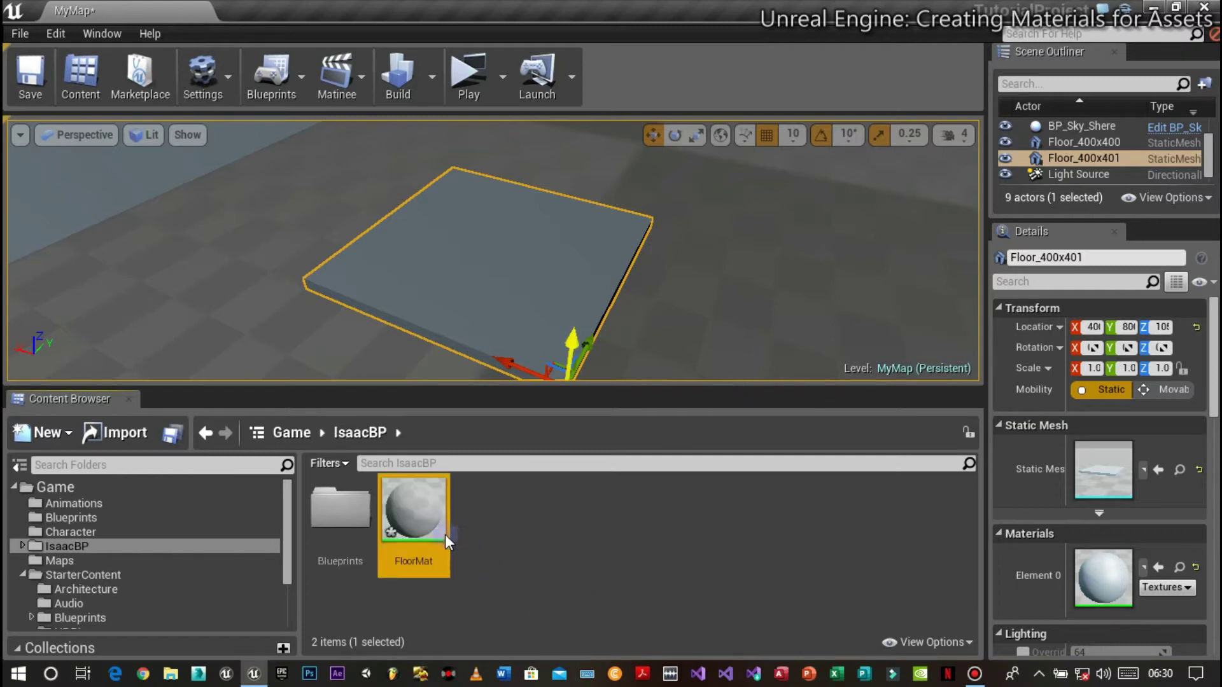
- Open the FloorMat material for editing and dock its editor window beside the MyMap level editor
click(421, 528)
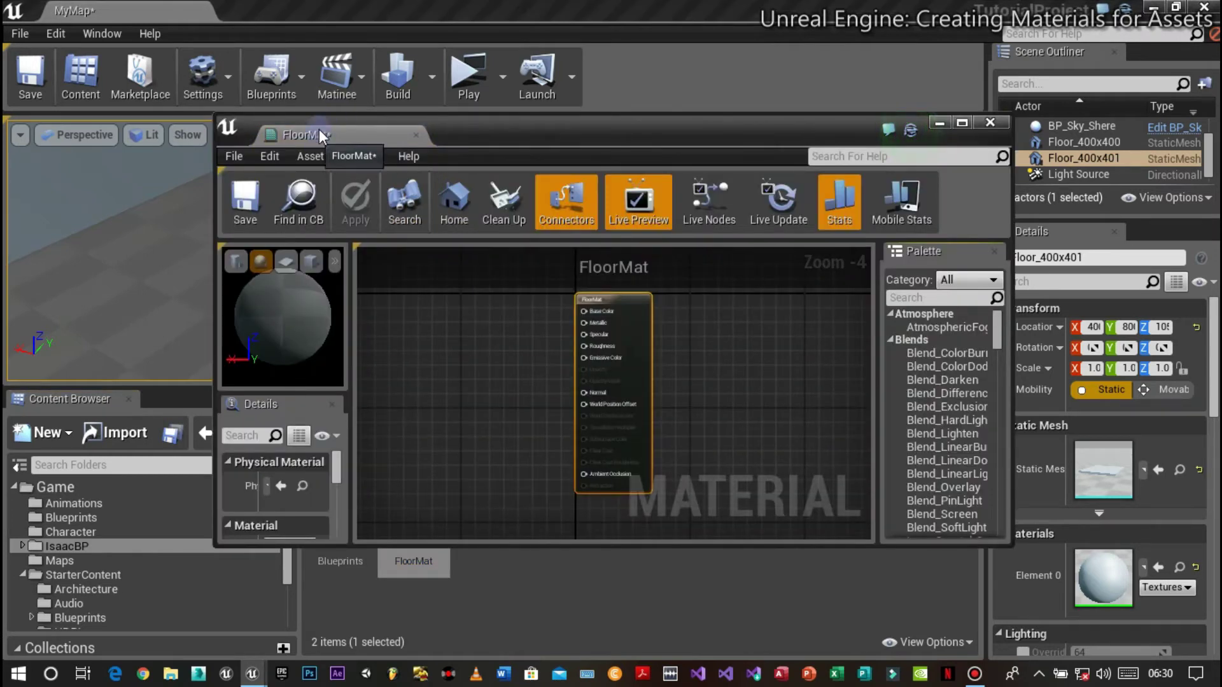
drag(337, 135, 495, 1)
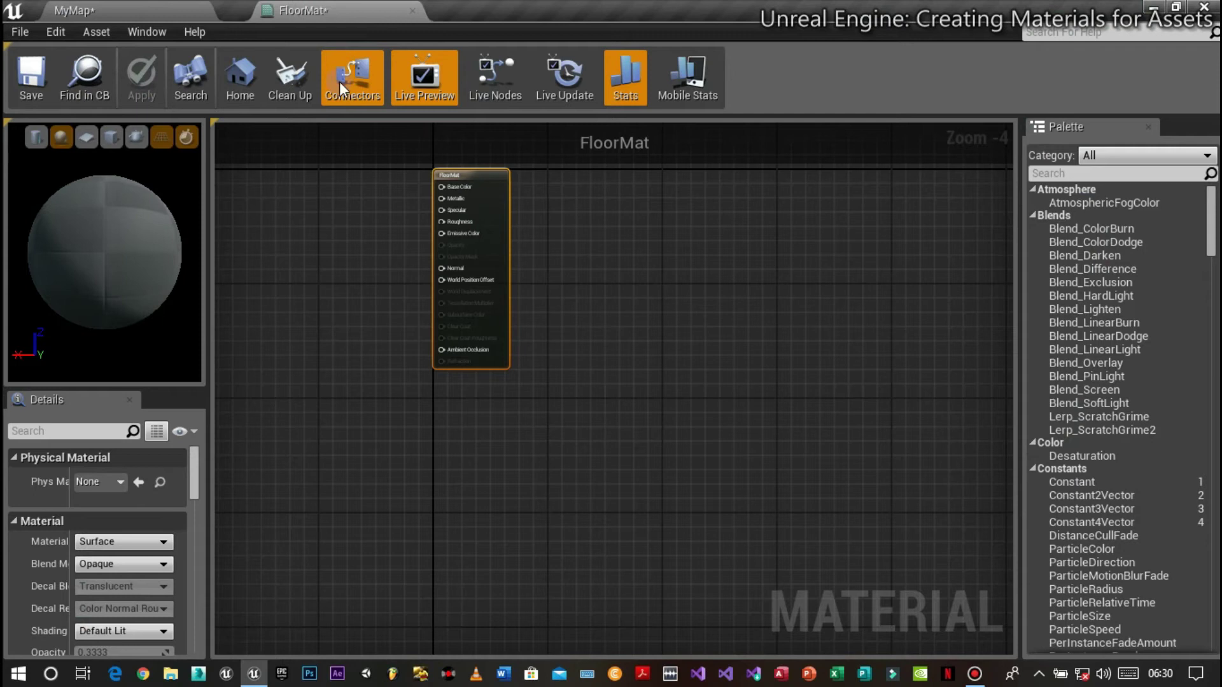
click(124, 8)
click(274, 9)
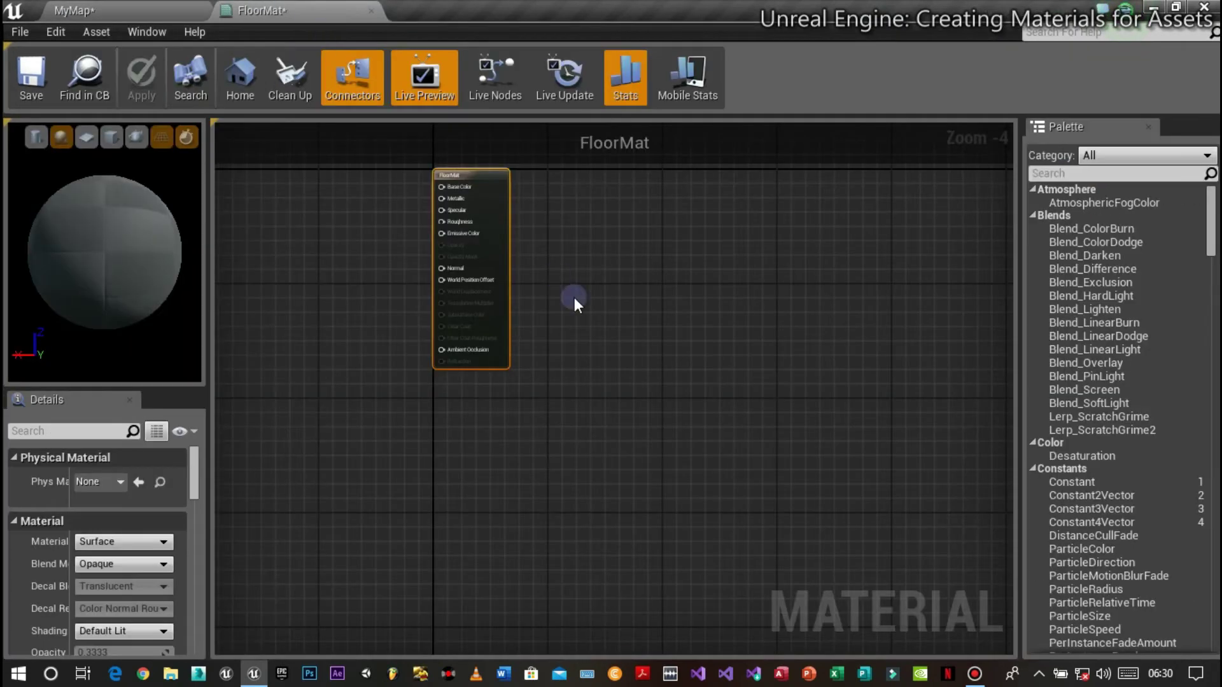
- Move the FloorMat result node slightly down and to the right in the material graph
scroll(413, 217, up, 3)
right_drag(414, 218, 620, 303)
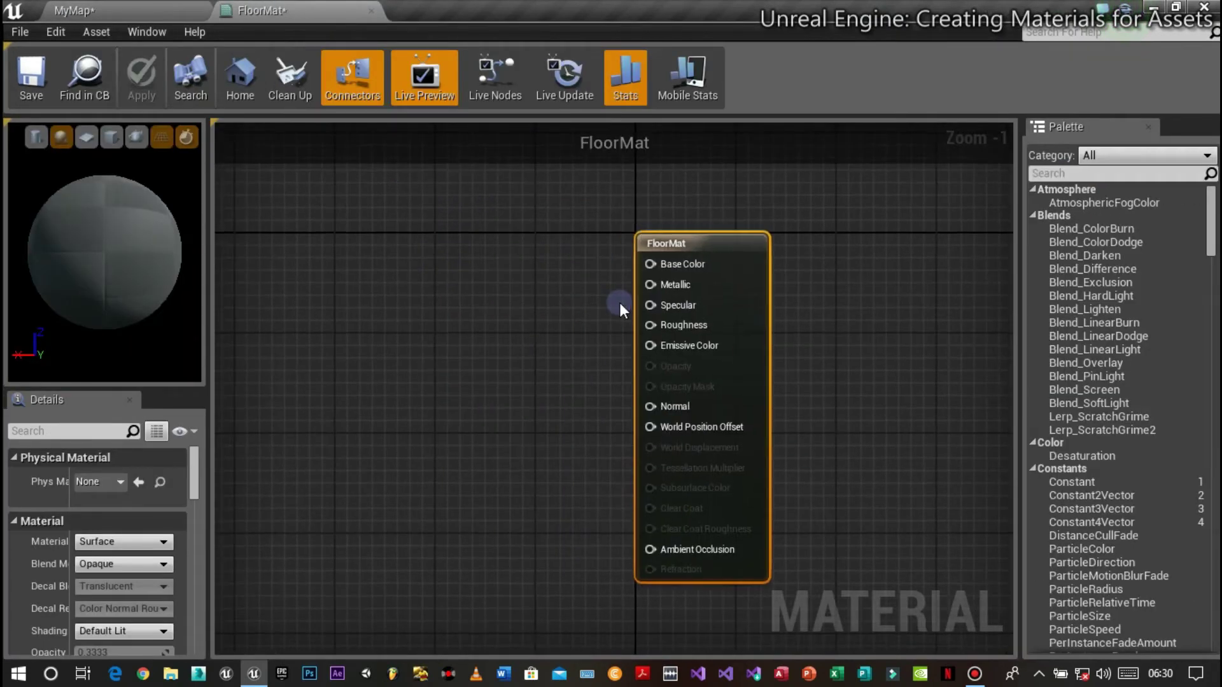
click(117, 2)
click(274, 9)
scroll(594, 326, down, 2)
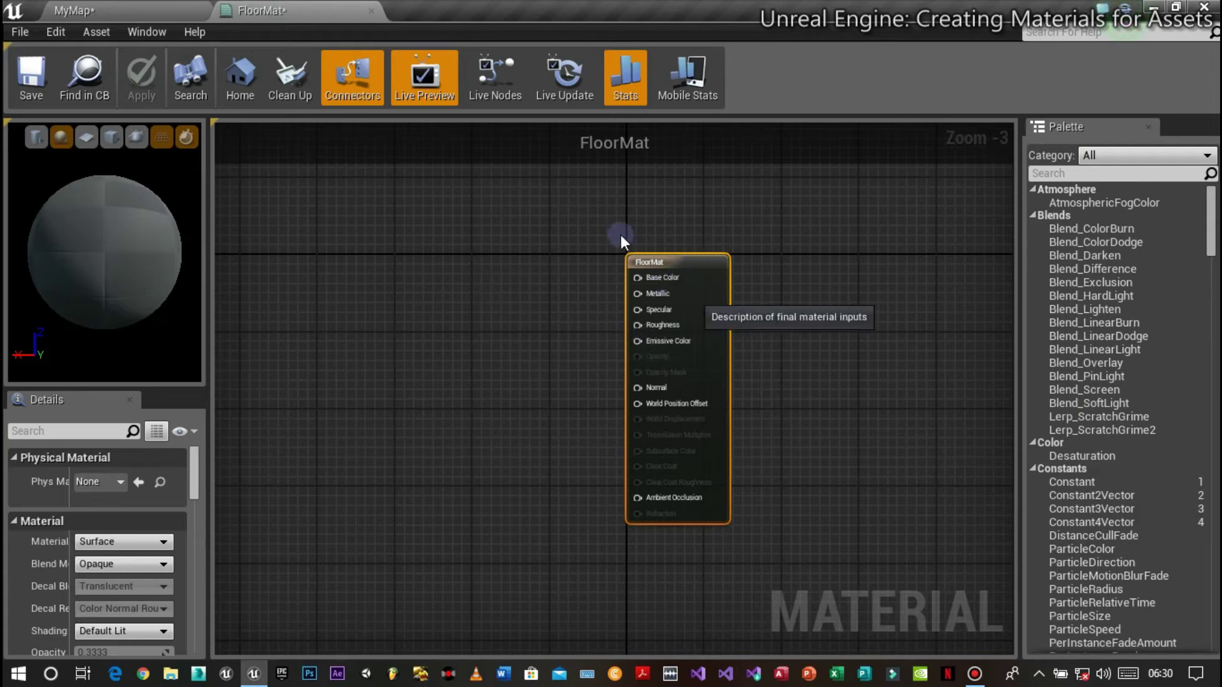
scroll(622, 240, up, 3)
scroll(728, 337, down, 2)
right_drag(840, 453, 831, 343)
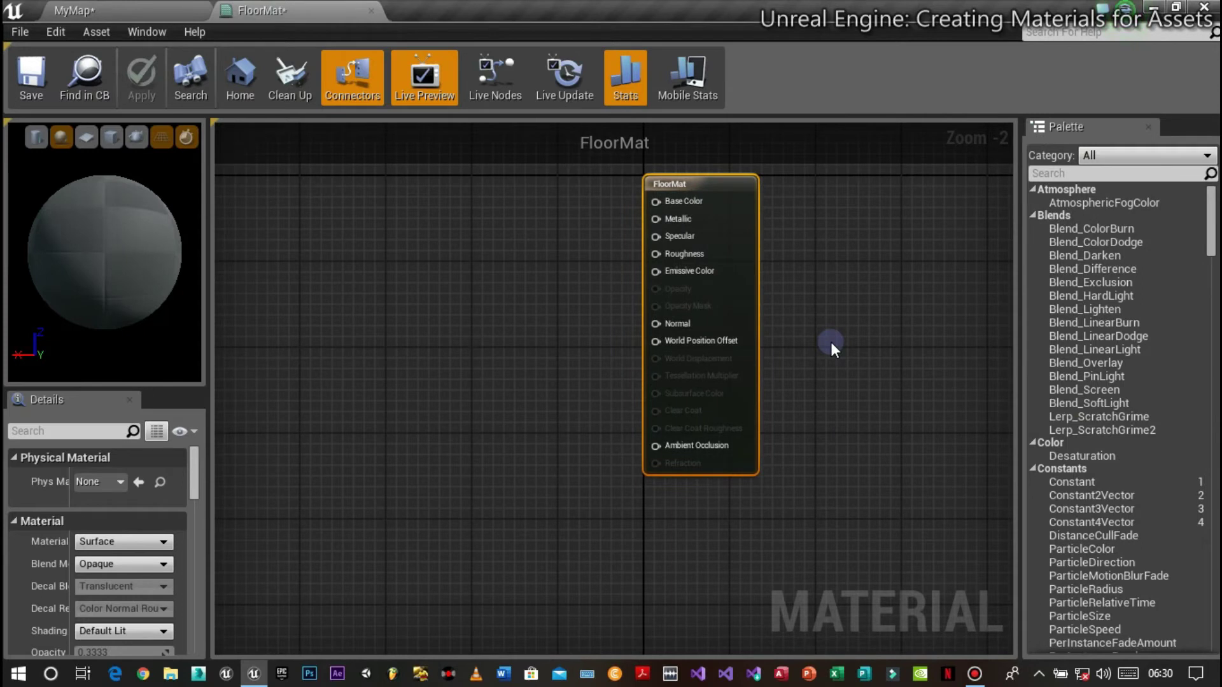
drag(749, 241, 759, 273)
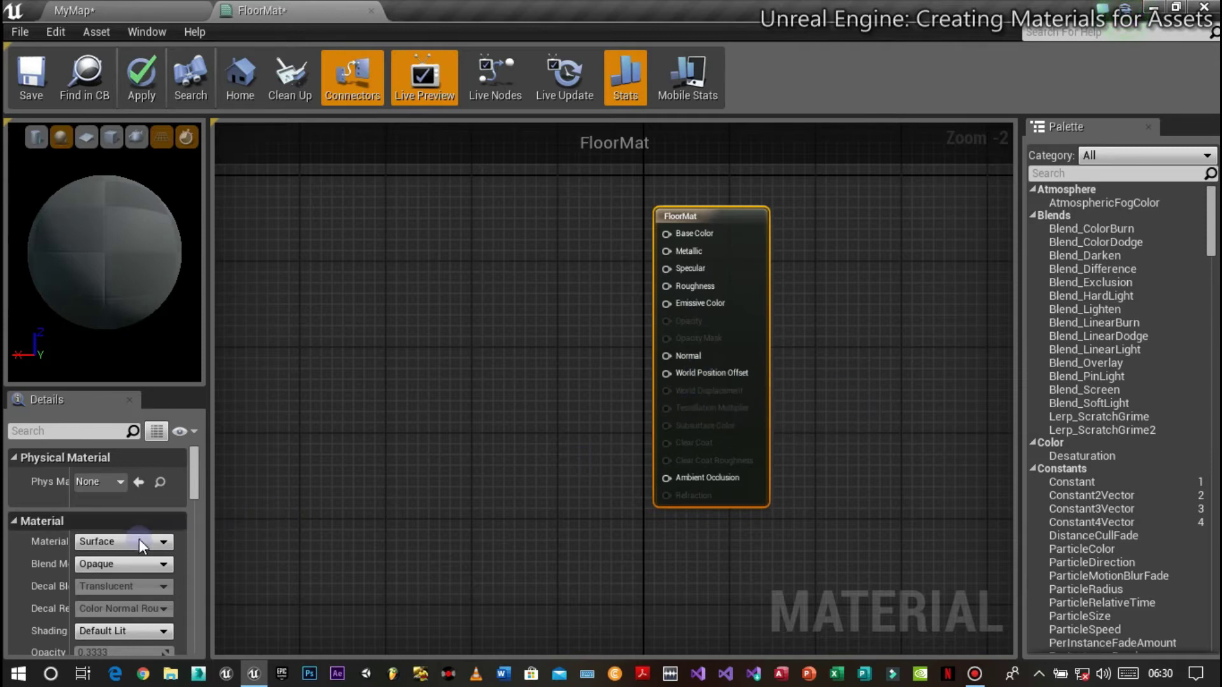
- Try the Deferred Decal, Light Function and Post Process material domains on FloorMat and restore the Surface domain
click(118, 542)
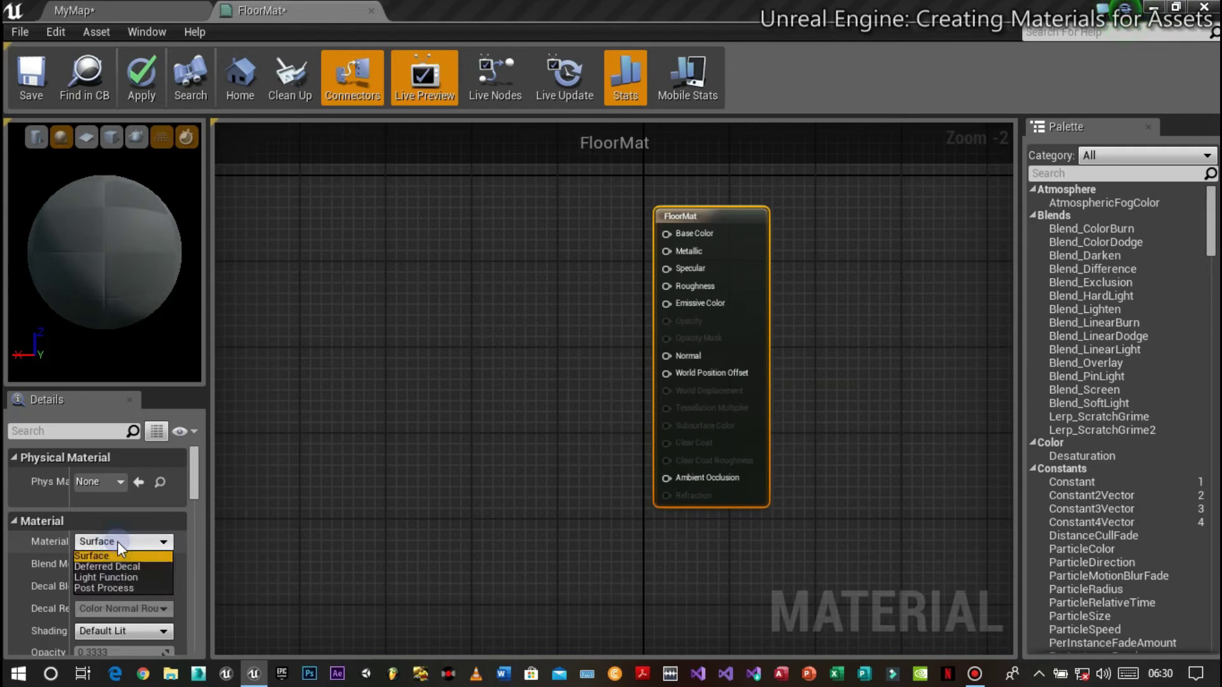
click(106, 566)
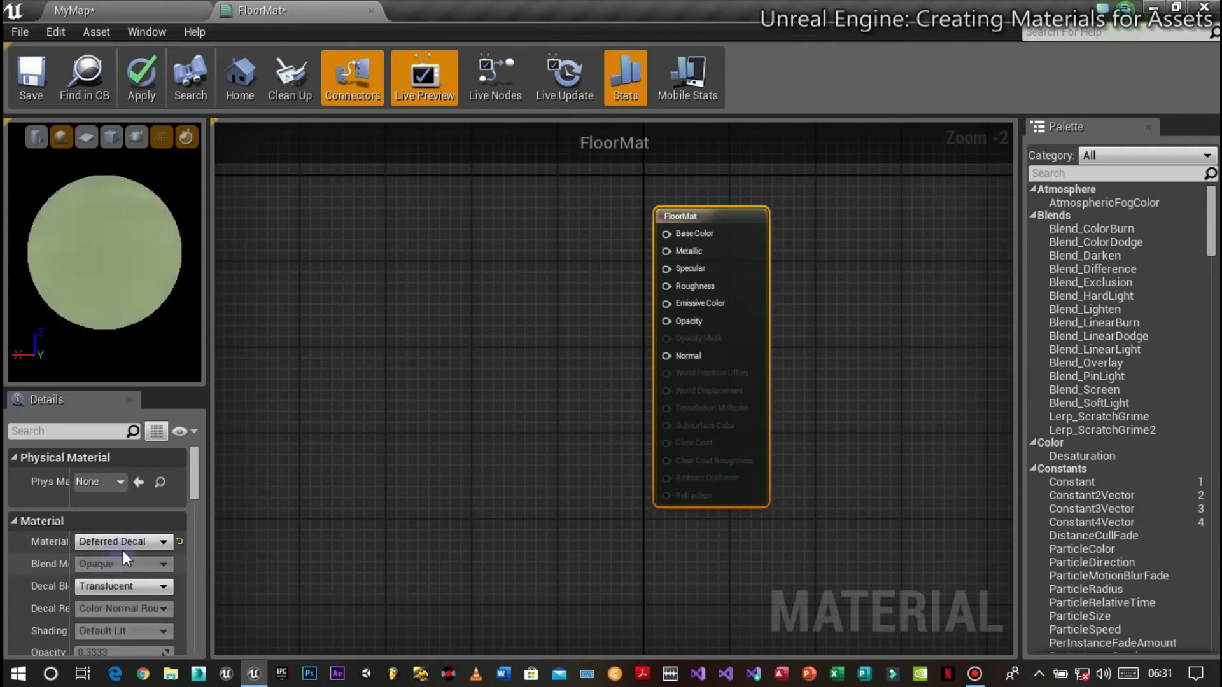
click(126, 540)
click(125, 575)
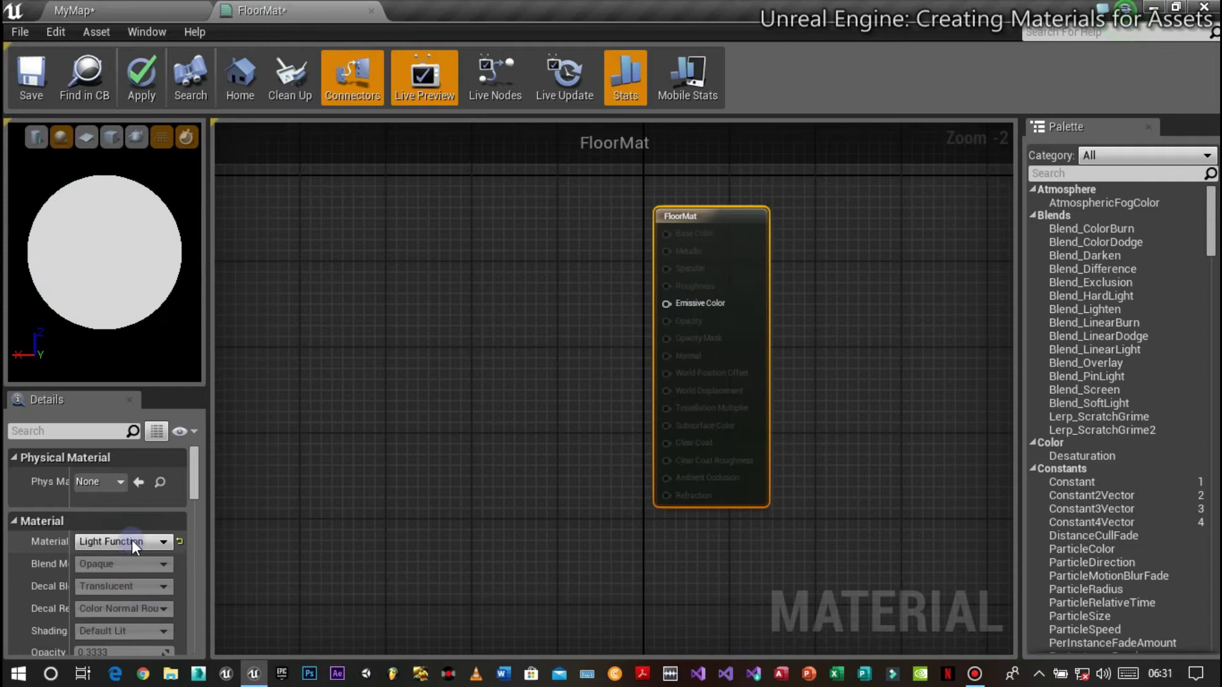
click(135, 544)
click(132, 586)
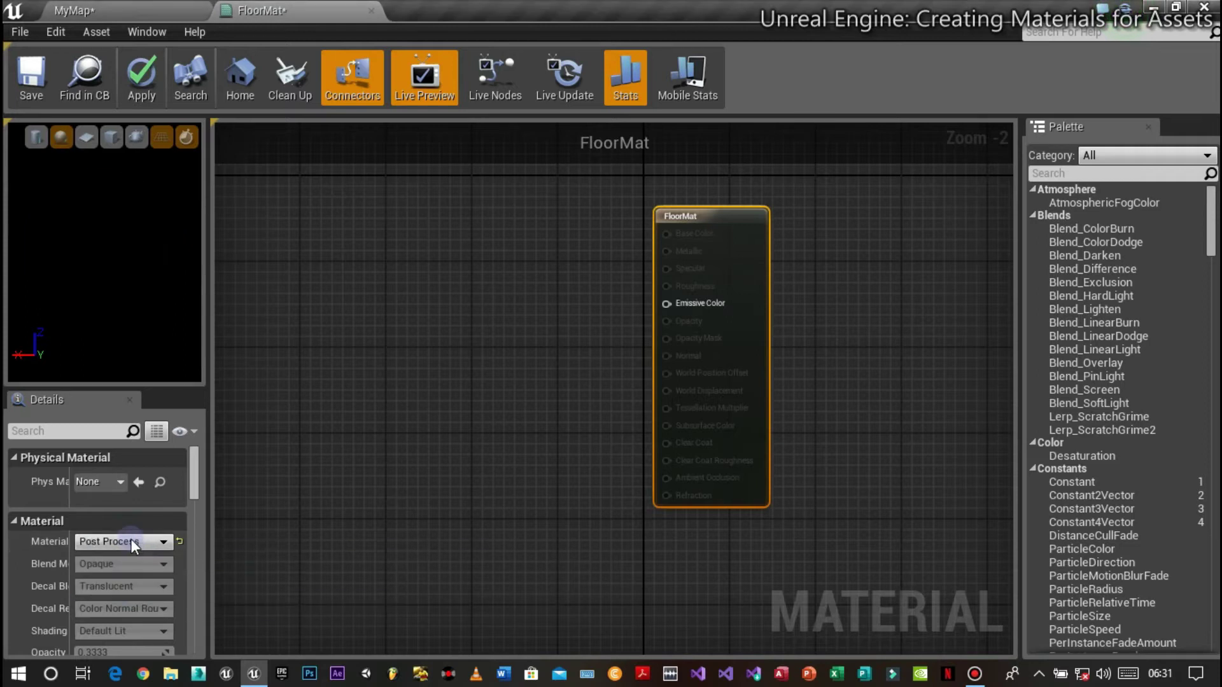
click(131, 543)
click(129, 556)
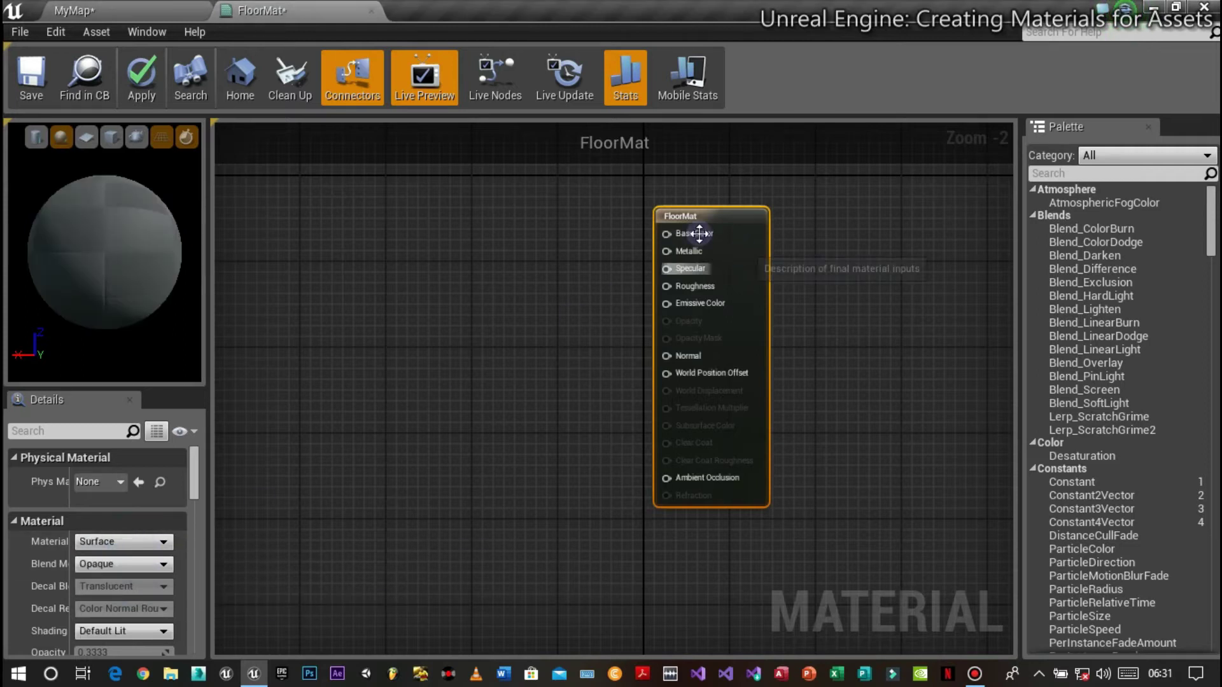
scroll(674, 216, up, 2)
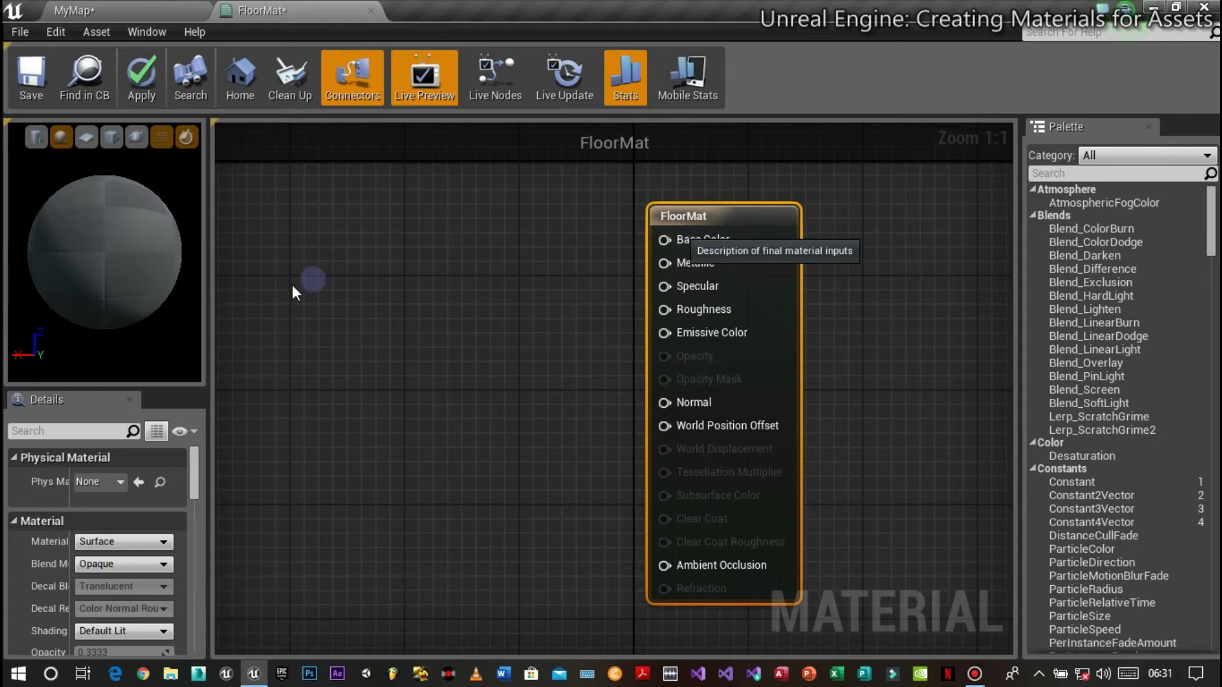
right_drag(582, 333, 657, 331)
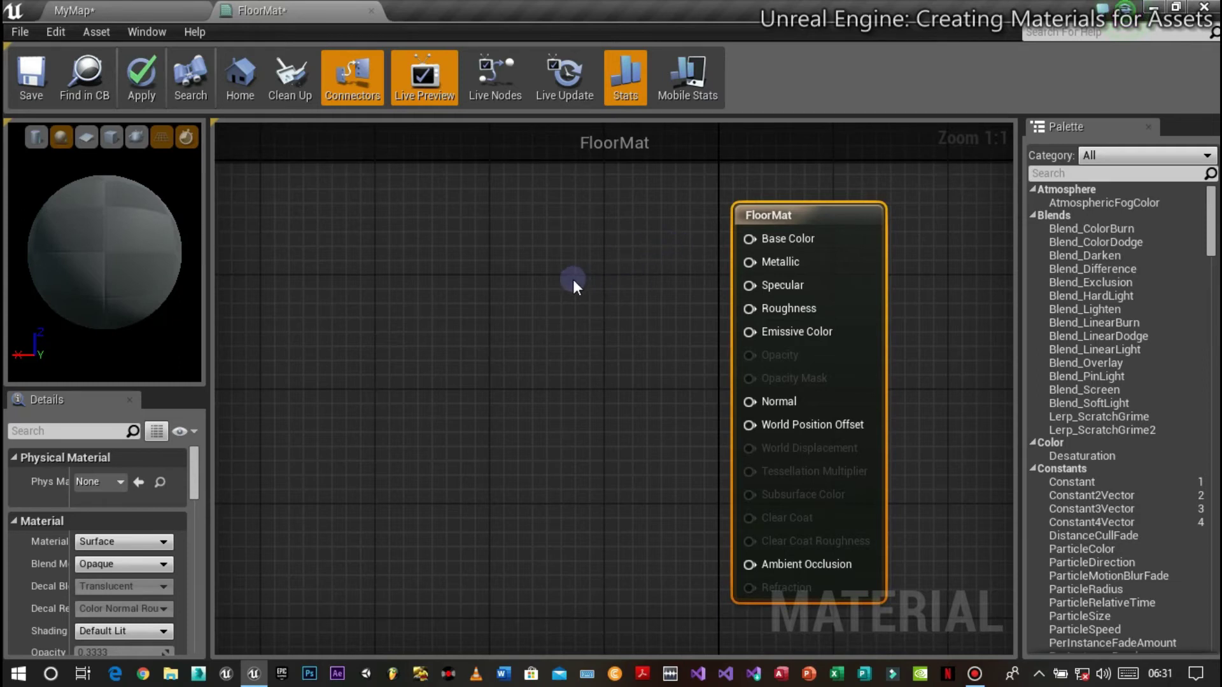
click(153, 5)
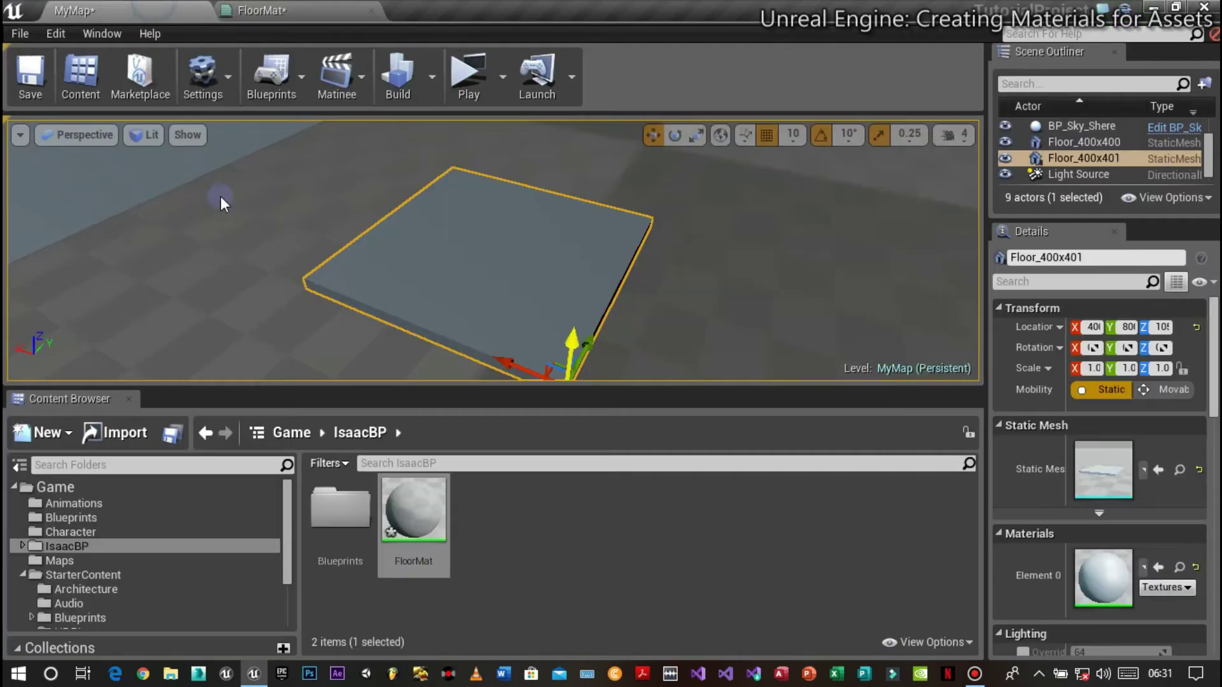
click(148, 544)
right_click(568, 555)
click(295, 9)
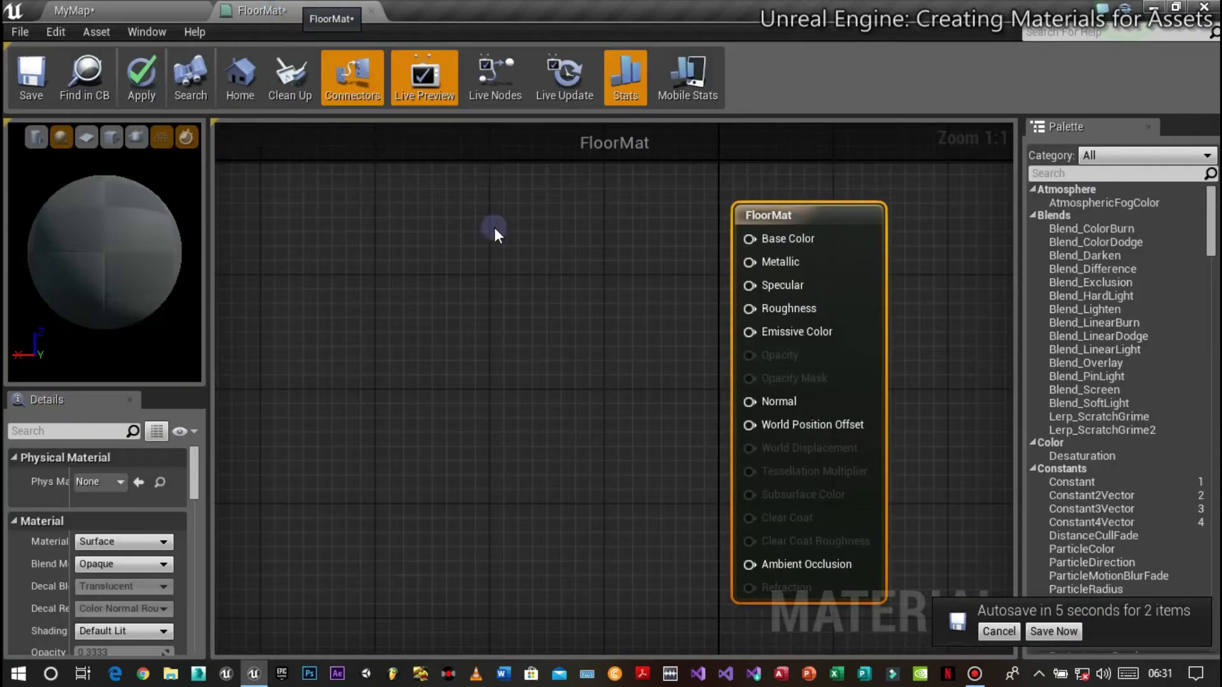
- Return to the MyMap level editor and open the Textures folder inside StarterContent
click(112, 5)
scroll(127, 558, down, 1)
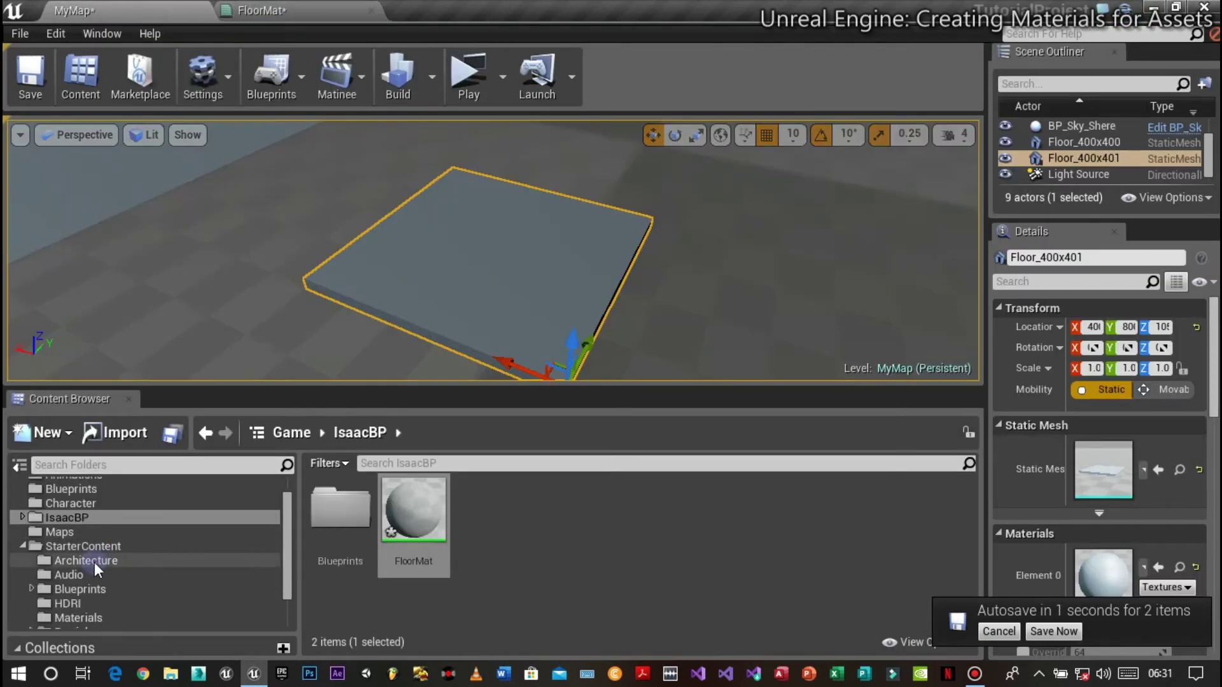
click(110, 560)
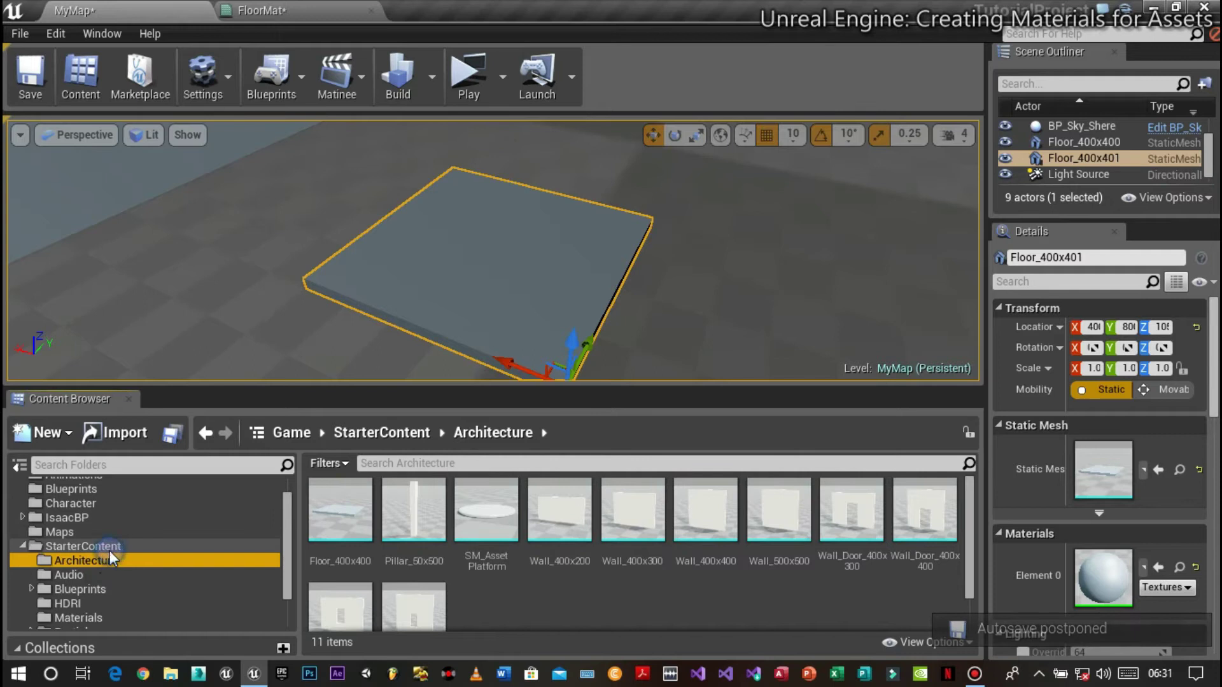
click(109, 549)
scroll(114, 592, down, 2)
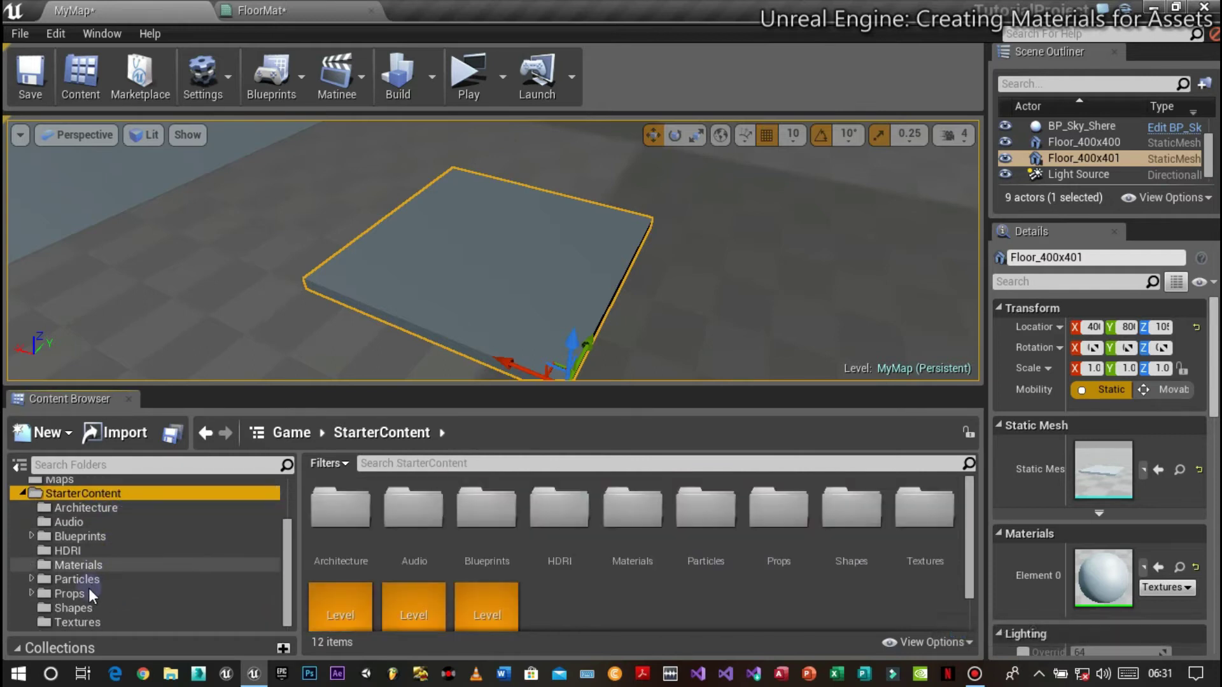
click(81, 624)
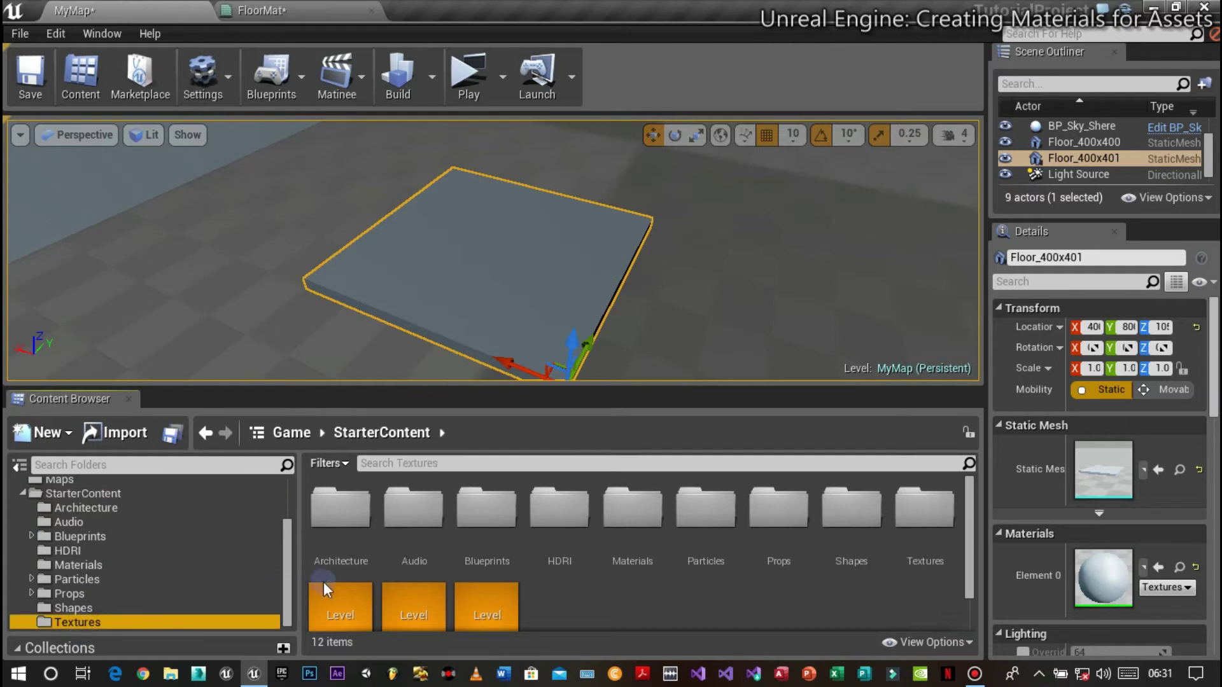
scroll(746, 561, down, 1)
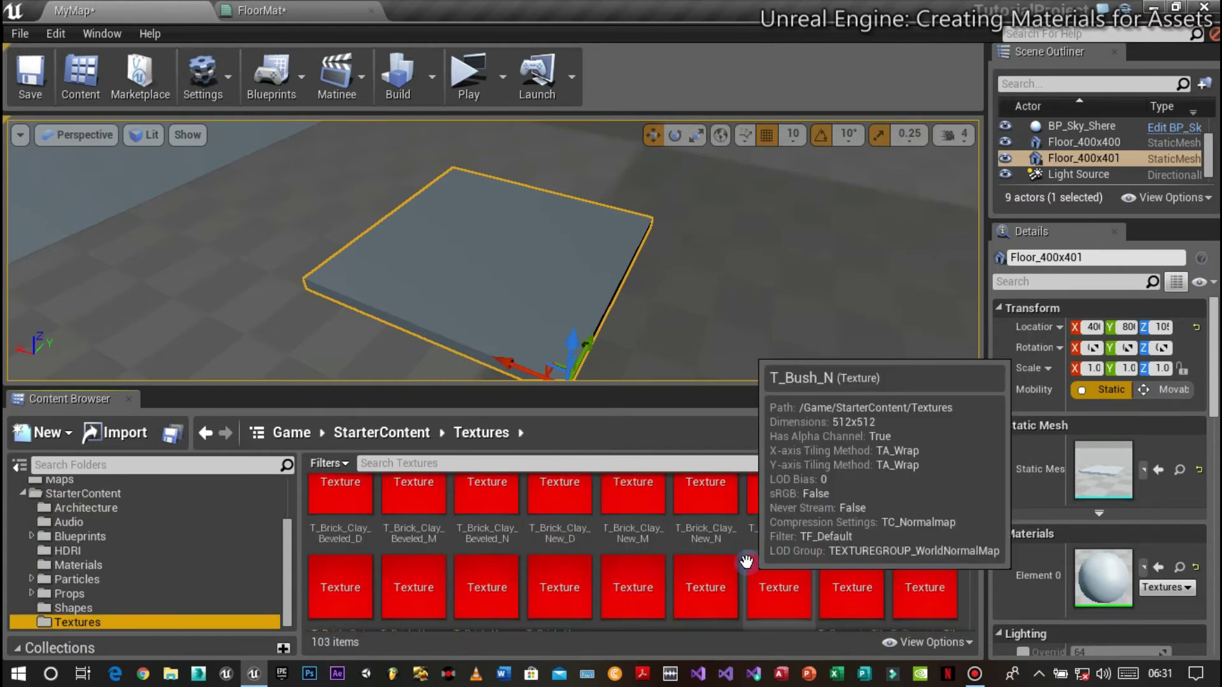
scroll(547, 521, up, 1)
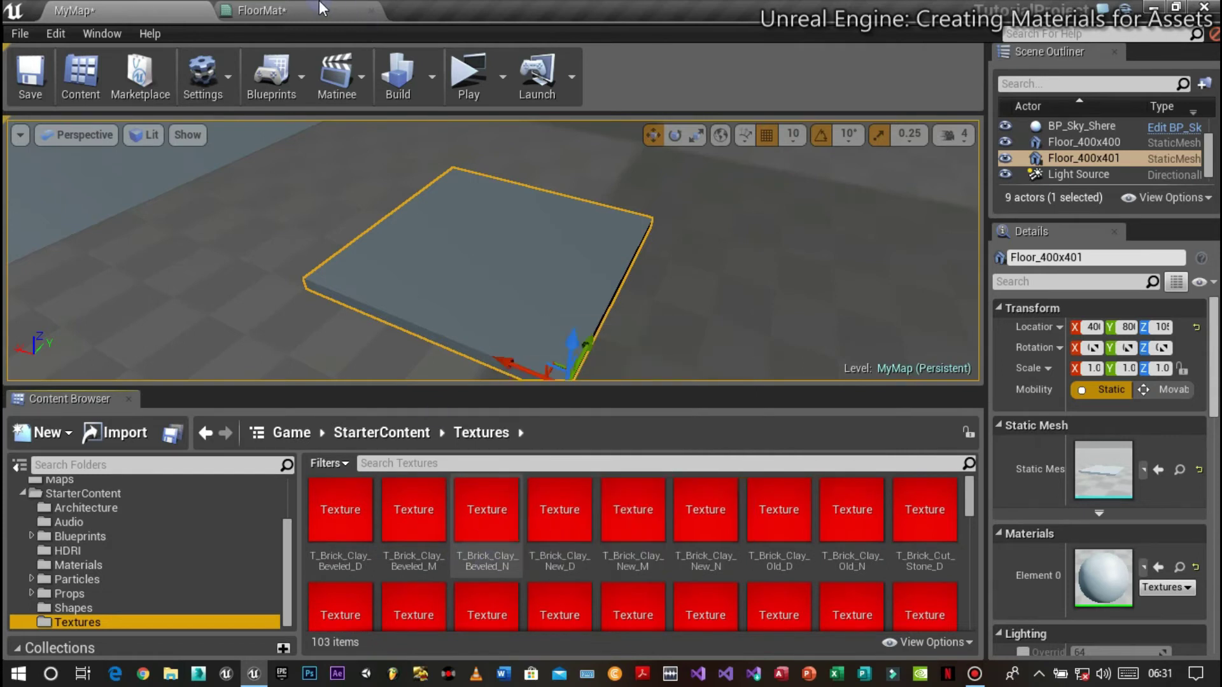
- Examine the brick, stone and ceramic textures in the StarterContent Textures folder as candidates for the FloorMat material's inputs
click(224, 9)
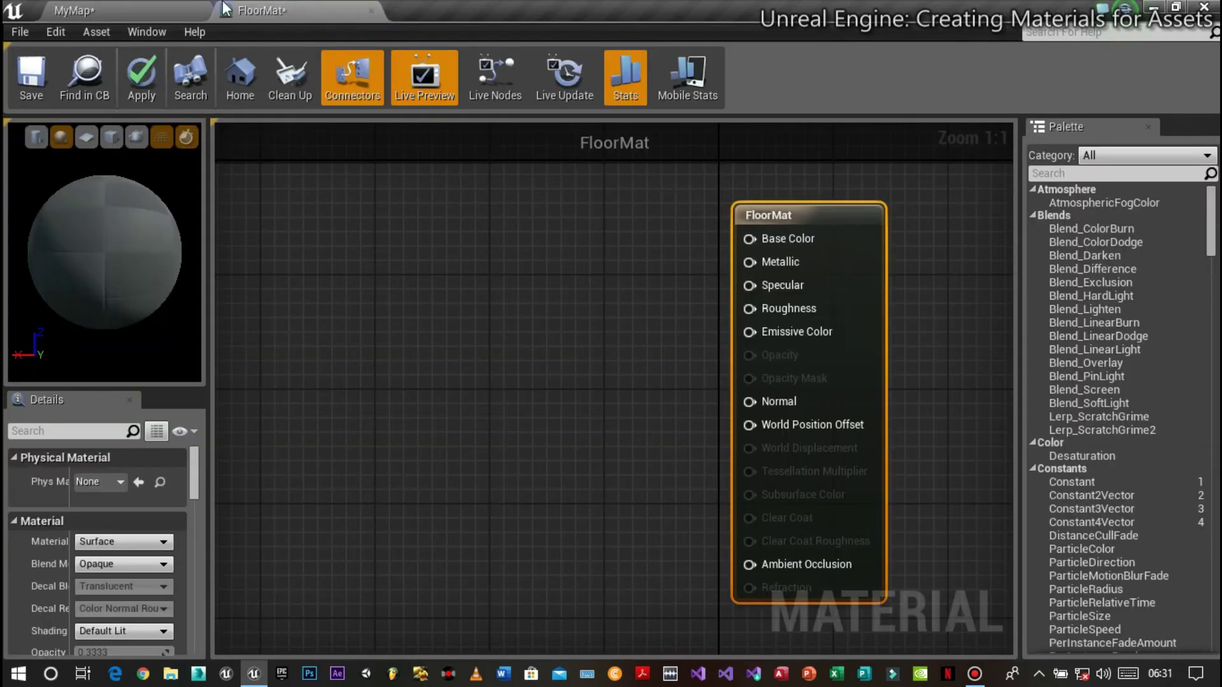
click(125, 8)
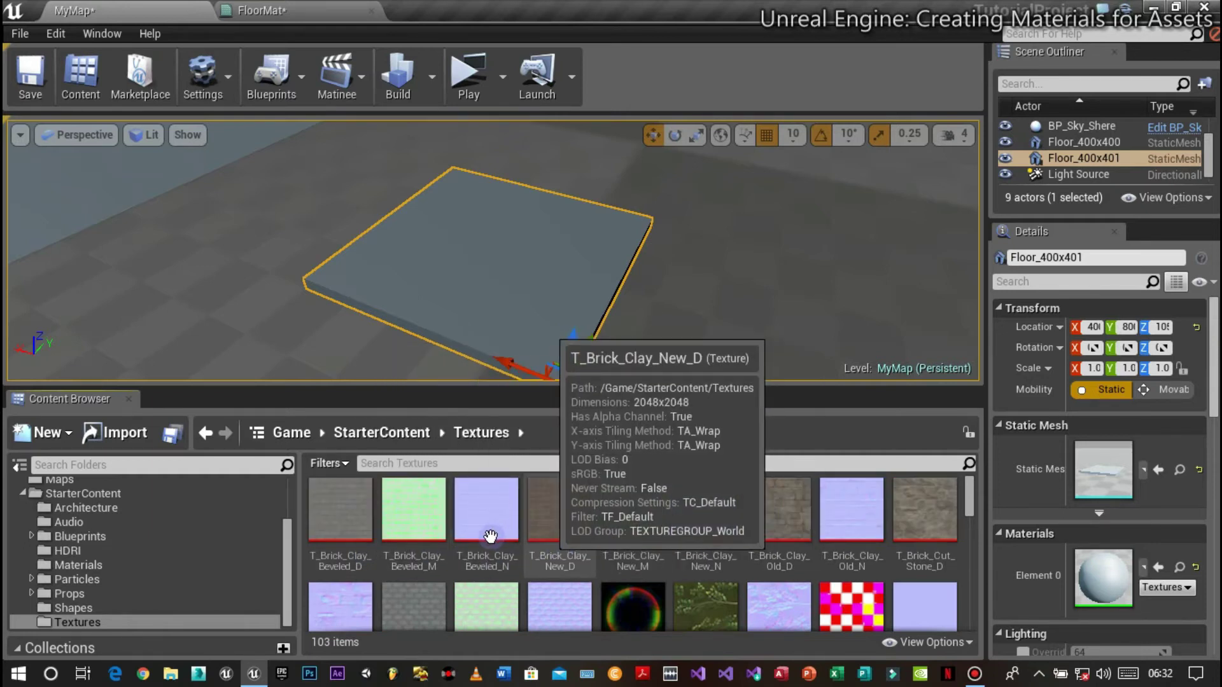
scroll(940, 523, down, 1)
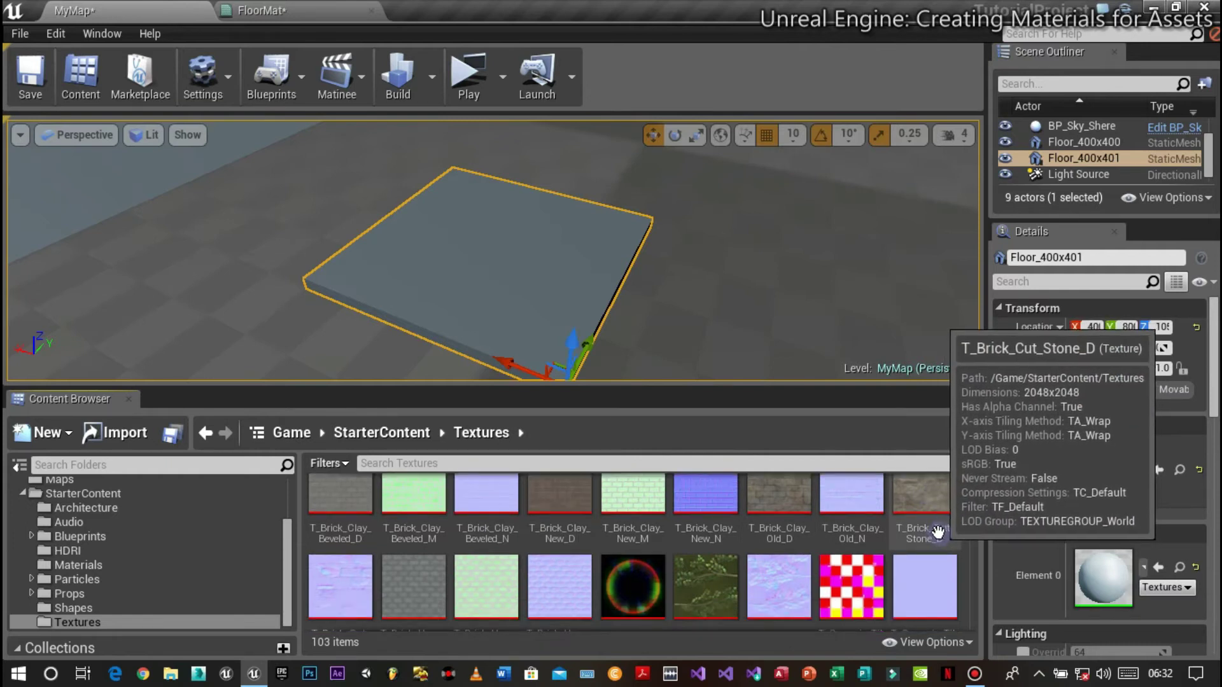
click(257, 10)
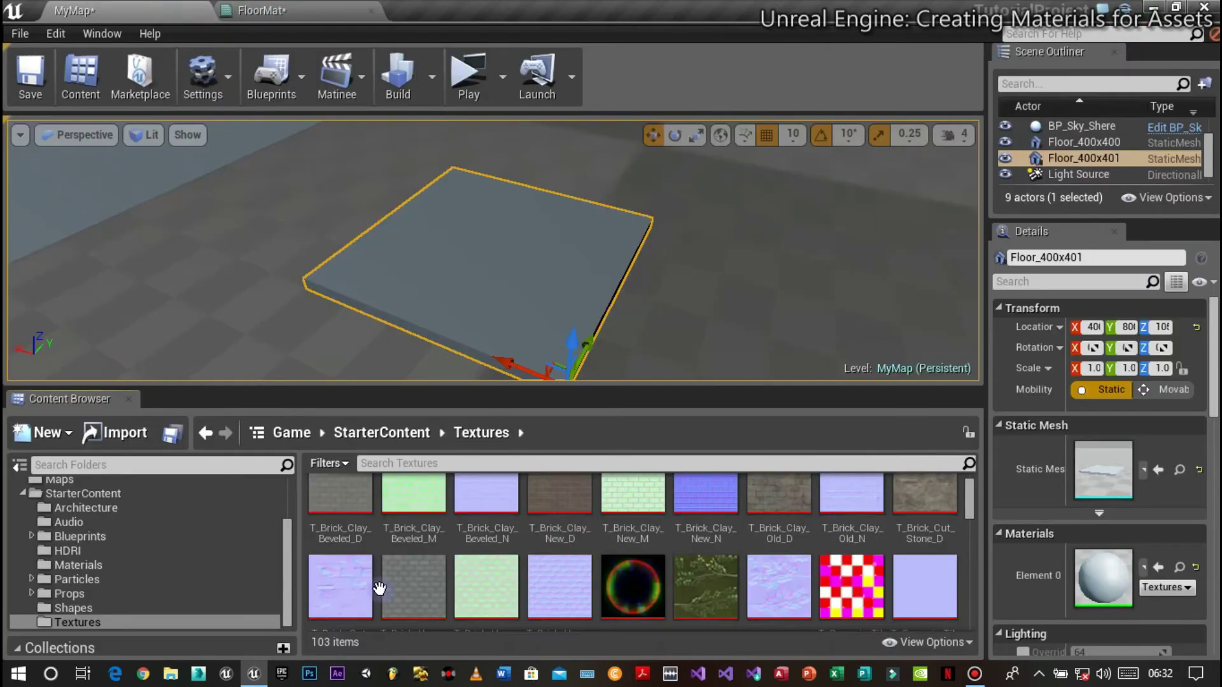
scroll(380, 588, down, 1)
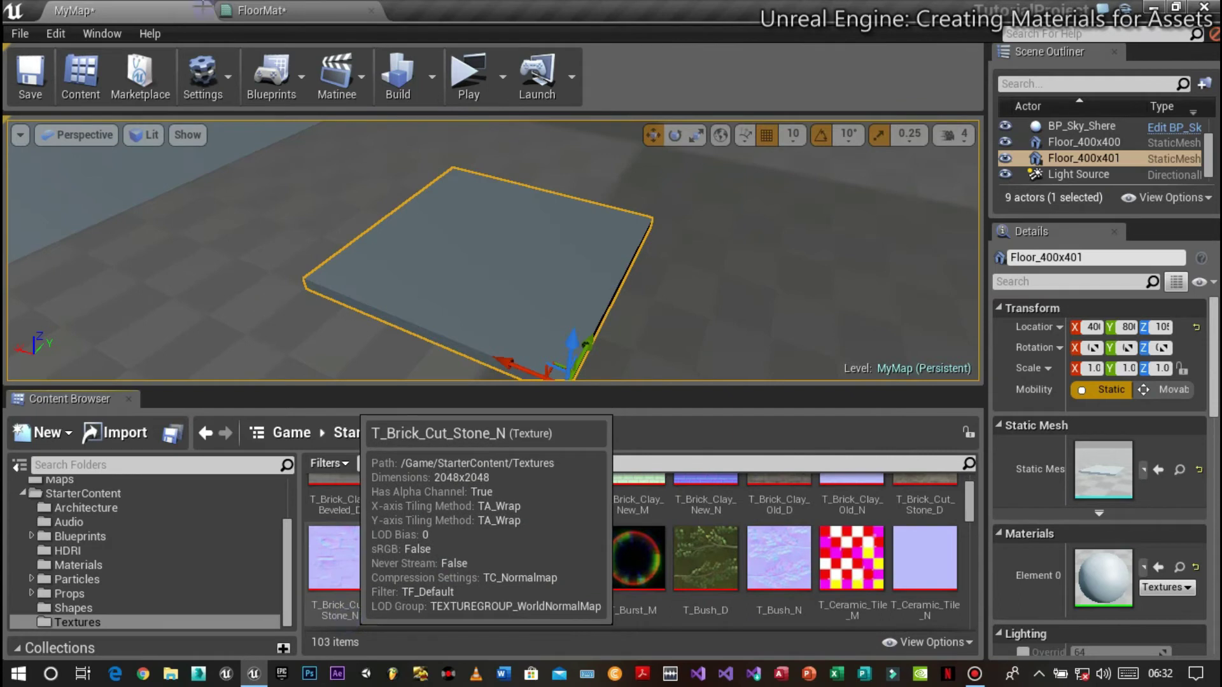
click(258, 10)
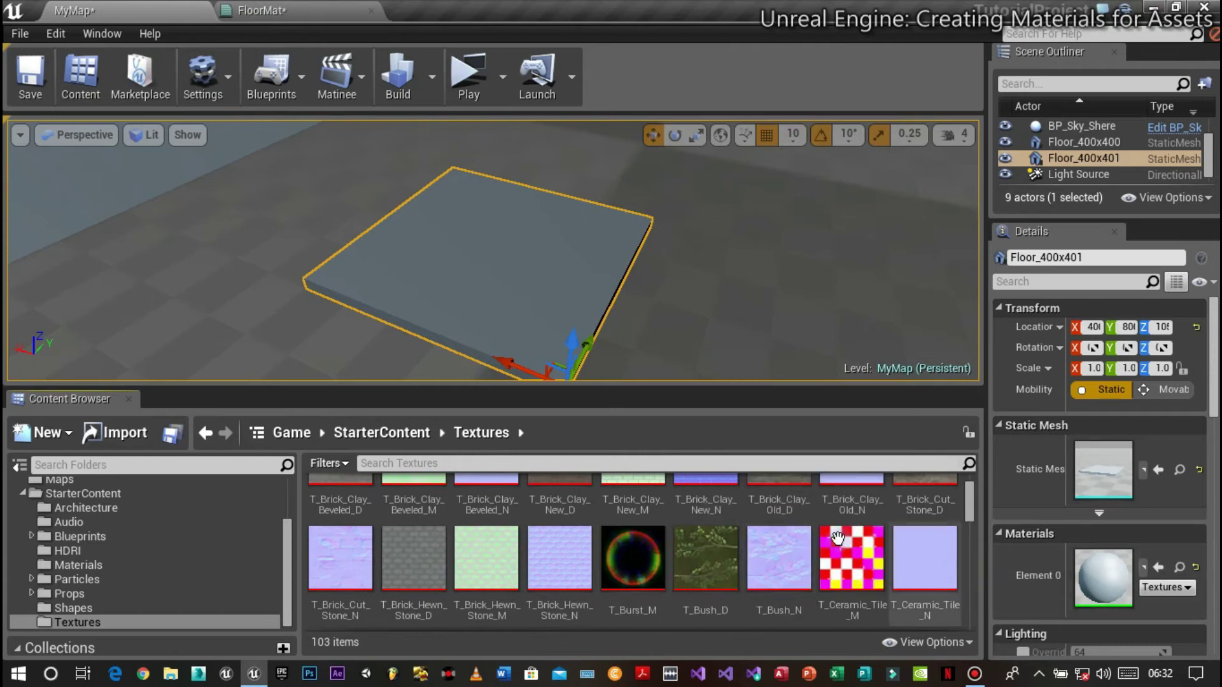
scroll(971, 563, up, 1)
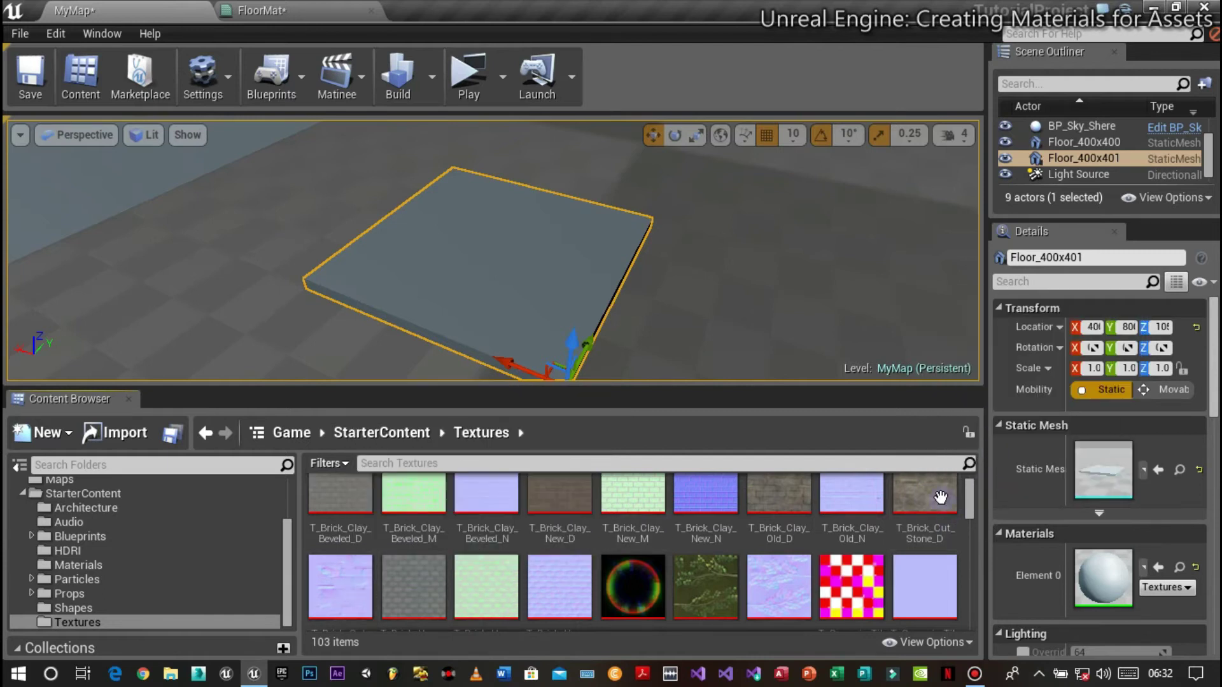
- Bring T_Brick_Cut_Stone_D and T_Brick_Cut_Stone_N into the FloorMat graph together, and delete the two resulting Texture Sample nodes
click(919, 512)
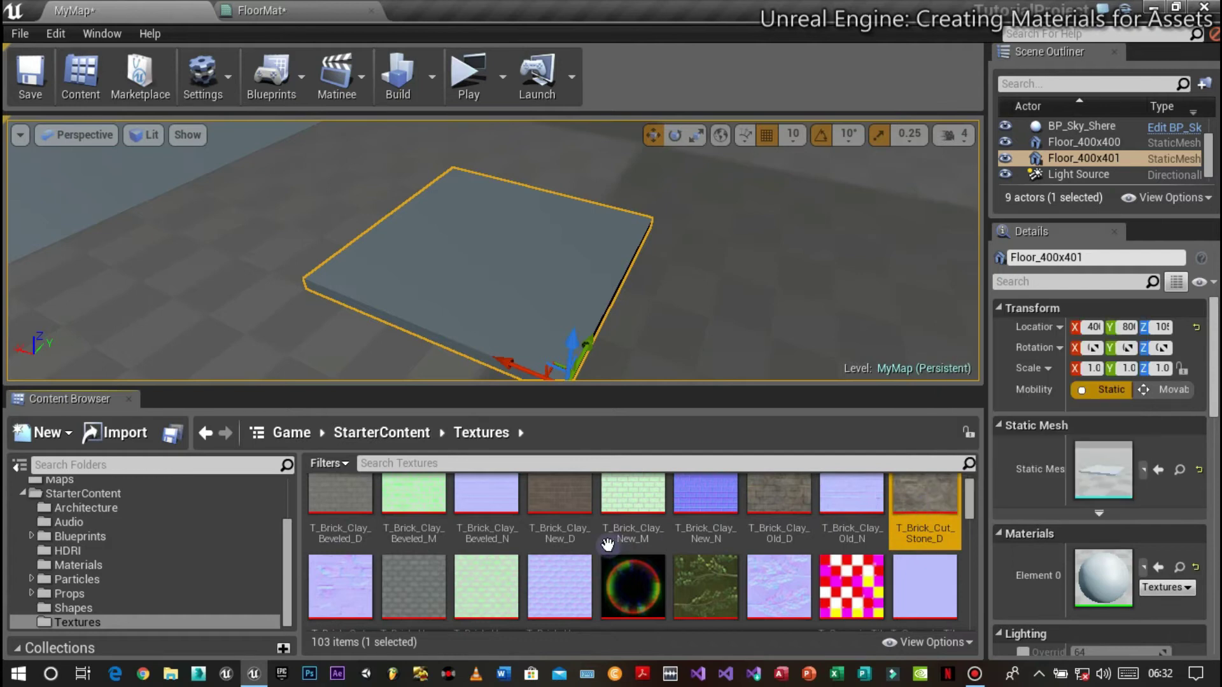
ctrl+click(349, 608)
drag(350, 609, 587, 441)
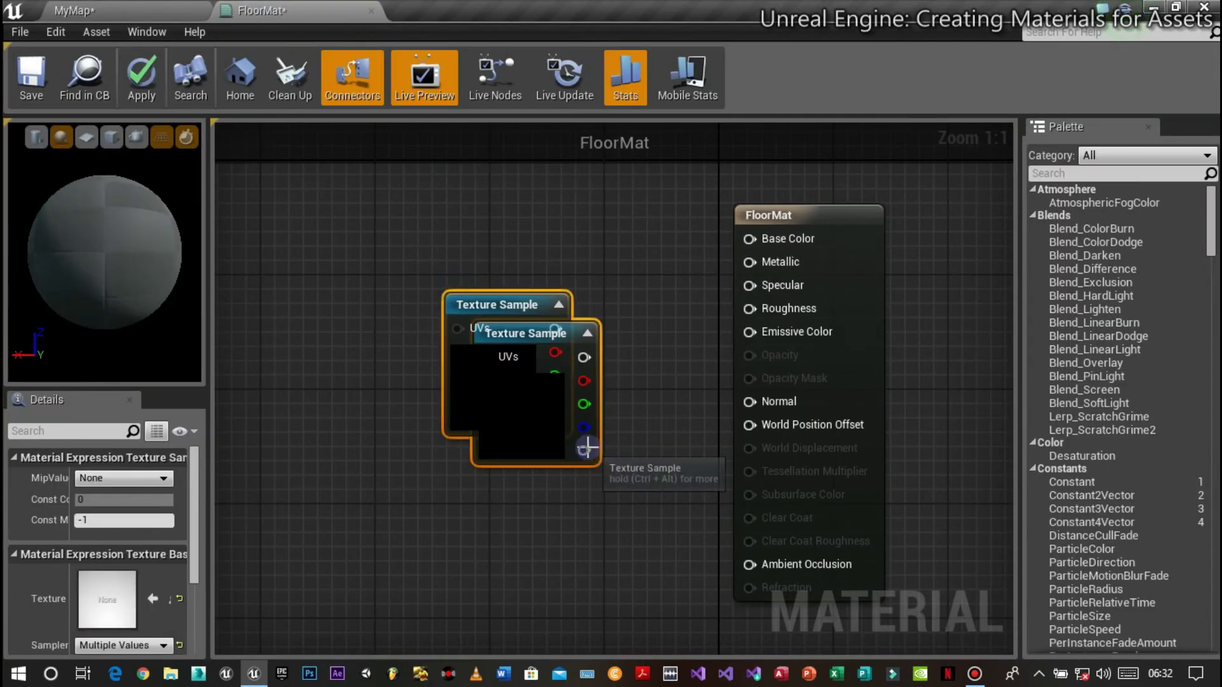
key(Delete)
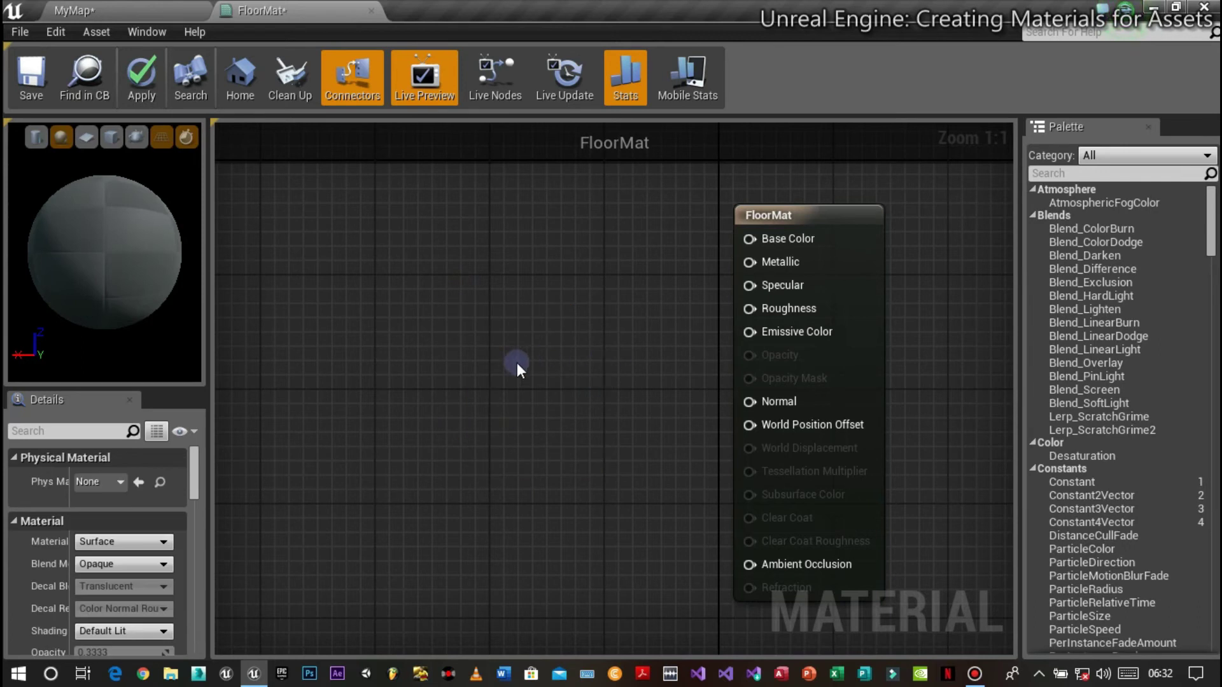
- Add a Texture Sample node to the FloorMat graph by searching for "text", and delete that node
right_click(480, 352)
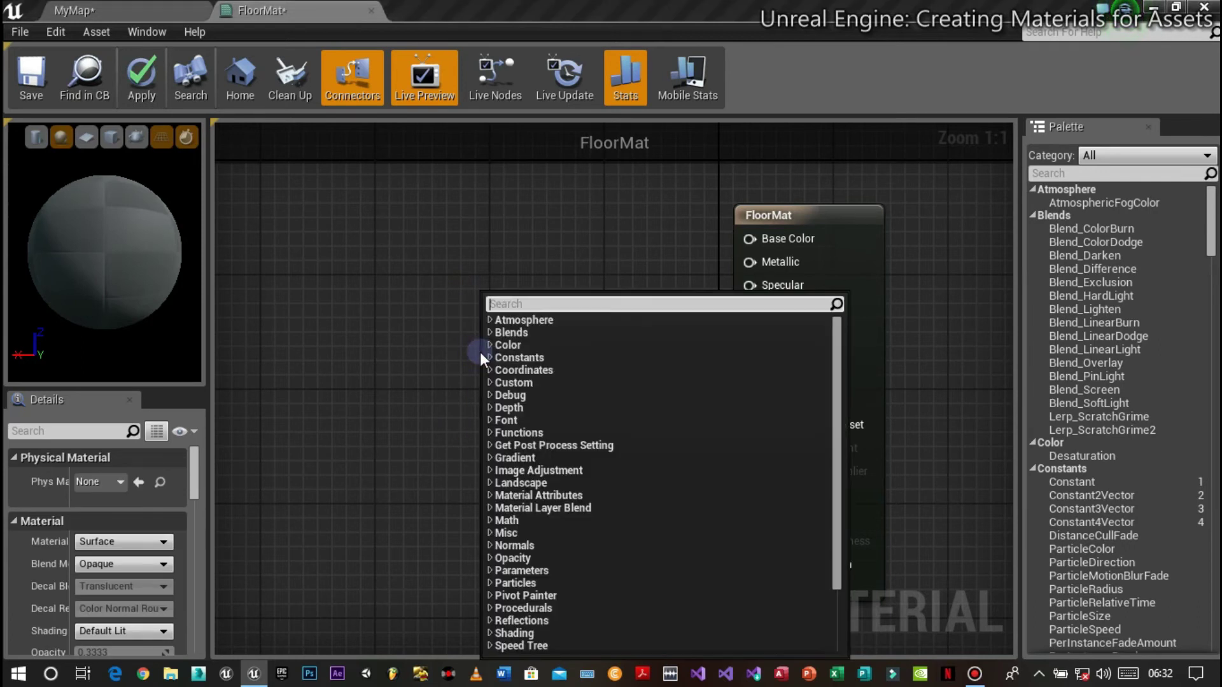
text(text)
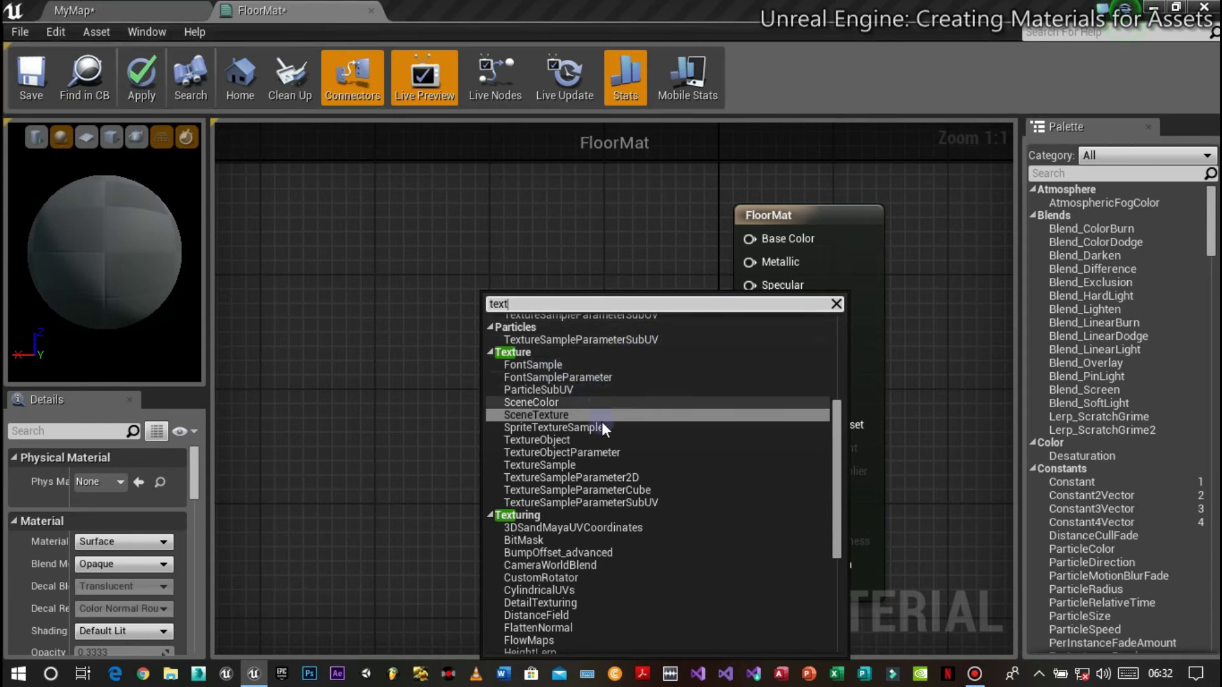
click(560, 465)
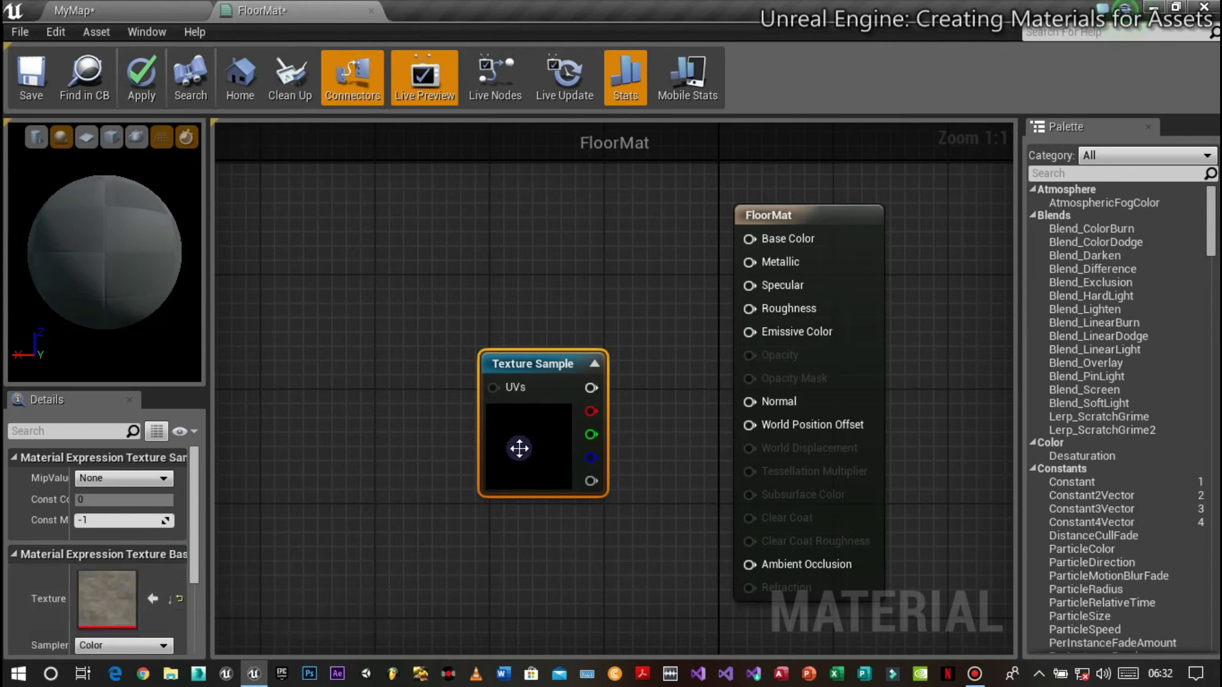
key(Delete)
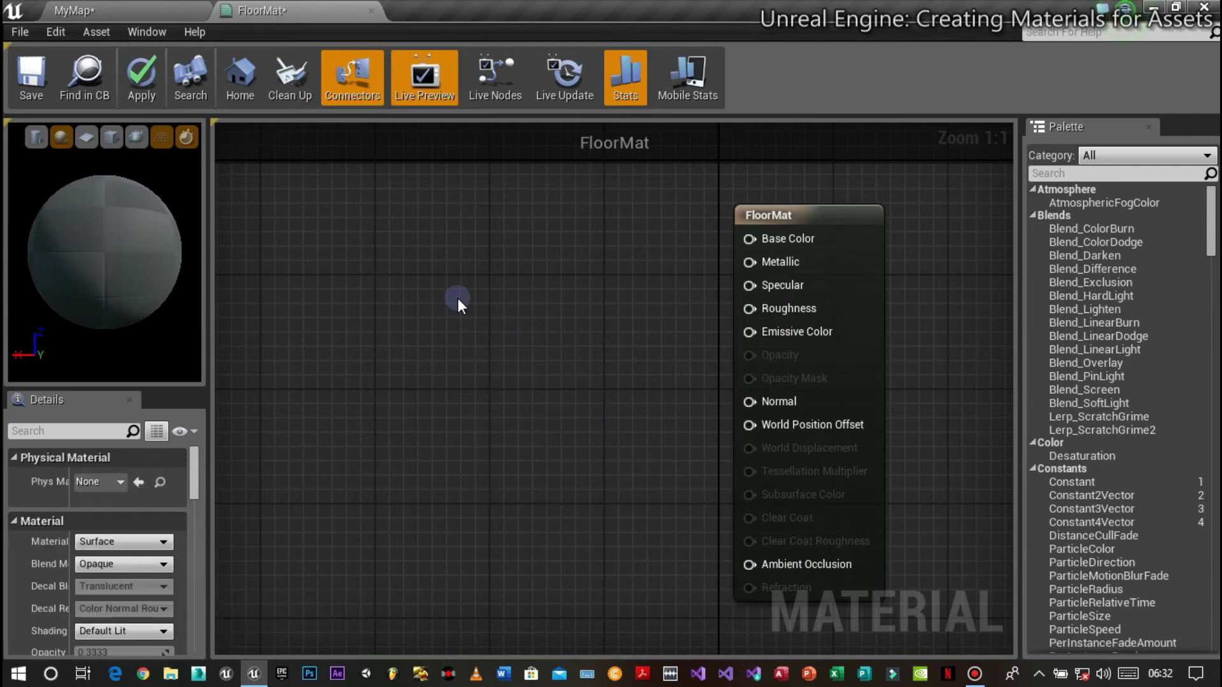
- Place two Texture Sample nodes, one above the other, beside the FloorMat result node
click(432, 253)
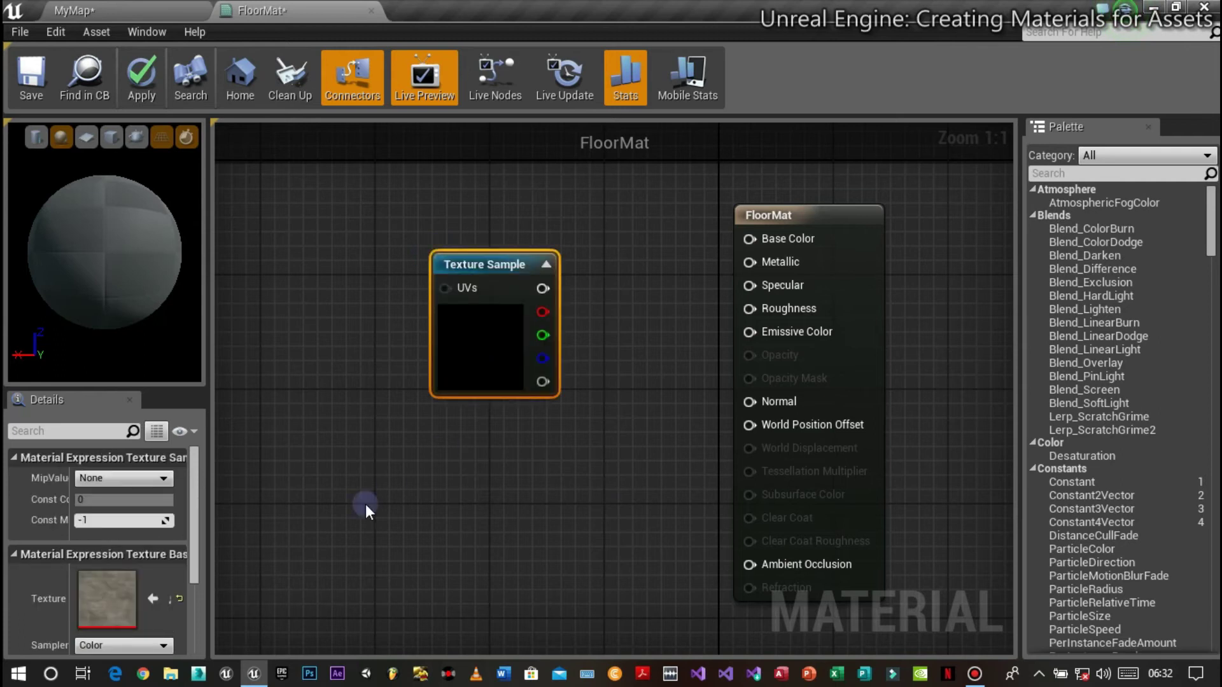
click(154, 7)
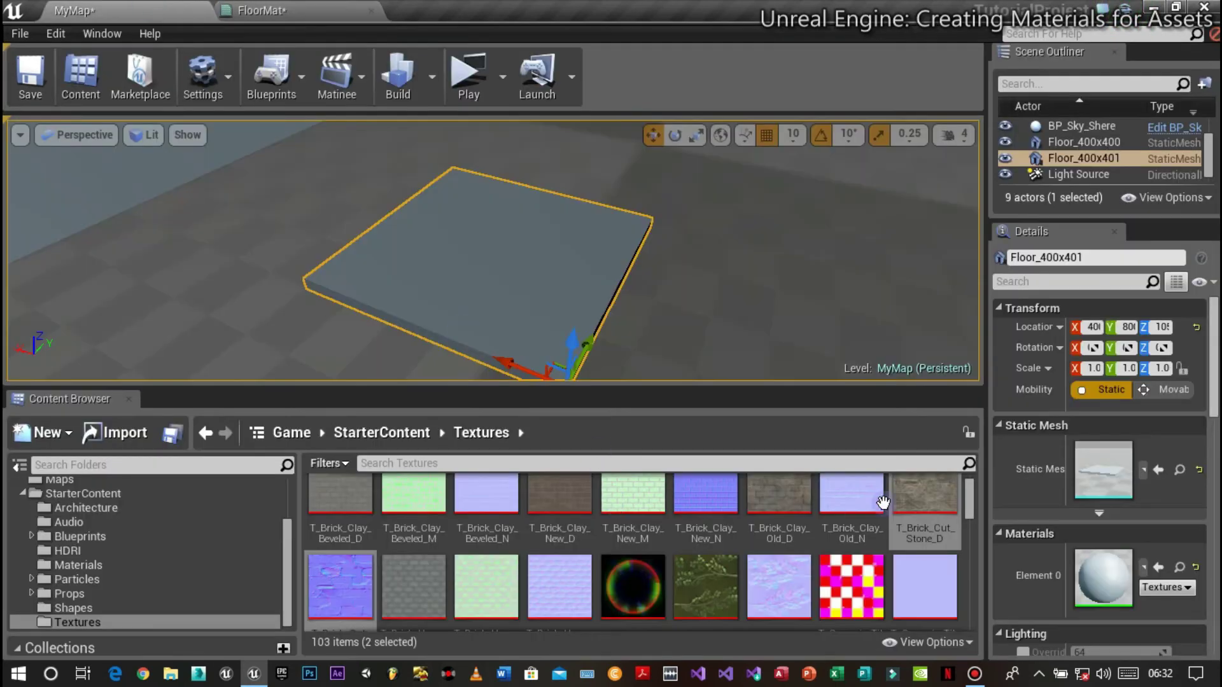
drag(916, 499, 368, 502)
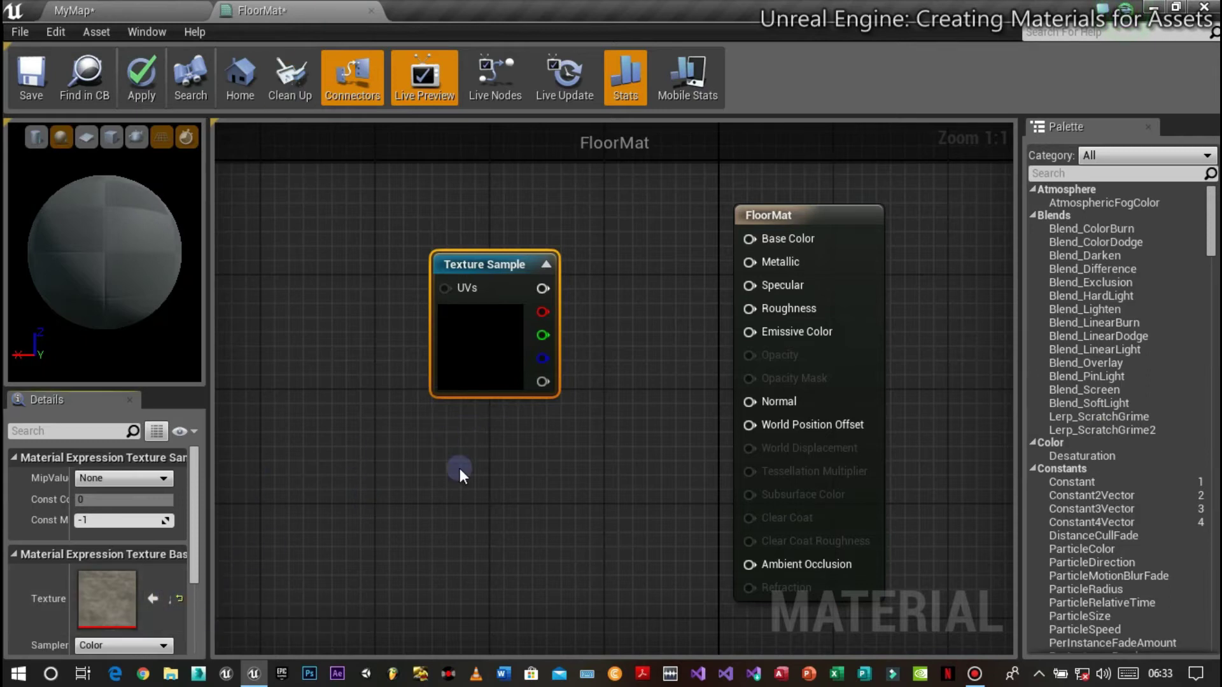
click(362, 502)
click(363, 503)
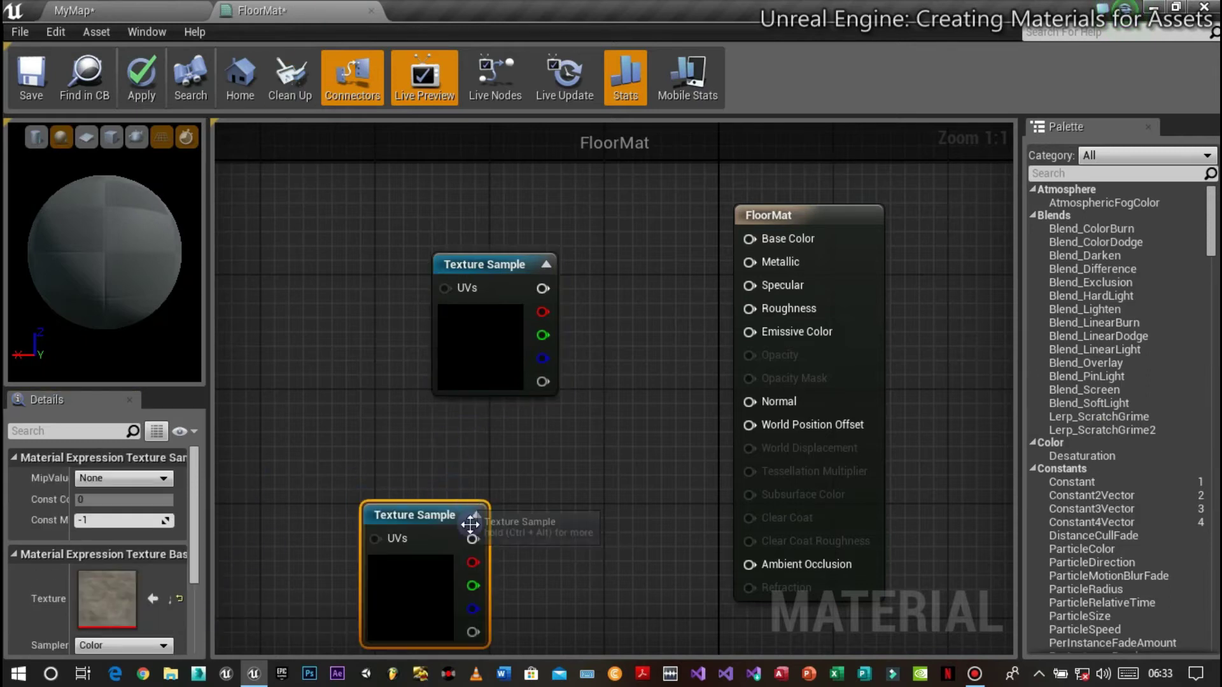
- Move the lower Texture Sample node beneath the upper one and assign it the T_Brick_Cut_Stone_N texture
drag(408, 597, 479, 527)
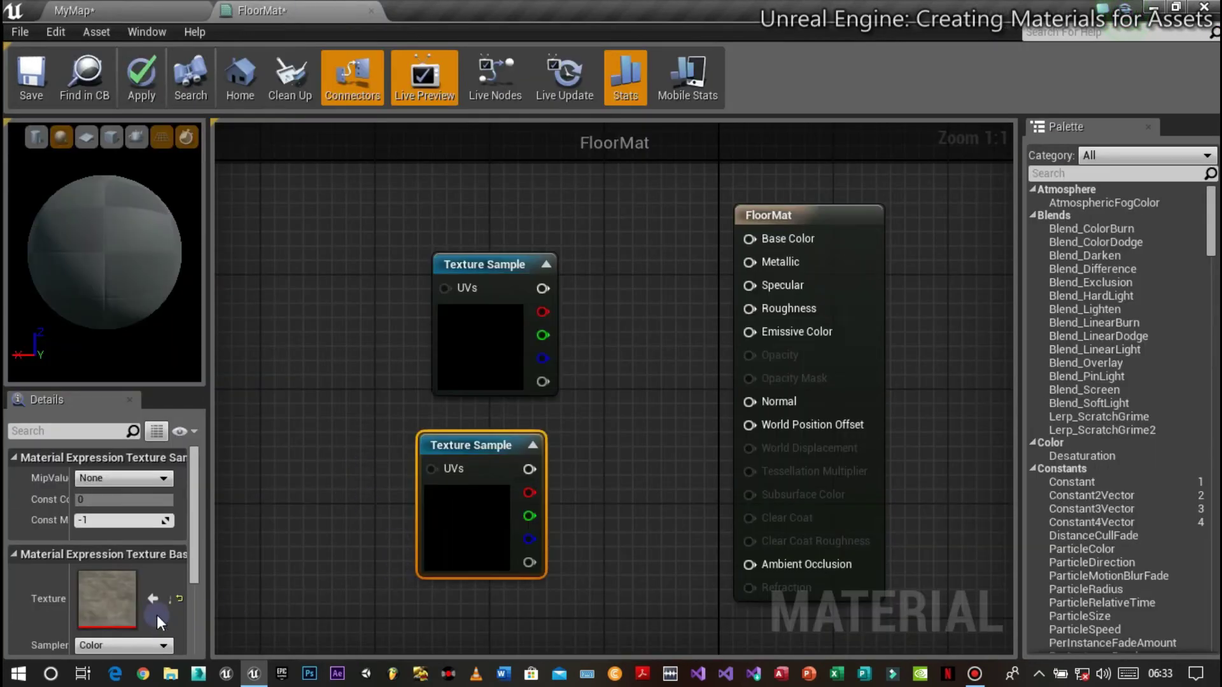
click(152, 597)
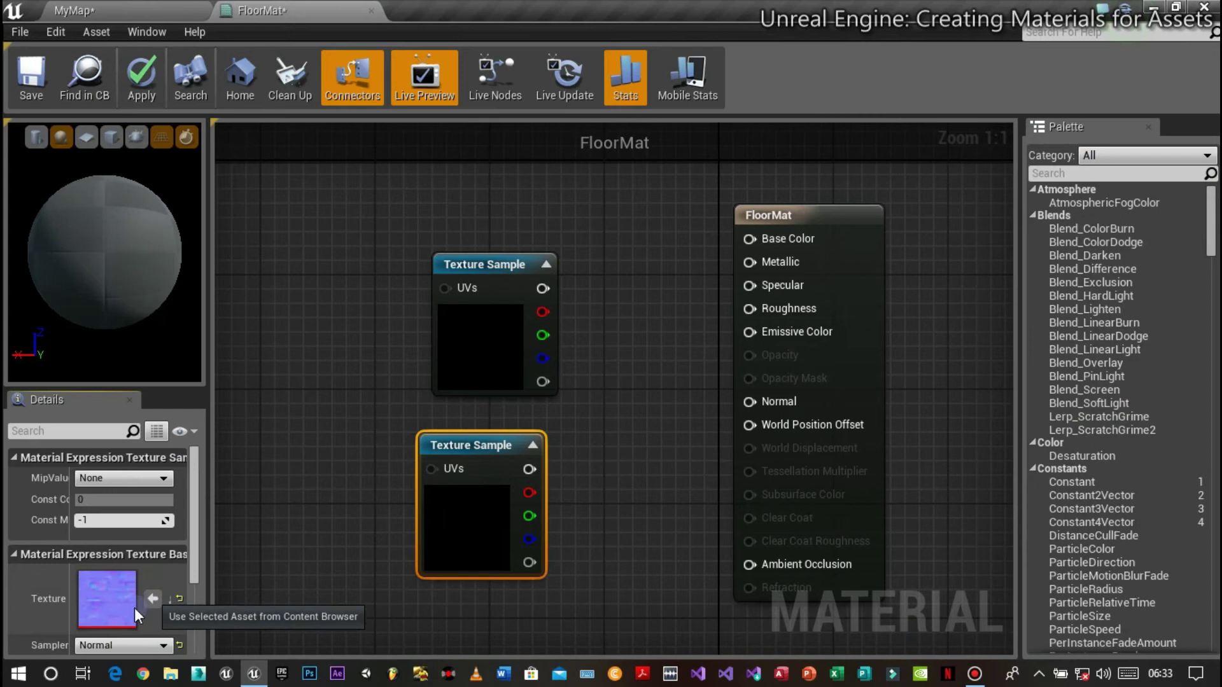
click(208, 487)
drag(241, 488, 245, 488)
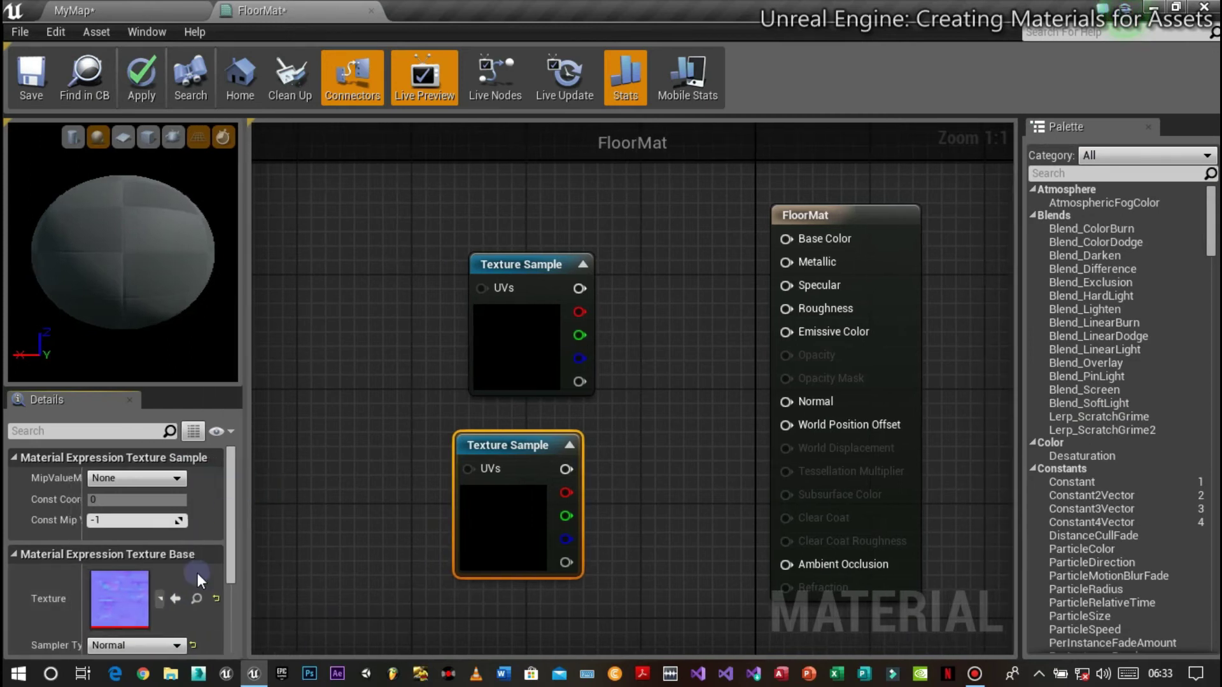
click(160, 598)
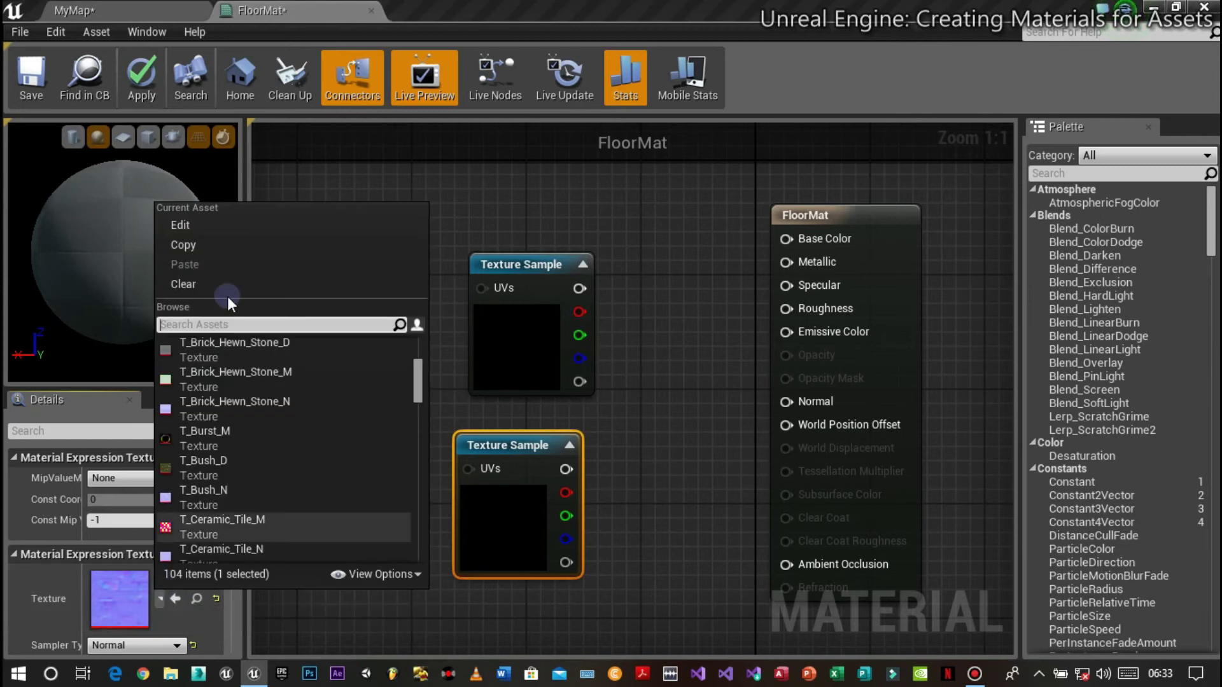
click(559, 181)
- Connect the T_Brick_Cut_Stone_D sample to Base Color and the T_Brick_Cut_Stone_N sample to Normal, aligning each node with its input
drag(525, 308, 509, 289)
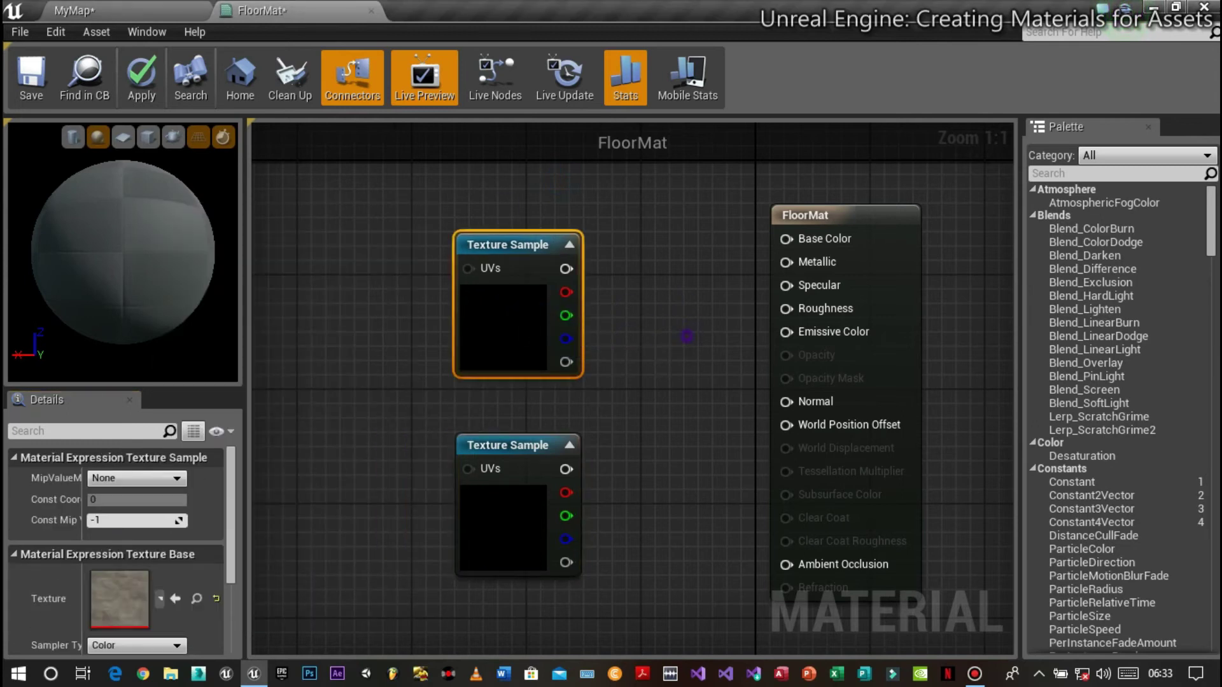
right_drag(618, 321, 536, 320)
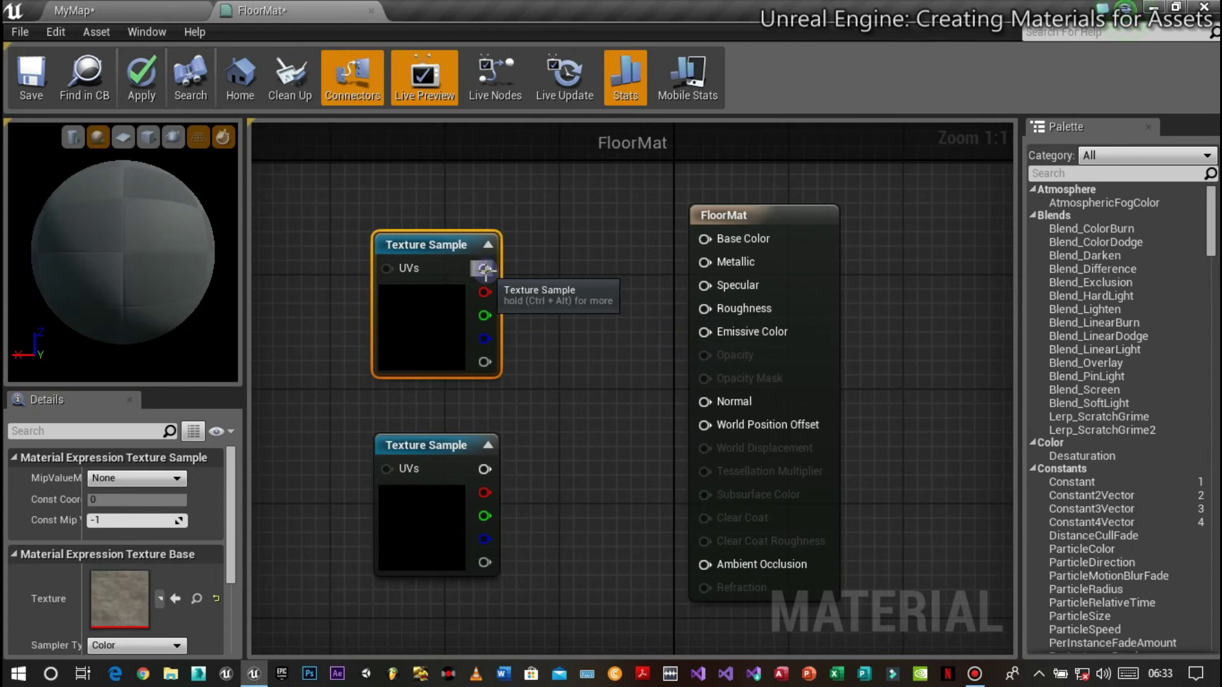
drag(485, 269, 707, 238)
drag(485, 469, 713, 401)
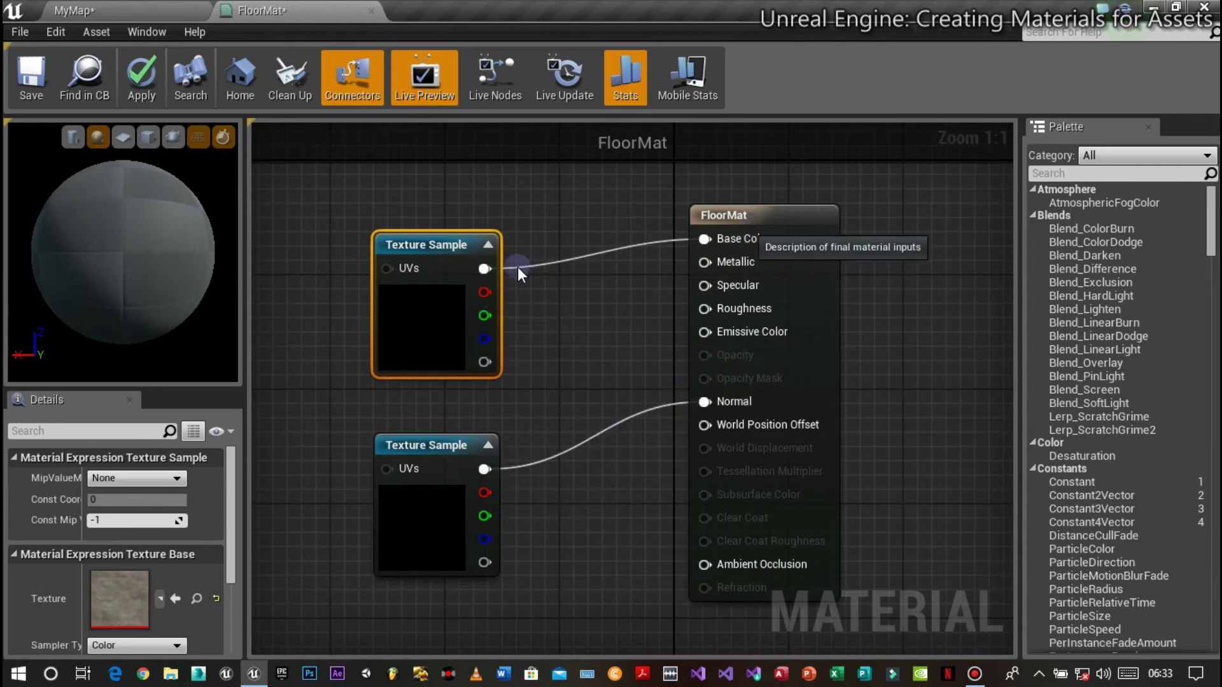
mouse_move(434, 349)
mouse_down()
mouse_move(443, 313)
mouse_move(443, 327)
mouse_up()
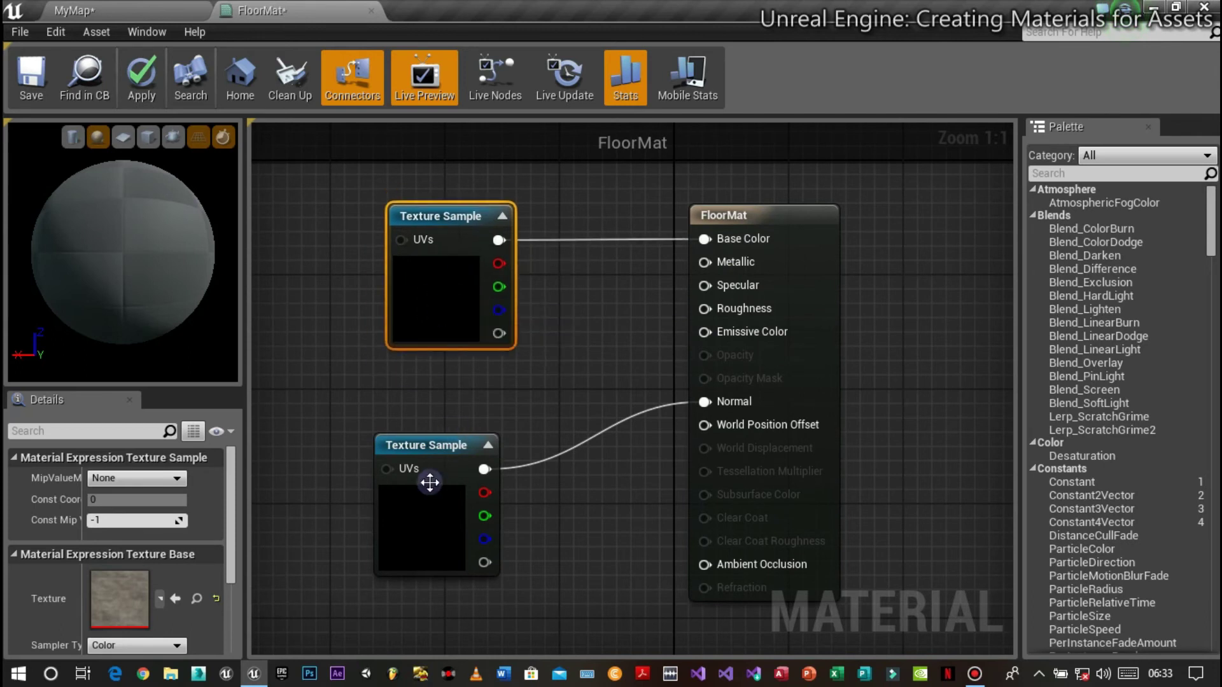
drag(442, 475, 451, 439)
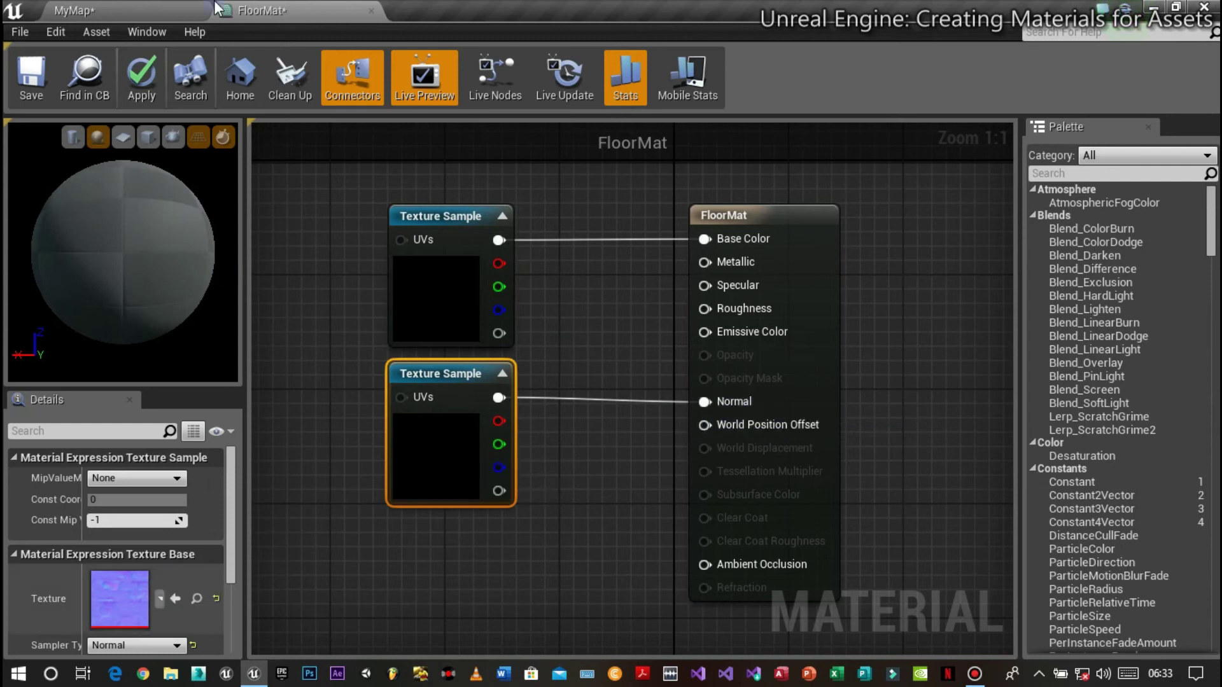
- Locate the T_Brick_Cut_Stone_N texture of the lower sample in the Content Browser and return to the FloorMat editor
click(197, 599)
scroll(355, 605, down, 1)
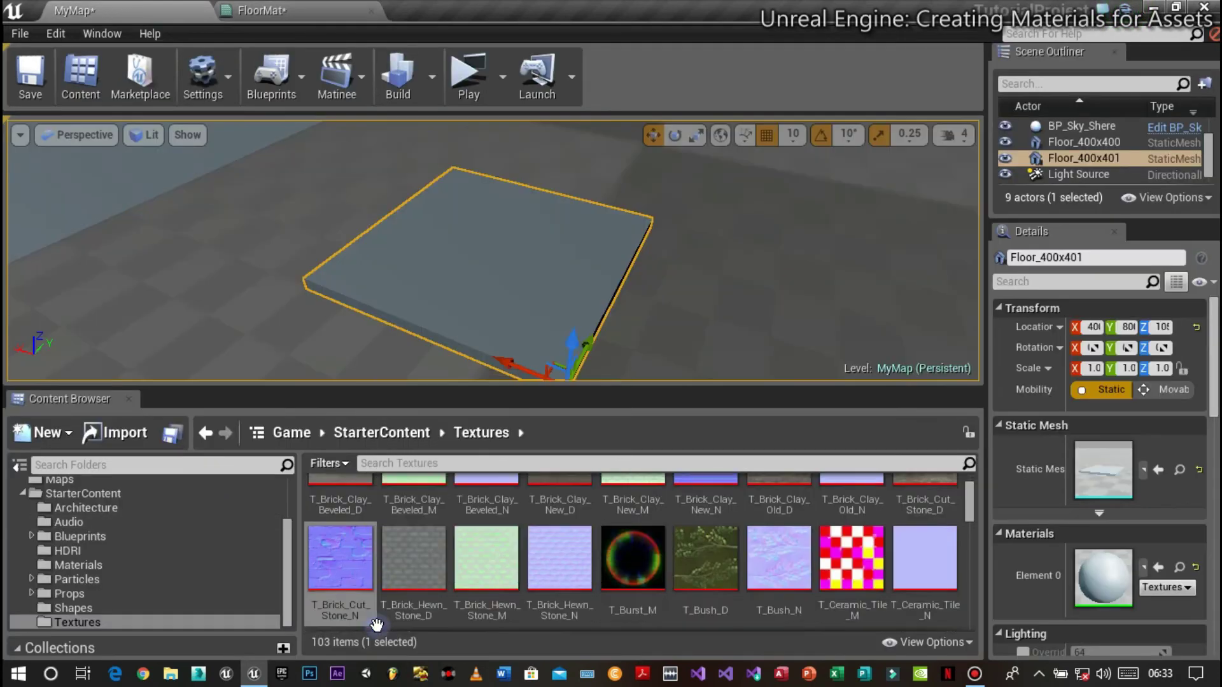
click(320, 8)
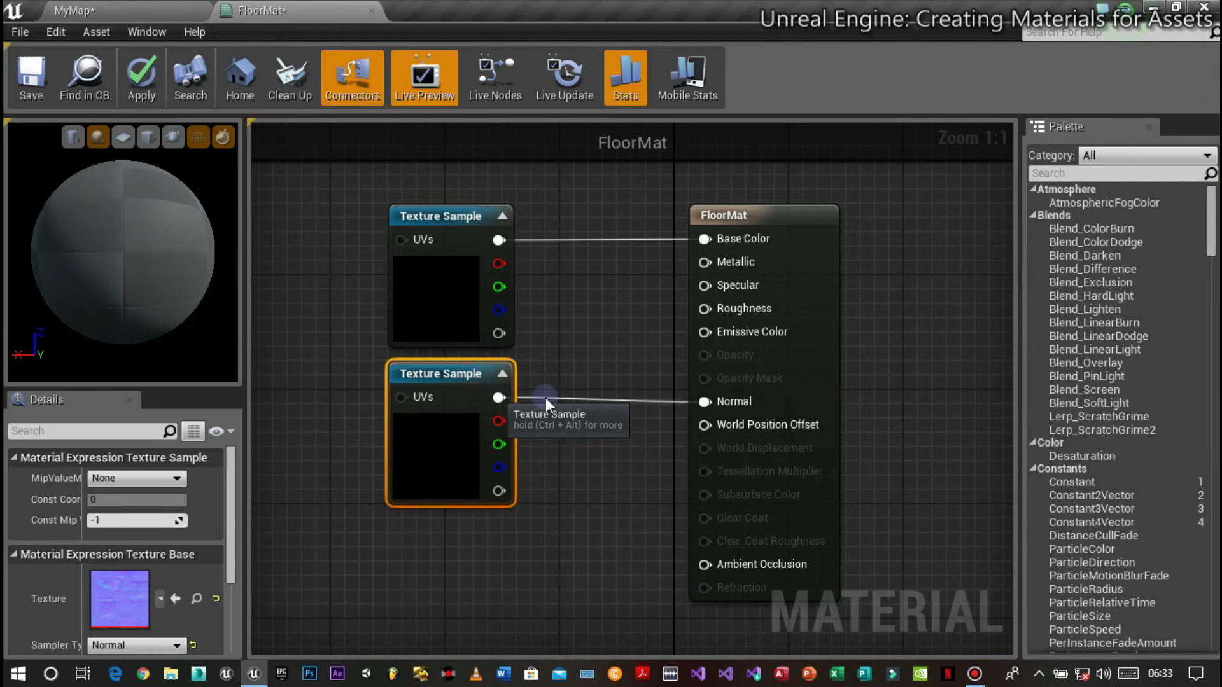
- Save the FloorMat material with its Base Color and Normal texture connections
click(827, 255)
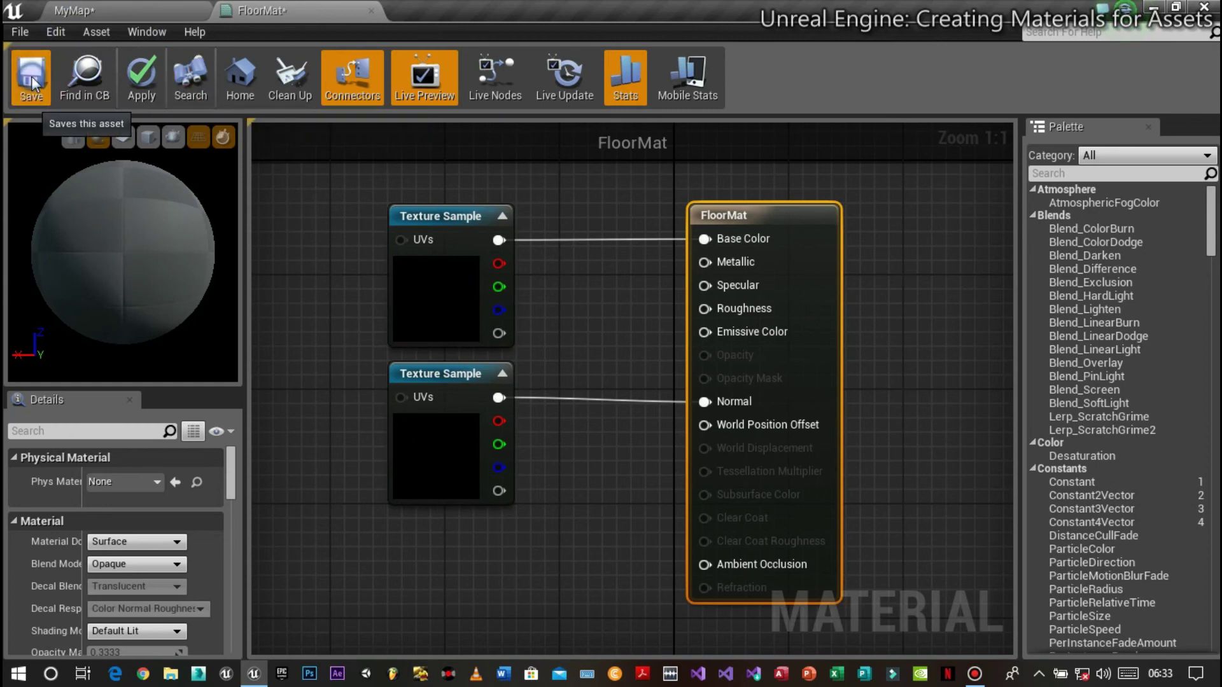
click(468, 467)
mouse_move(651, 14)
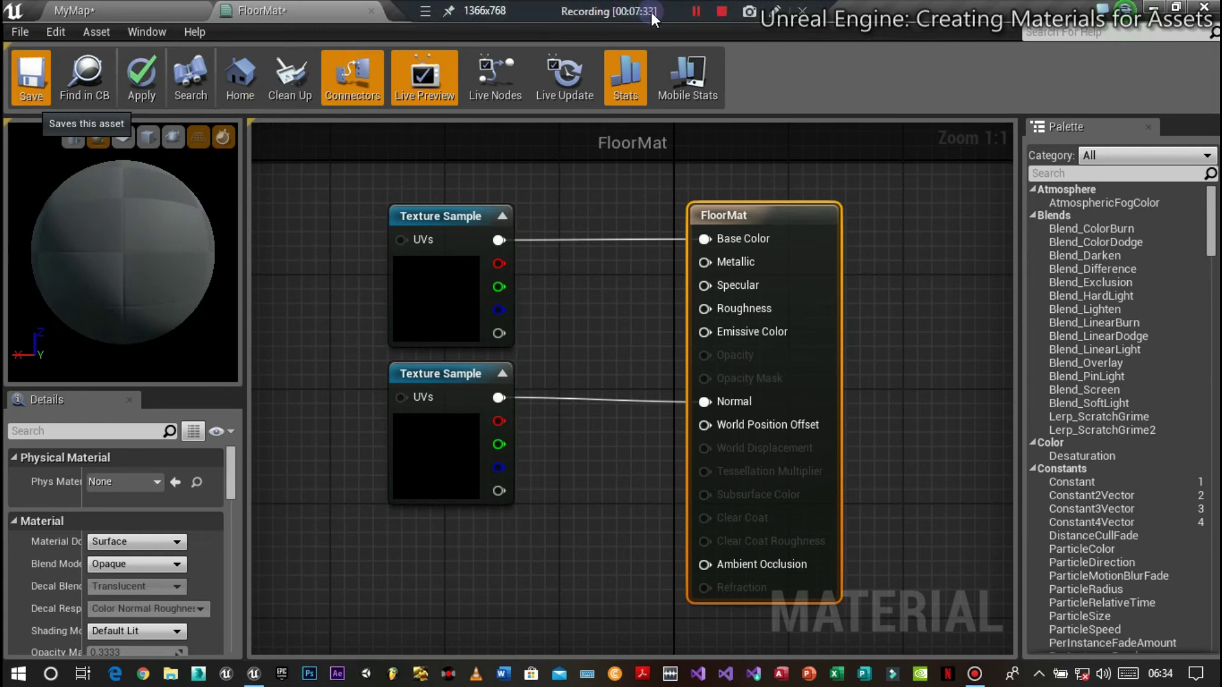
click(696, 13)
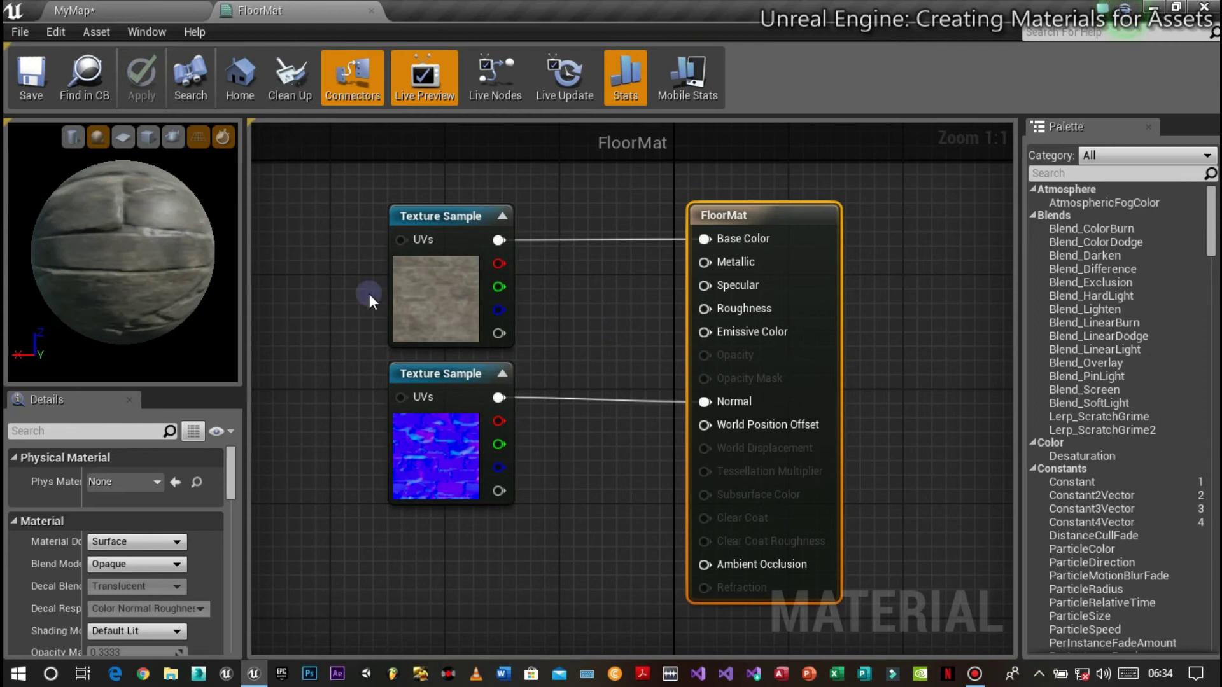
- Move both Texture Sample nodes together closer to the FloorMat result node
drag(330, 210, 516, 536)
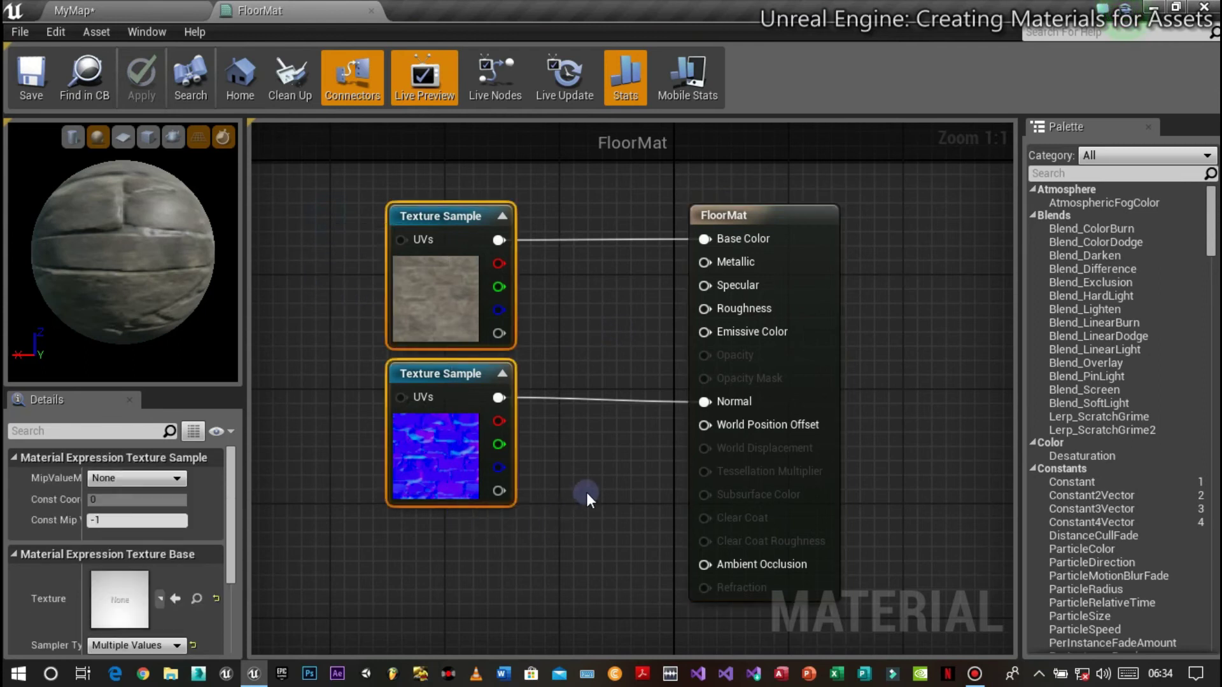
drag(457, 377, 545, 388)
click(428, 205)
key(ctrl+z)
drag(570, 396, 585, 395)
click(444, 315)
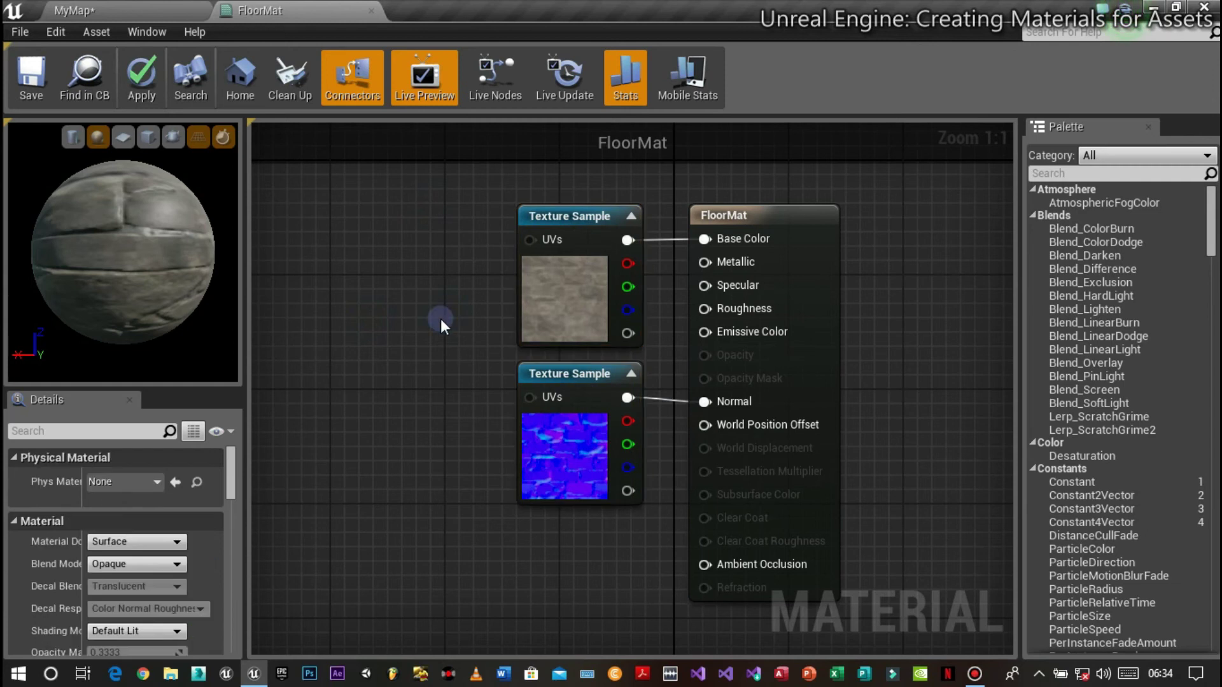
drag(170, 284, 177, 180)
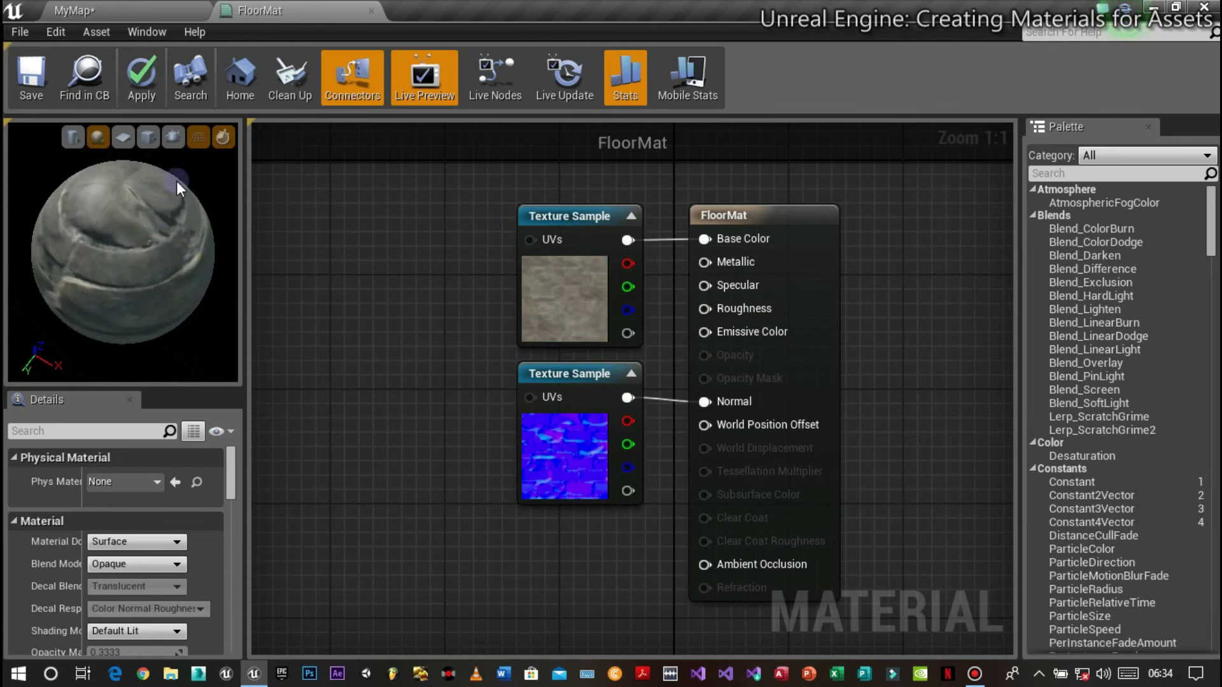
- Return to the MyMap level editor and open the IsaacBP folder containing the FloorMat material
click(120, 3)
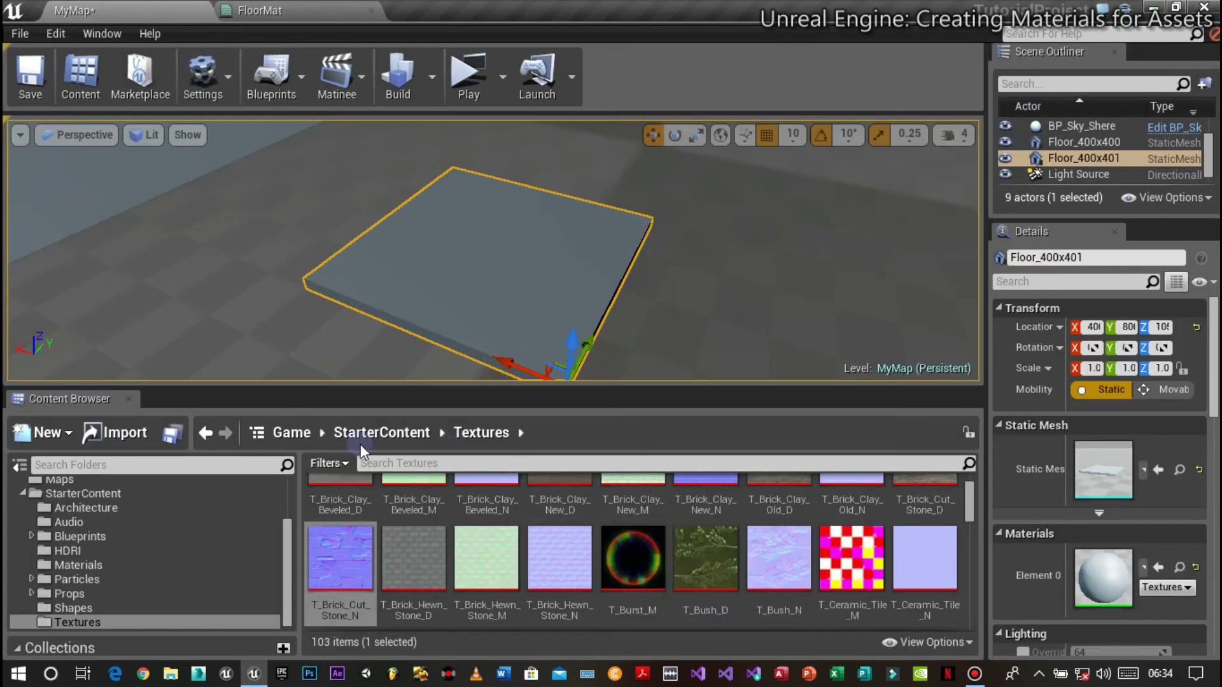
scroll(174, 547, up, 2)
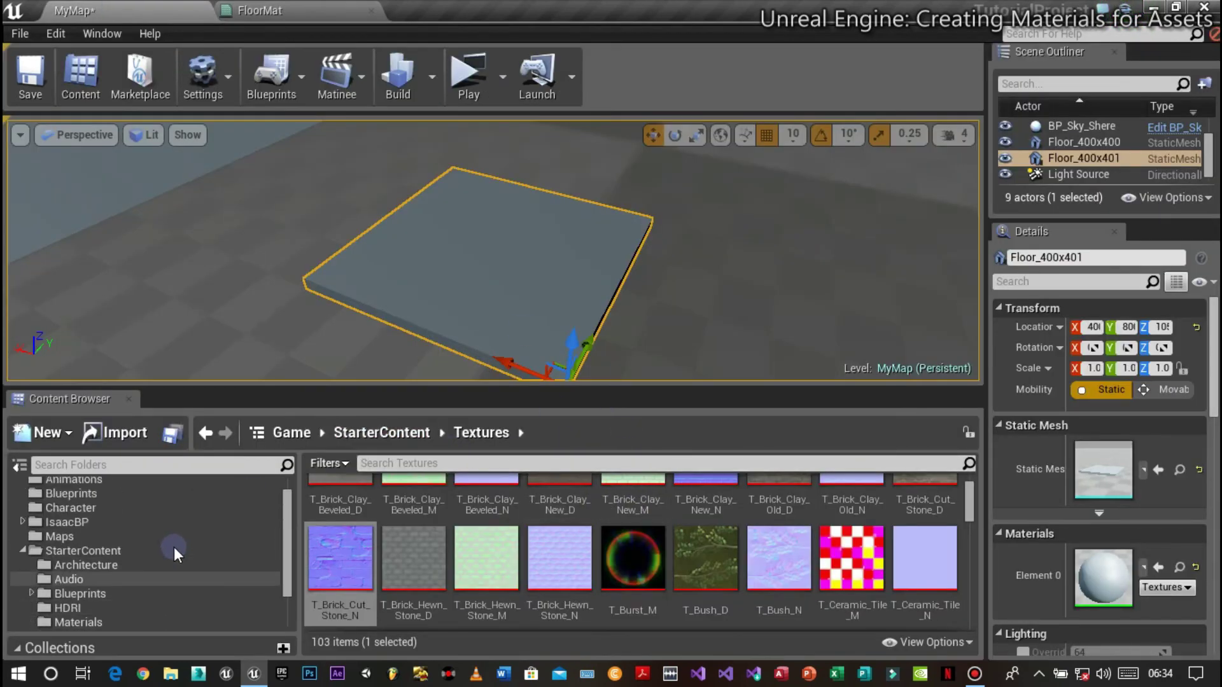
click(79, 534)
click(87, 522)
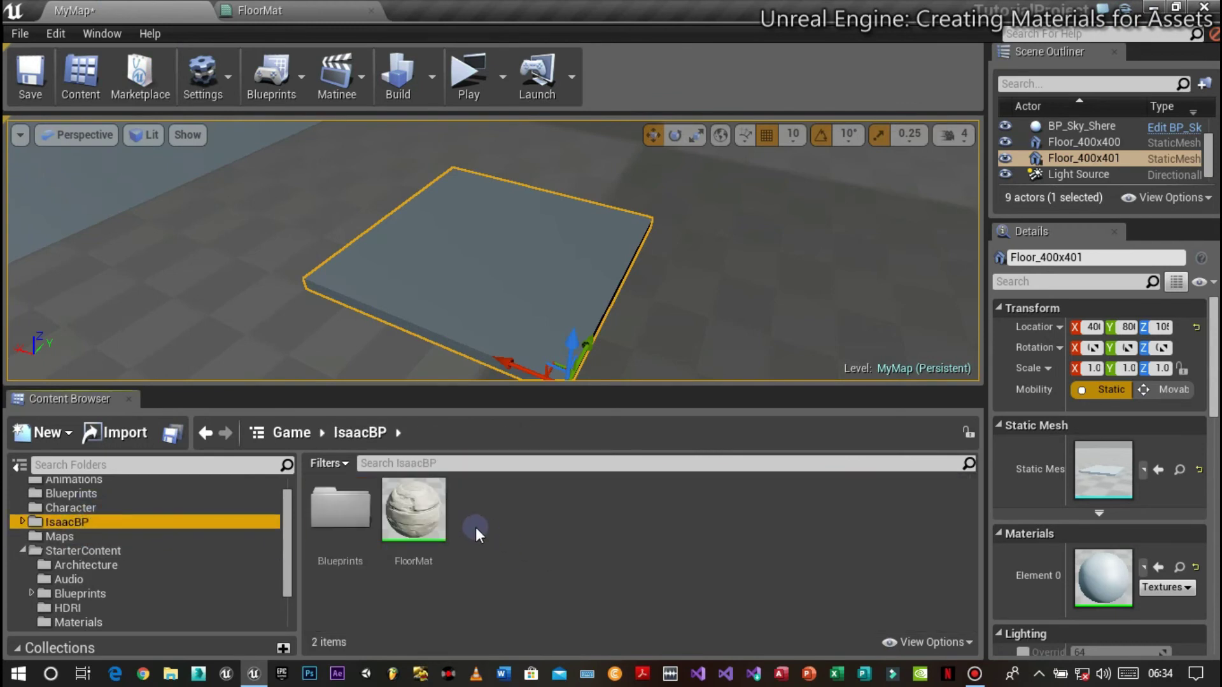
- Apply the FloorMat material to the Floor_400x401 mesh in the level
drag(418, 533, 518, 266)
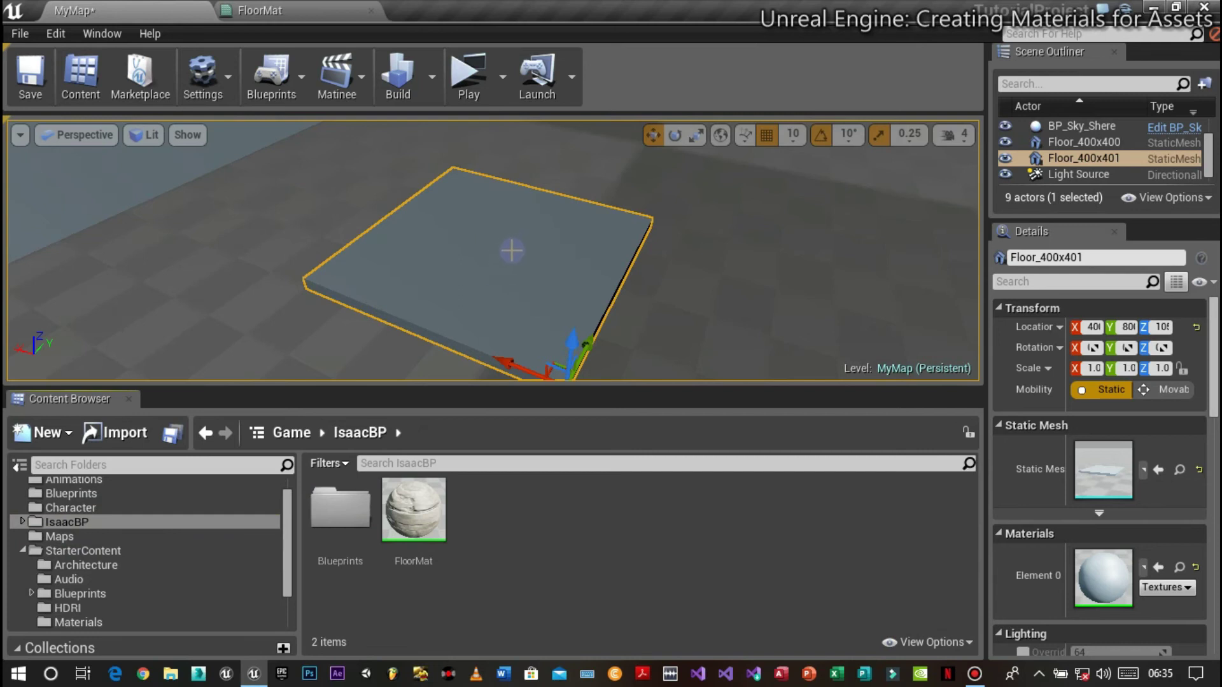
drag(510, 260, 498, 302)
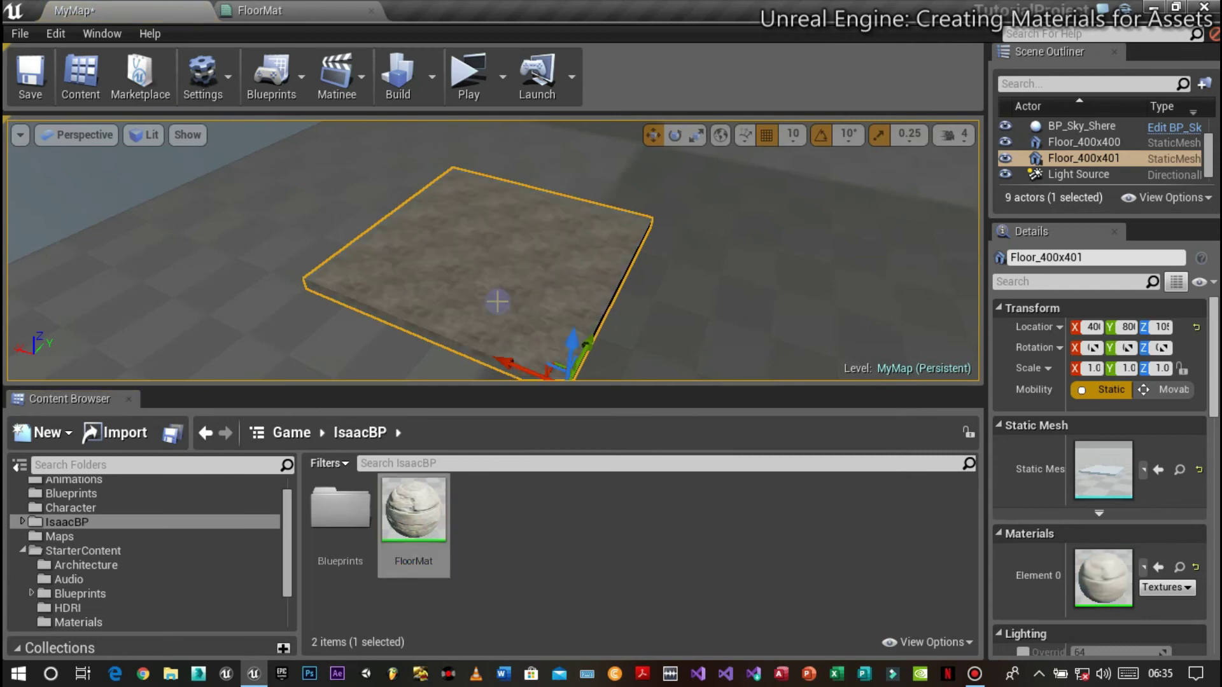
click(516, 533)
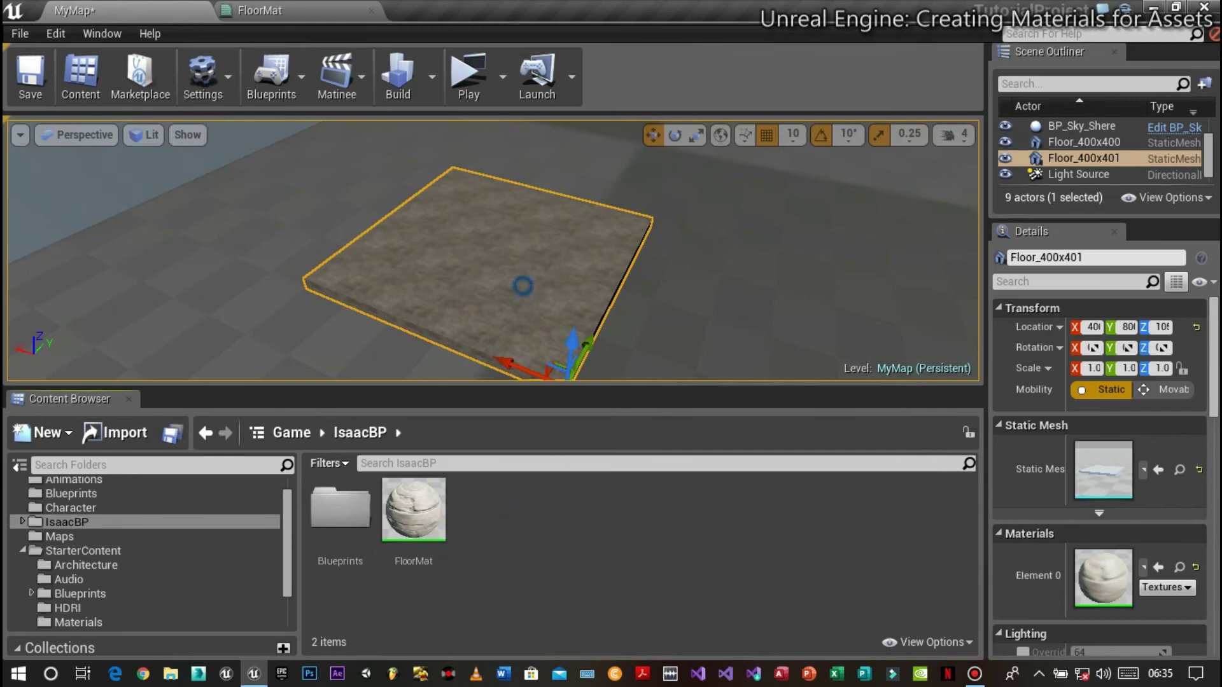
click(1196, 568)
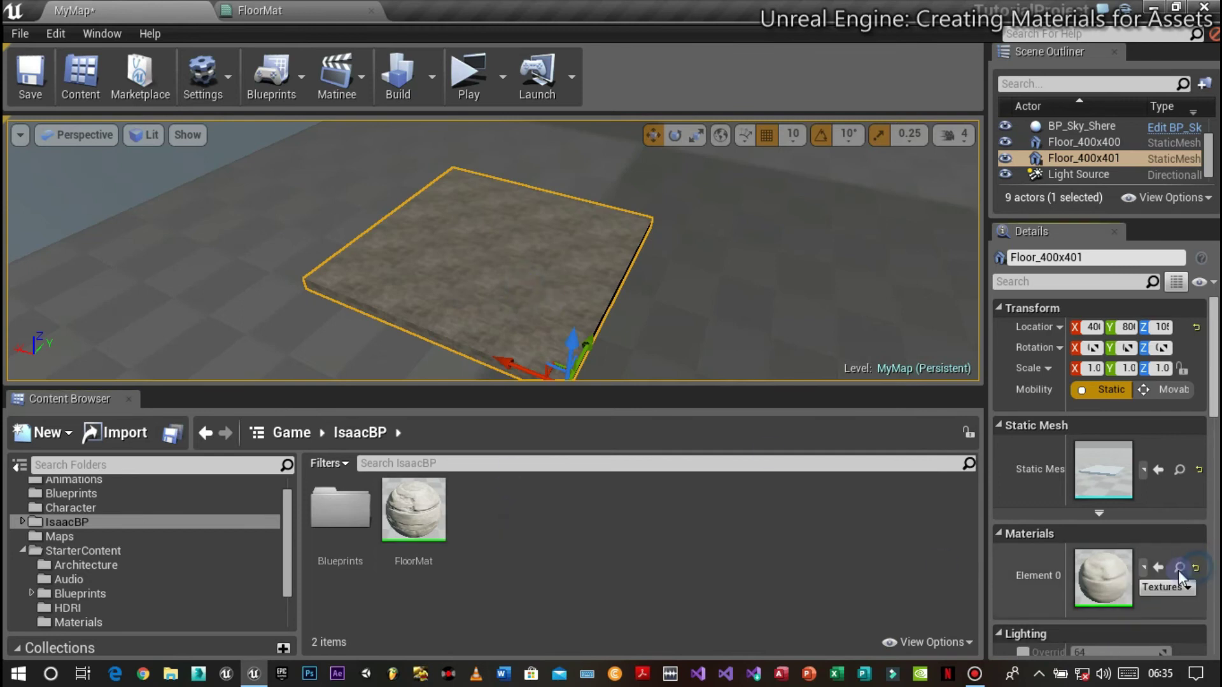
- Assign the FloorMat material to Element 0 of the Floor_400x401 mesh by searching the available materials for "floor"
click(417, 512)
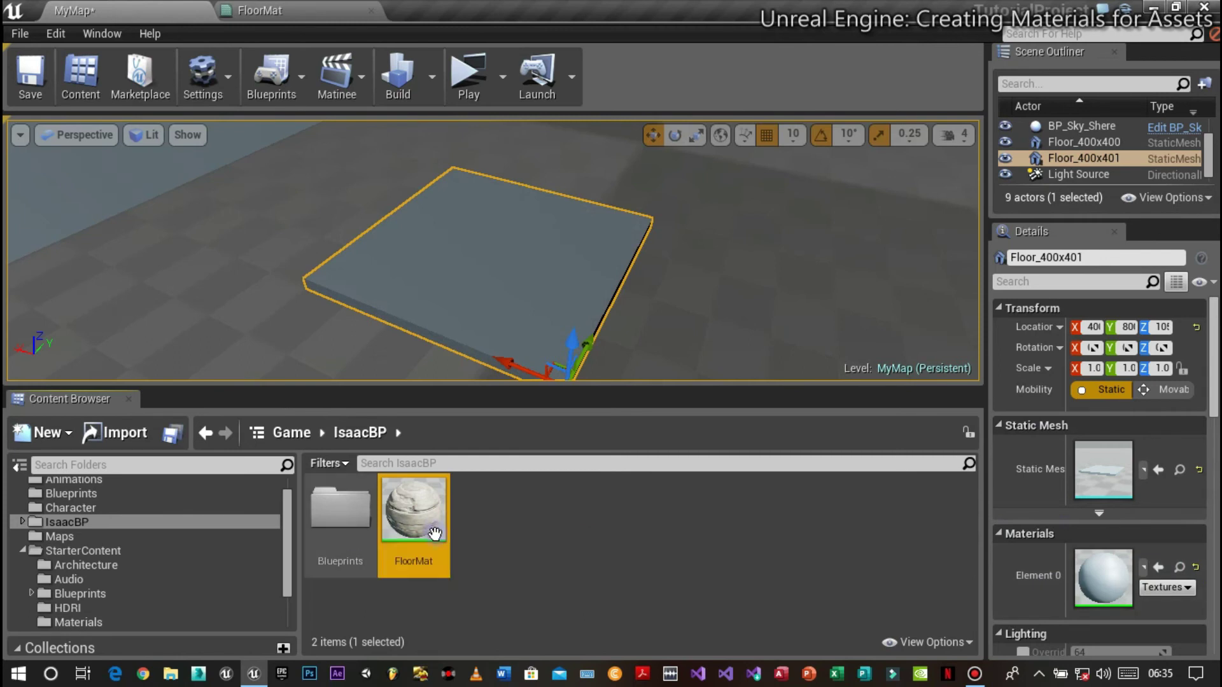
click(691, 571)
click(1143, 568)
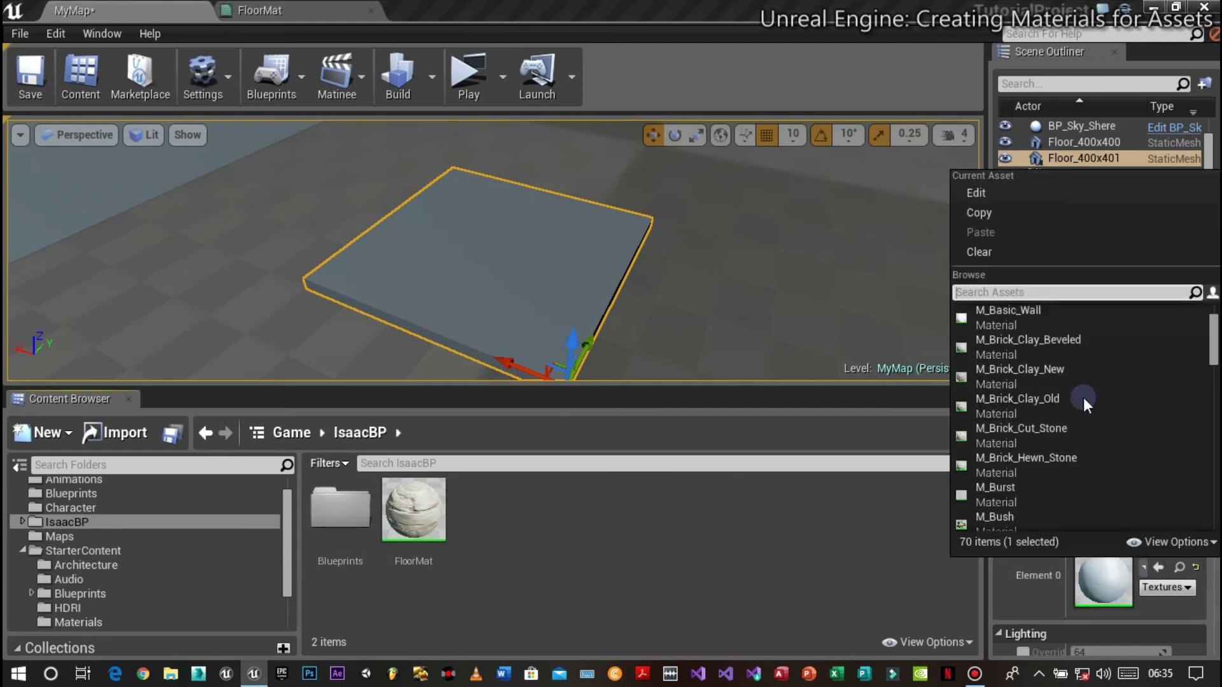
text(foot)
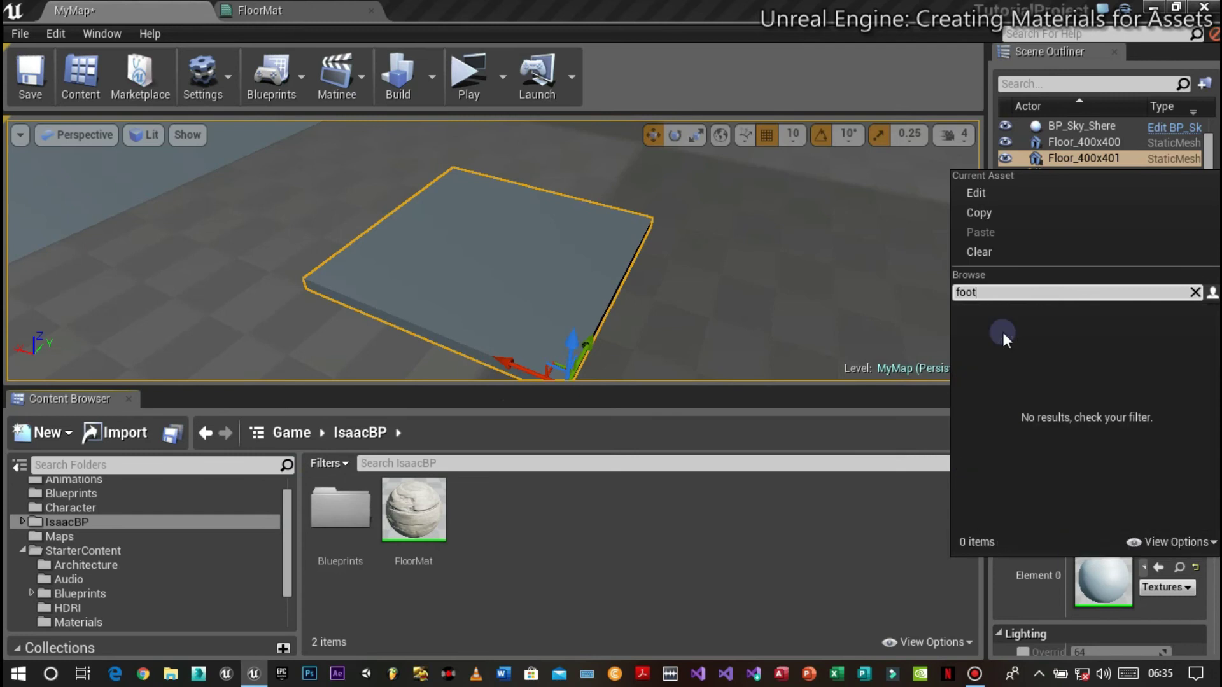
key(BackSpace)
key(BackSpace)
key(BackSpace)
text(loor)
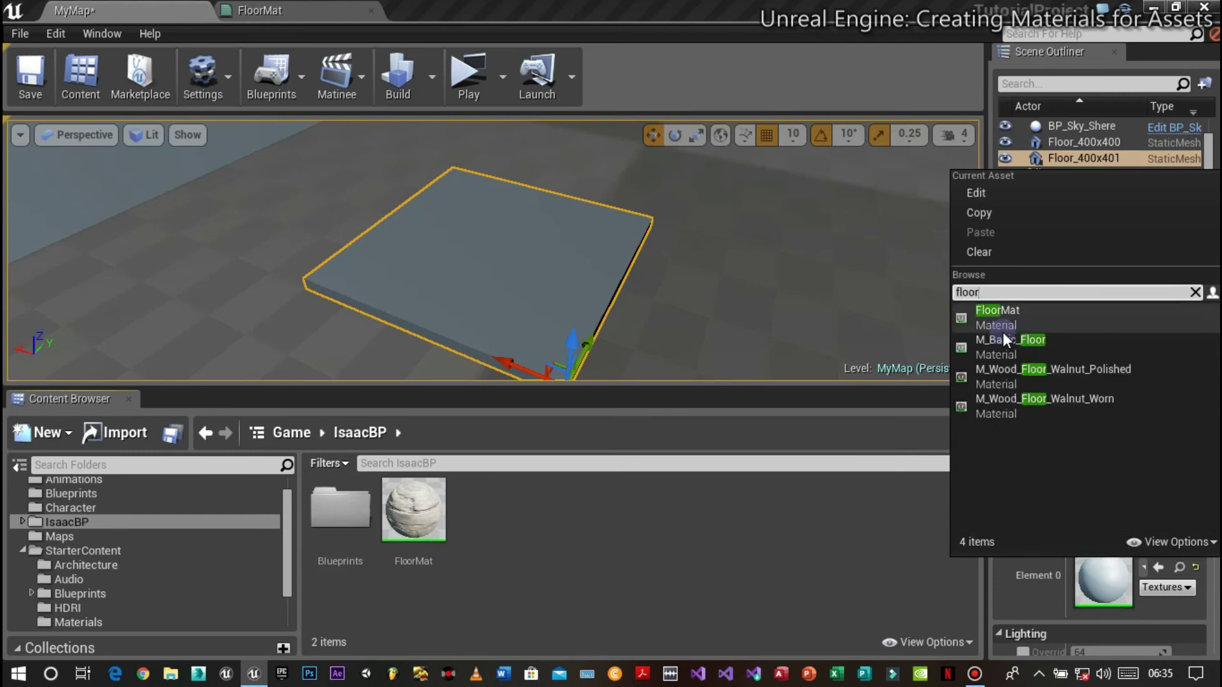
click(1012, 315)
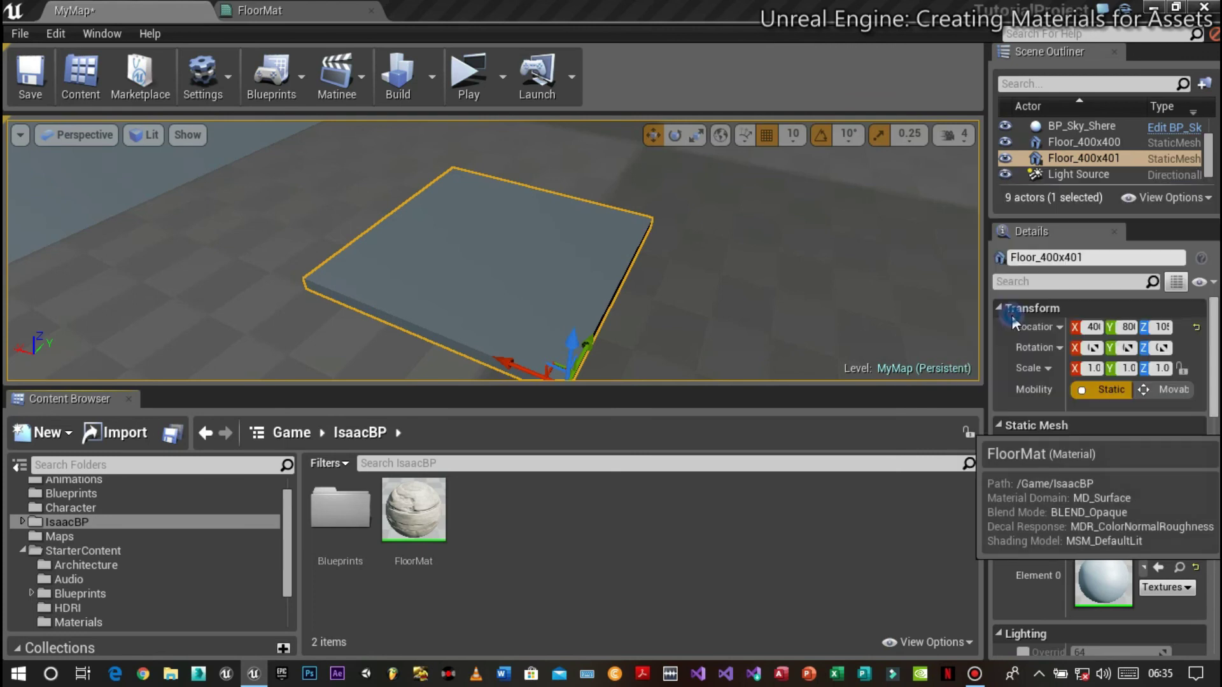
- Move Floor_400x401 along the X axis off the large block, snap it down to the ground, and shift it slightly further along X
scroll(468, 302, up, 4)
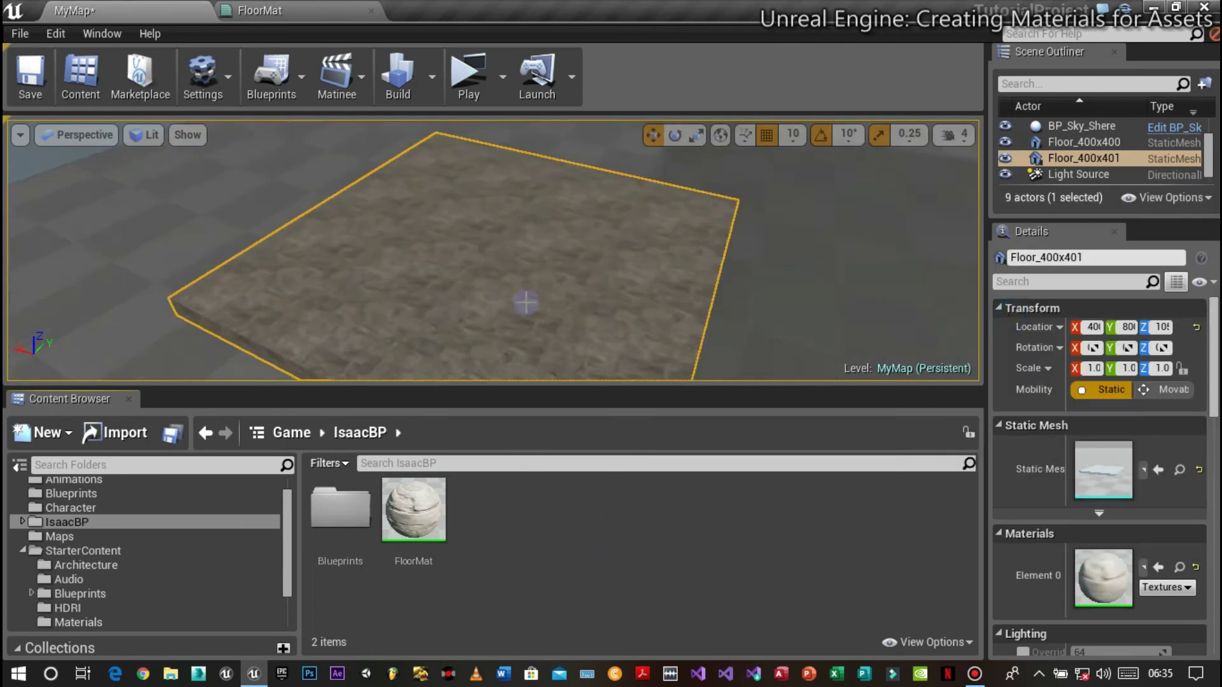
scroll(649, 307, up, 3)
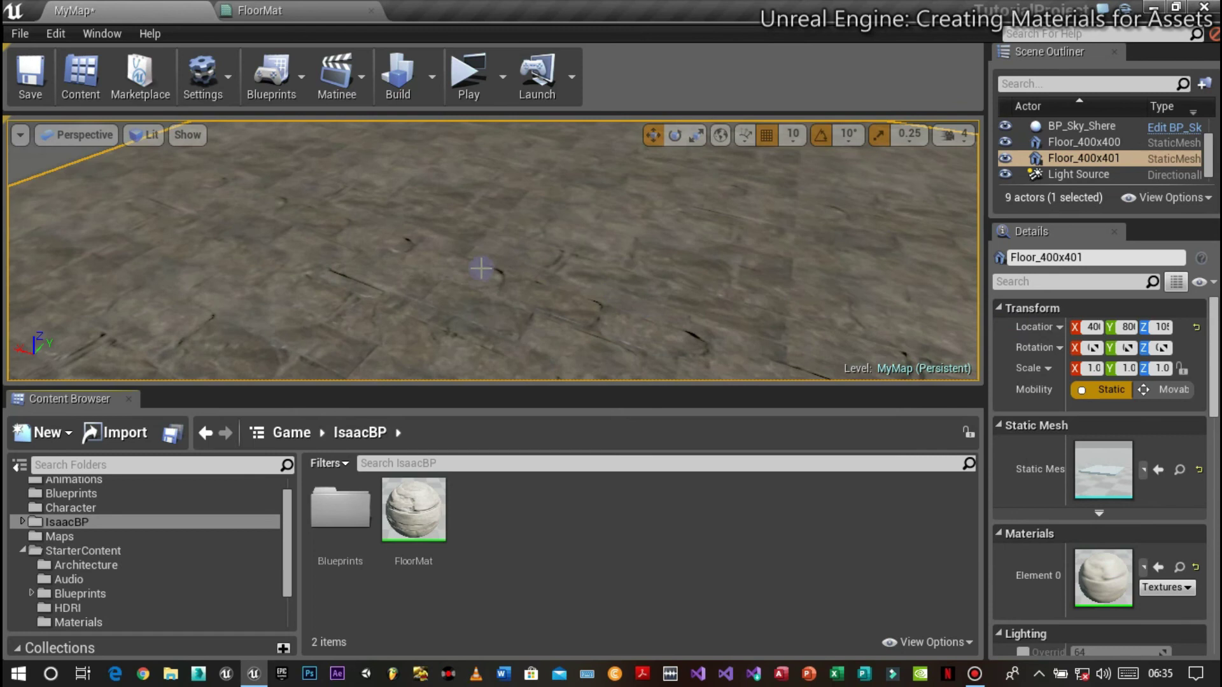
scroll(526, 200, down, 6)
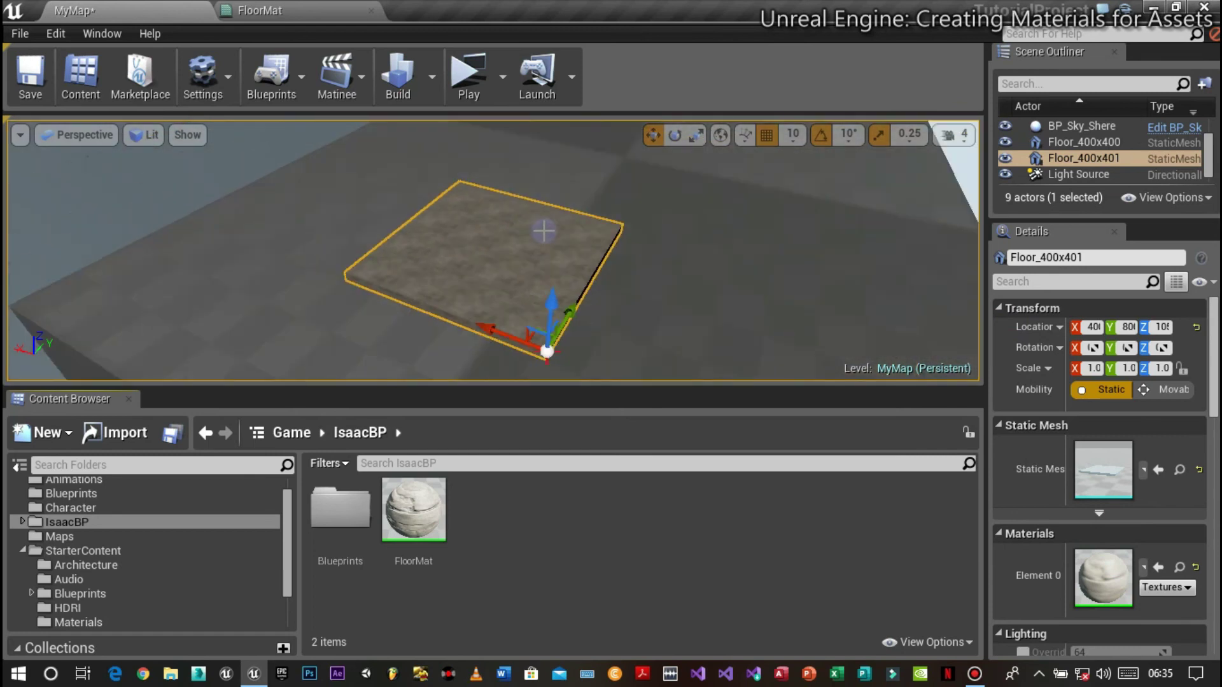
scroll(548, 237, down, 3)
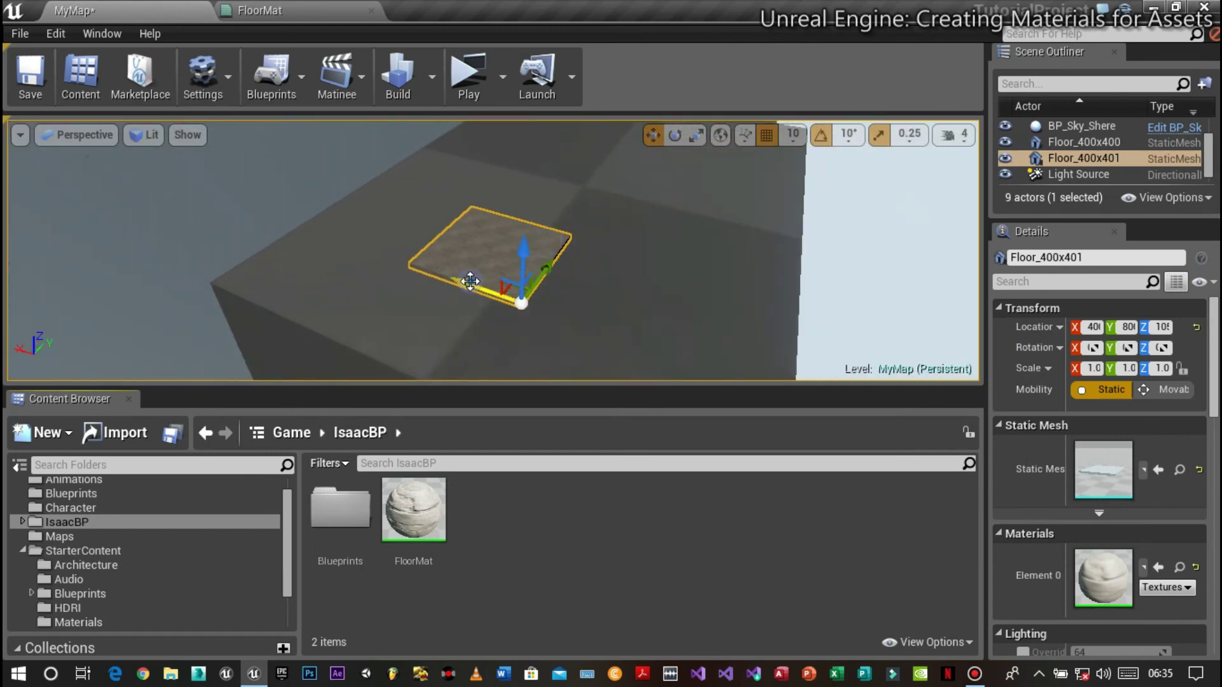
drag(433, 265, 199, 201)
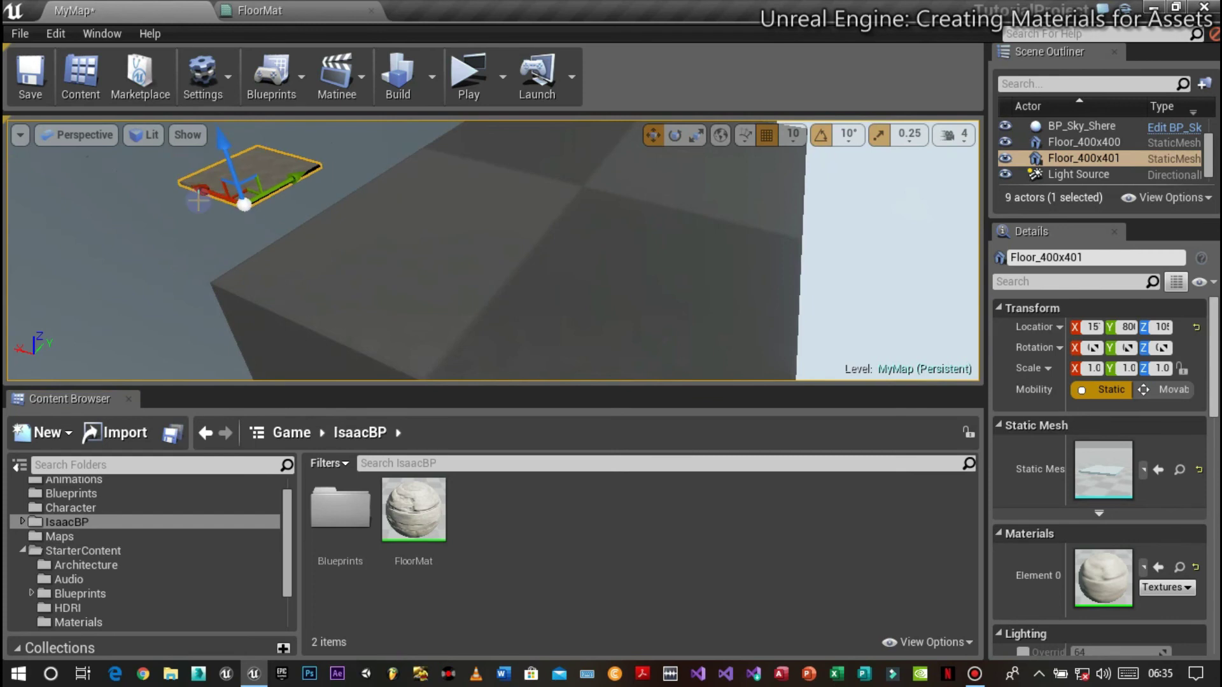
key(End)
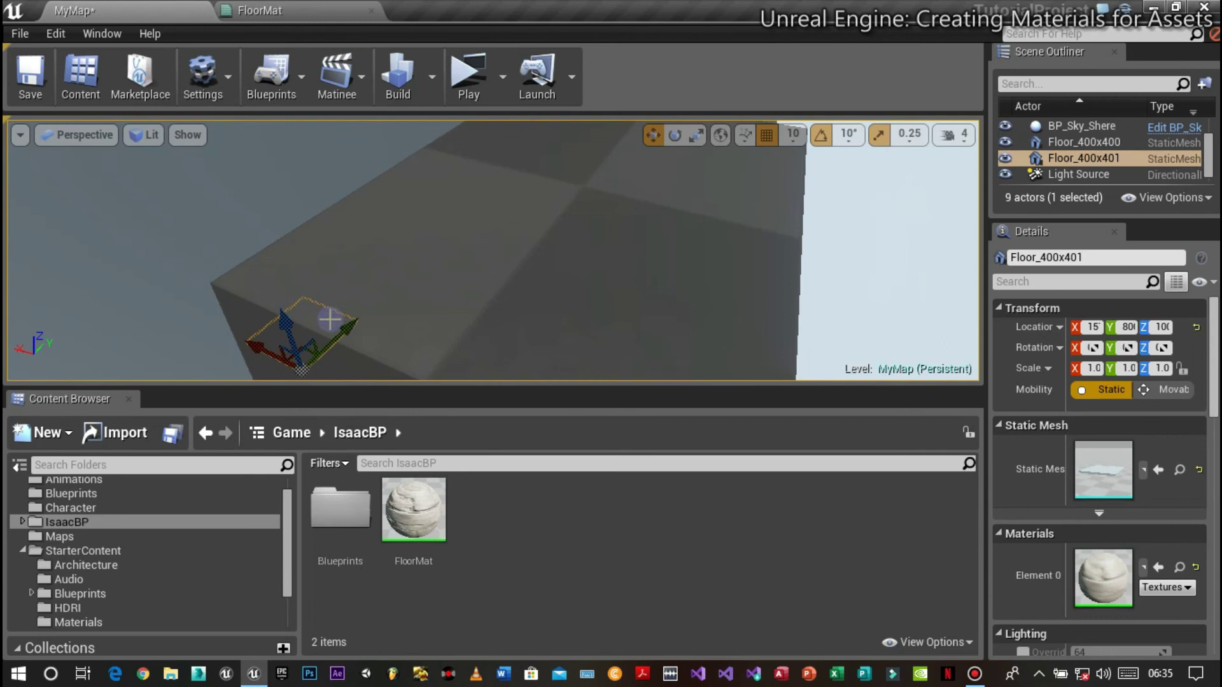
drag(252, 345, 227, 332)
key(ctrl+z)
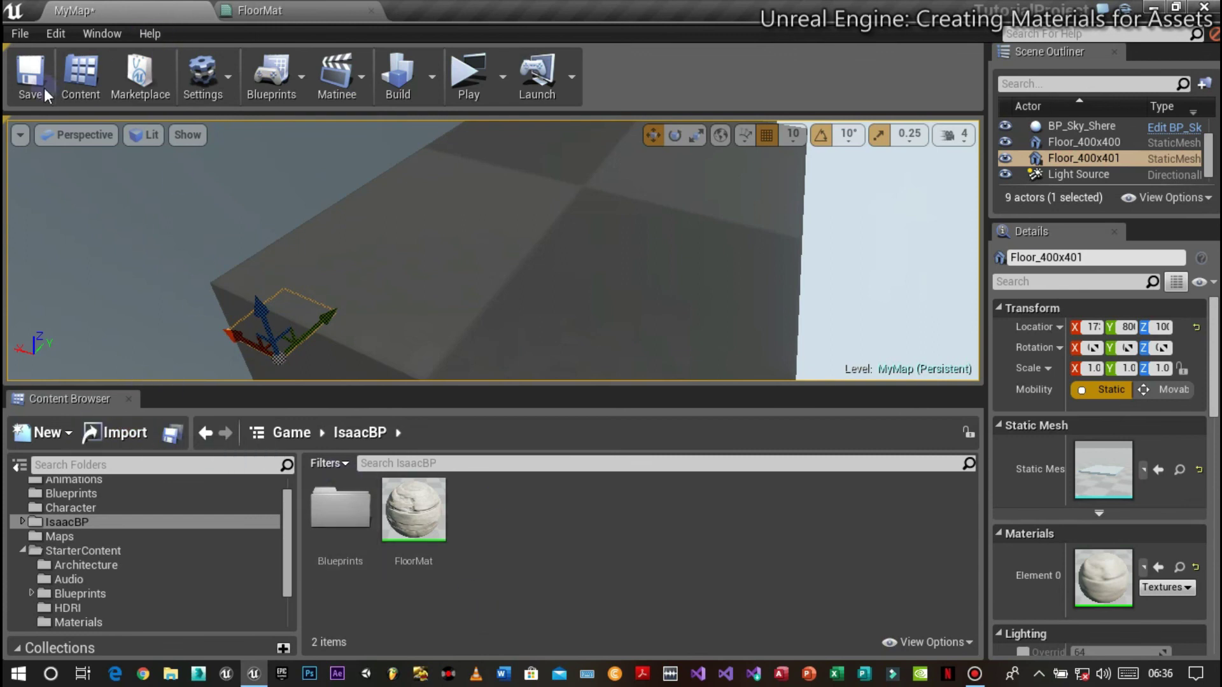
- Check the quality levels in the engine scalability settings
click(207, 87)
mouse_move(346, 311)
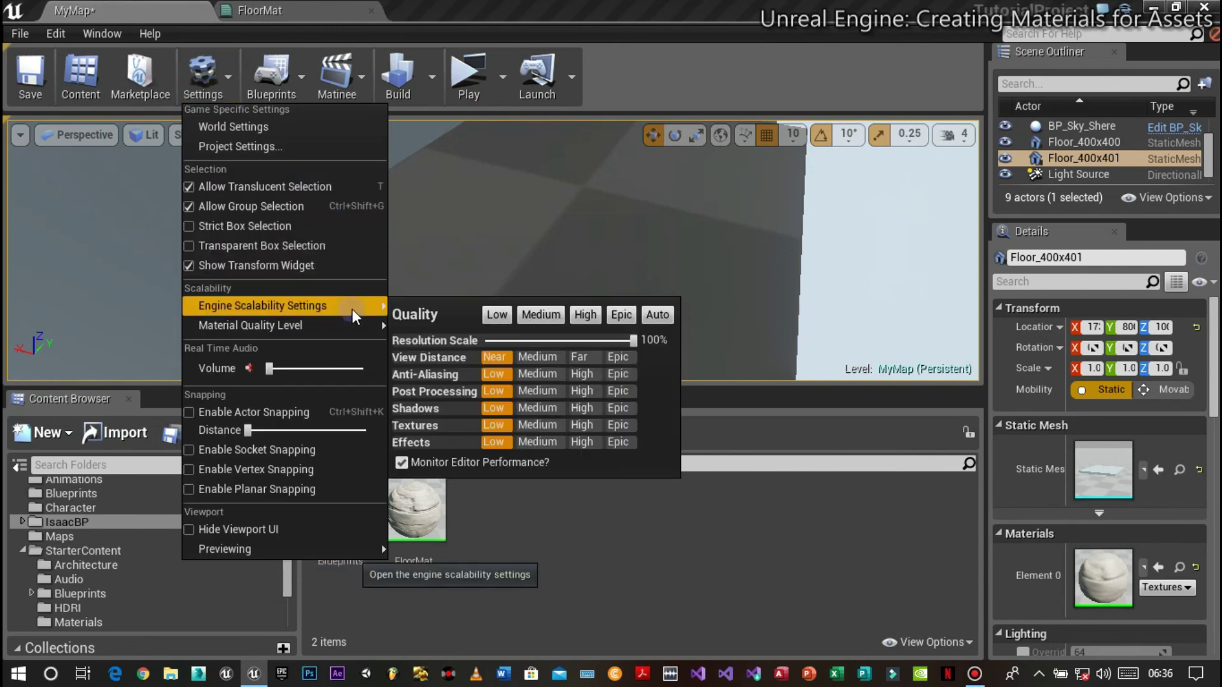
click(420, 356)
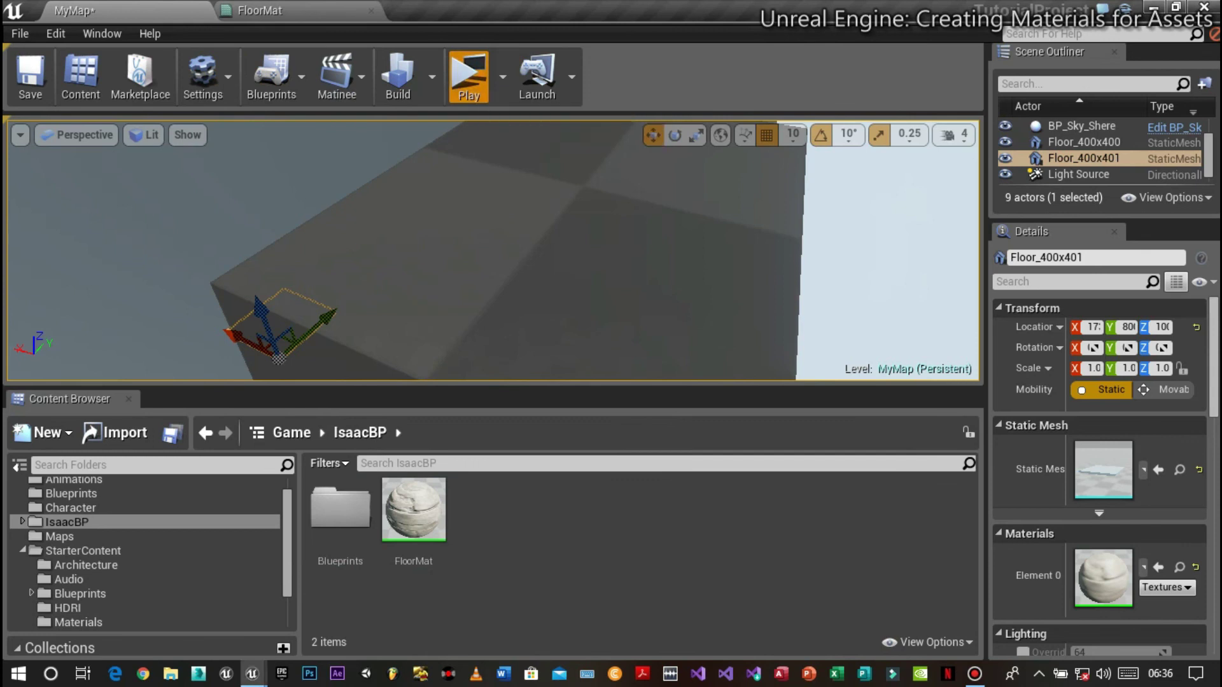
- Play the level, run the character onto the floor mesh to examine its FloorMat surface, and exit the preview
click(469, 80)
key(w)
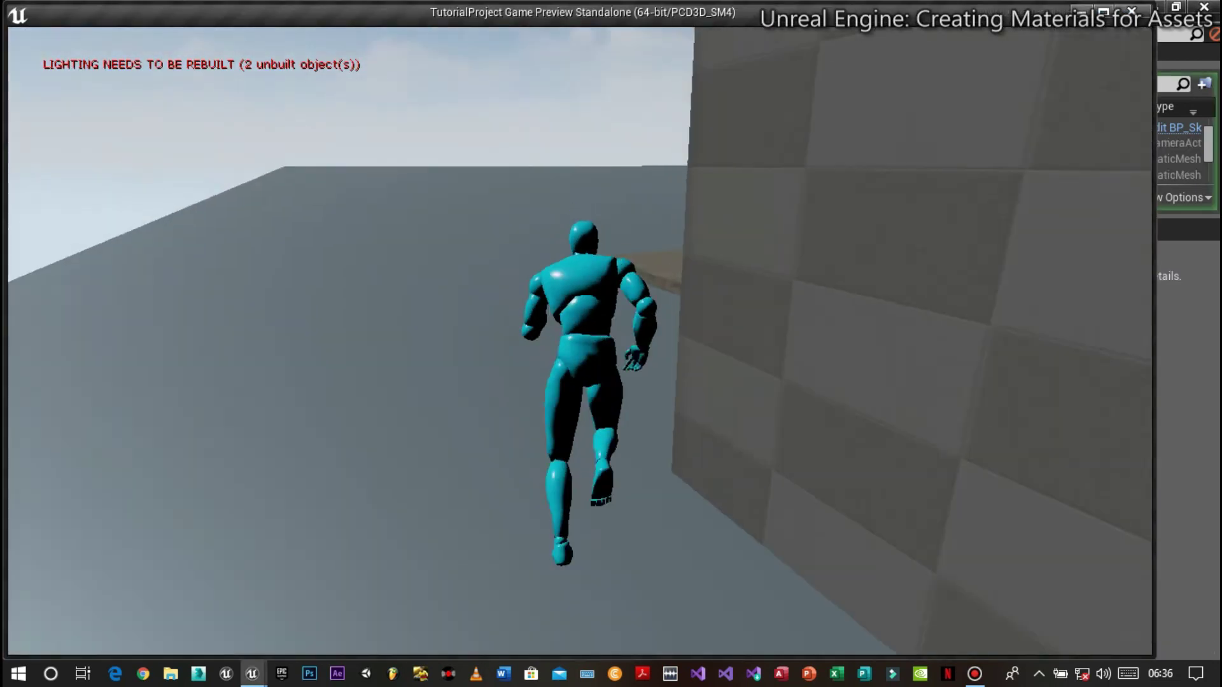
key(w)
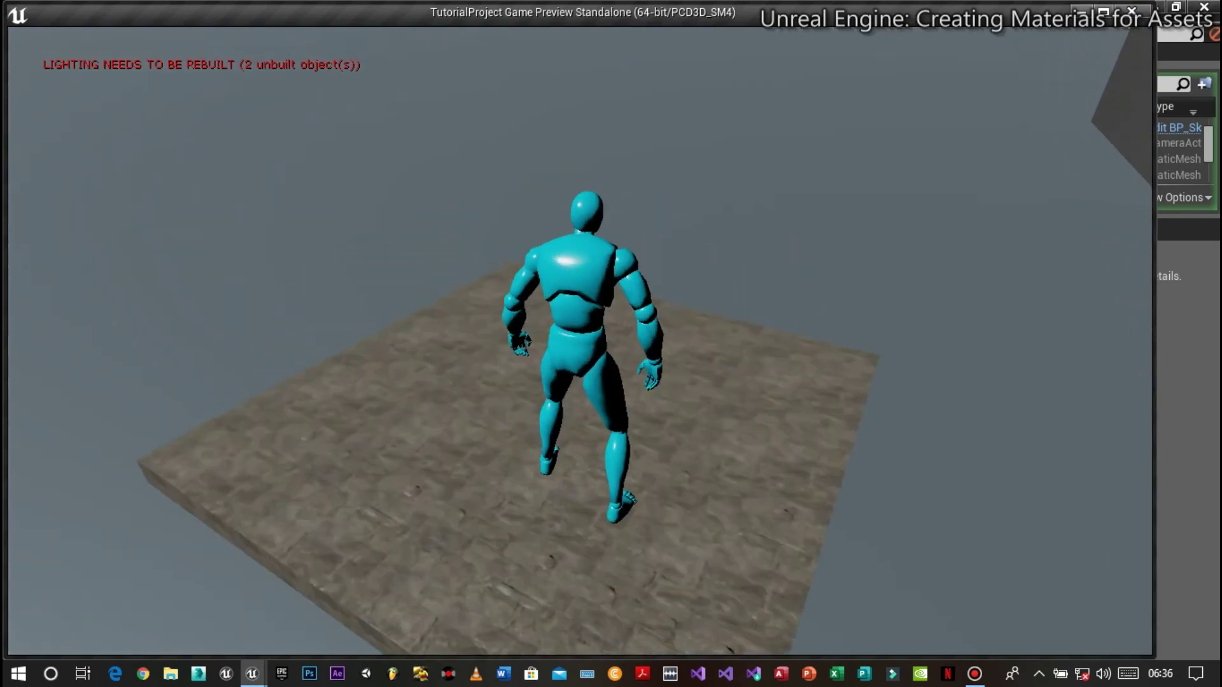
key(w)
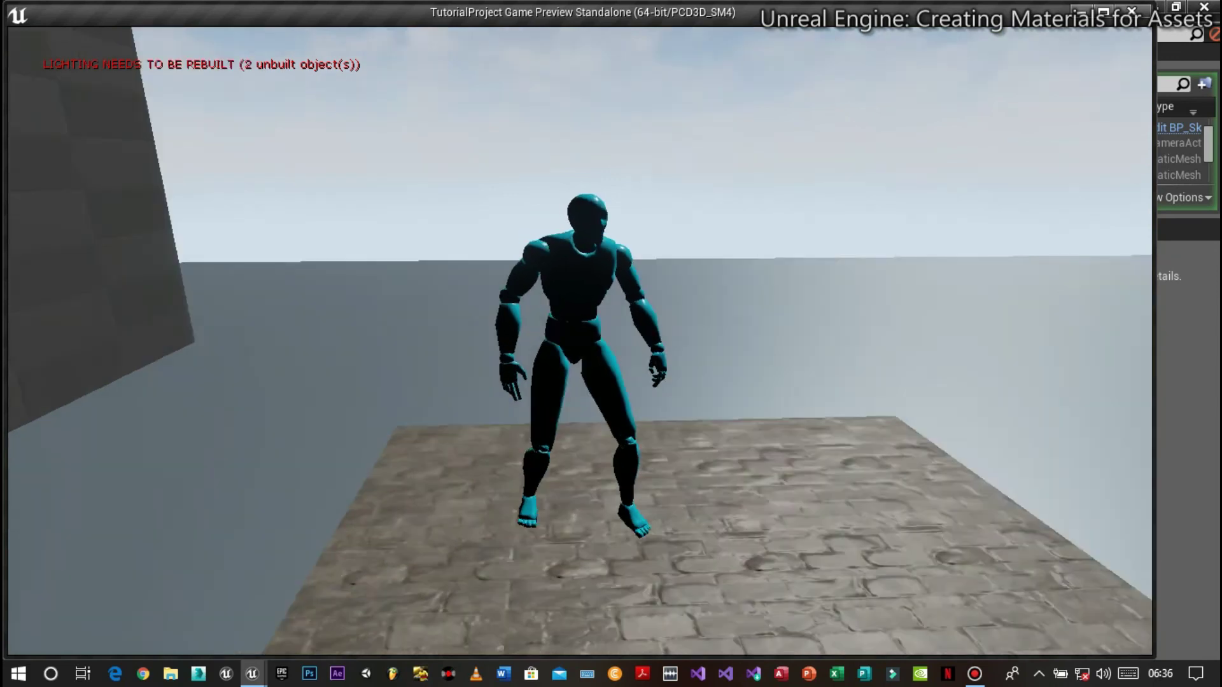
key(Escape)
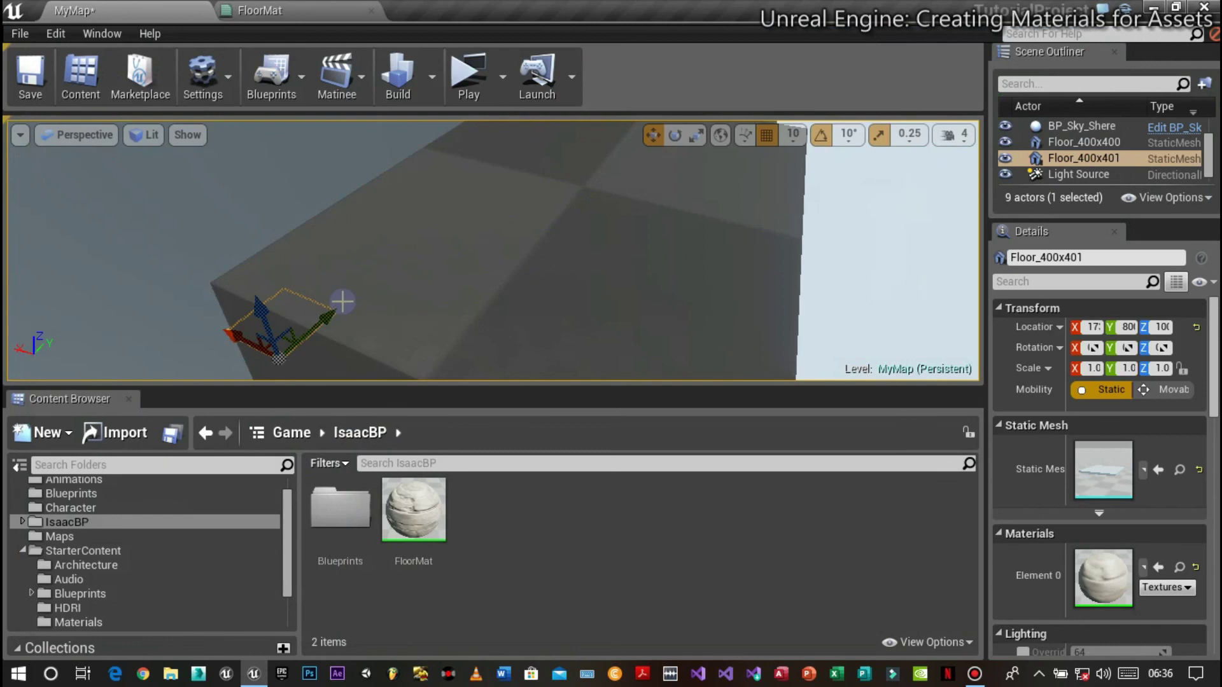
- Focus the viewport on Floor_400x401, review the FloorMat material graph, and return to the MyMap level
key(f)
scroll(515, 271, up, 5)
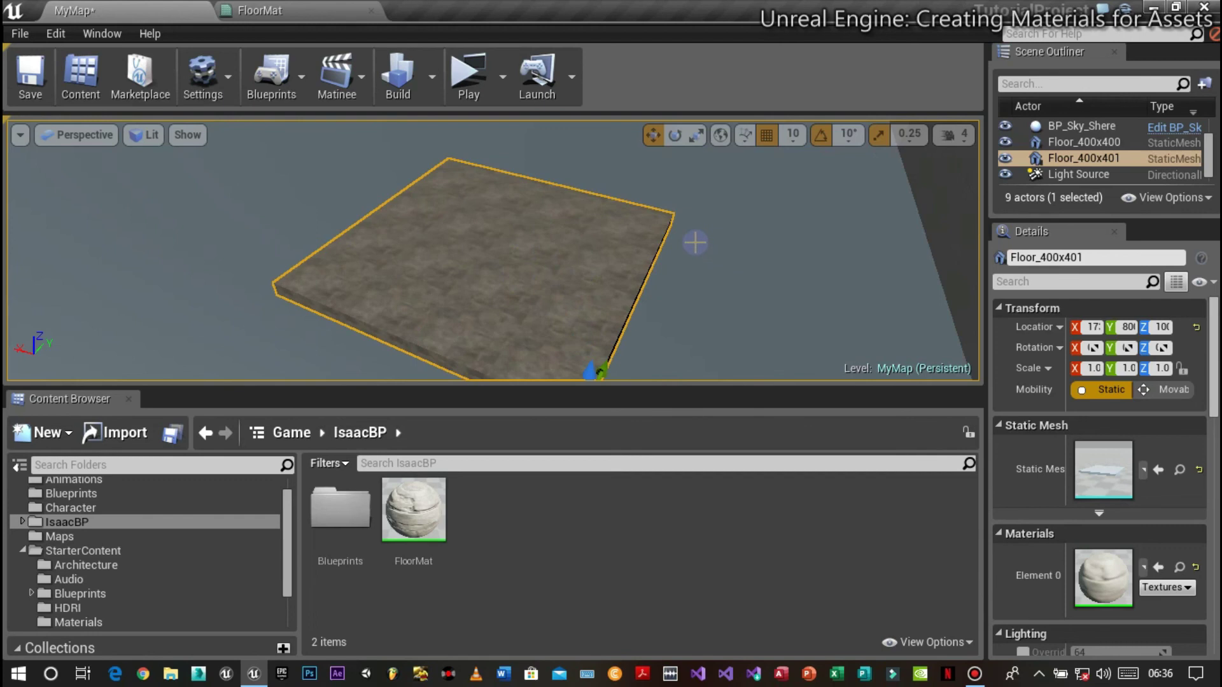
click(316, 9)
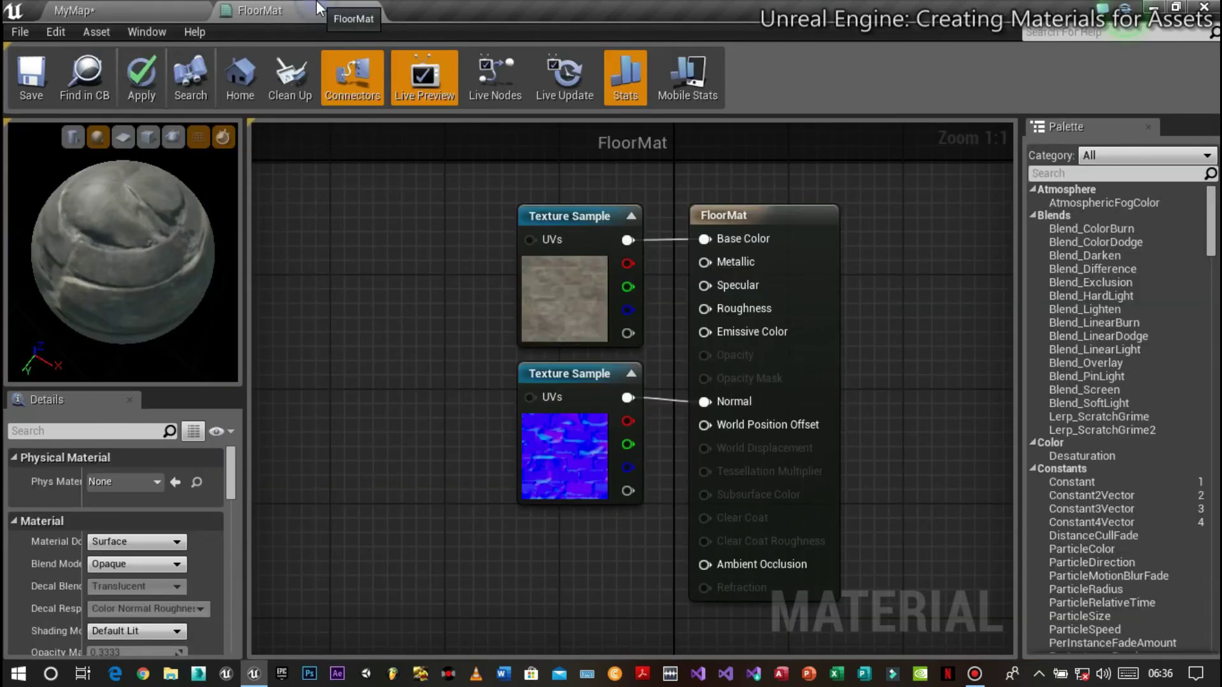
click(135, 9)
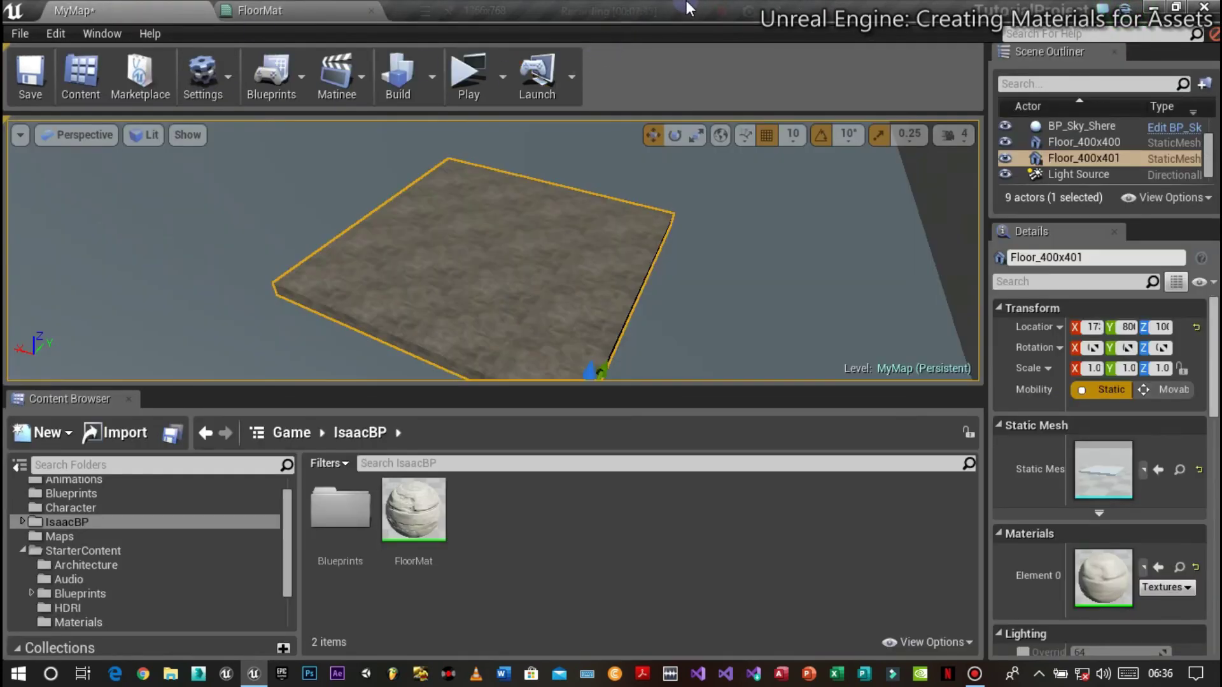
mouse_move(686, 3)
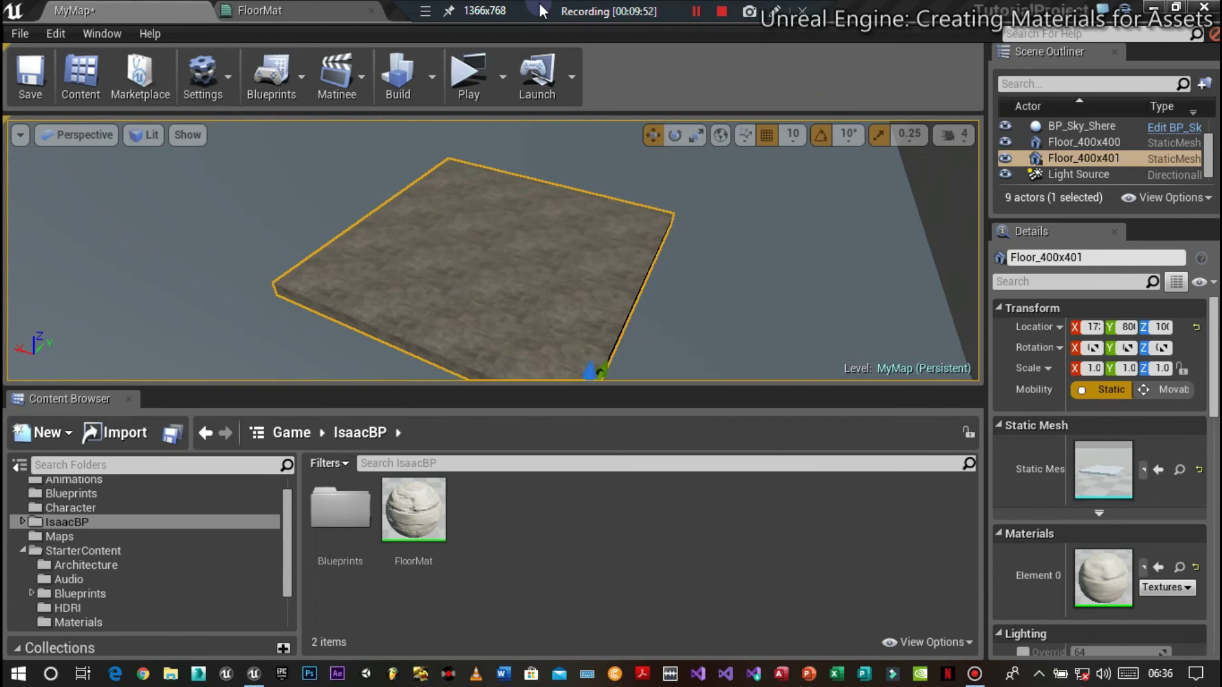
click(720, 10)
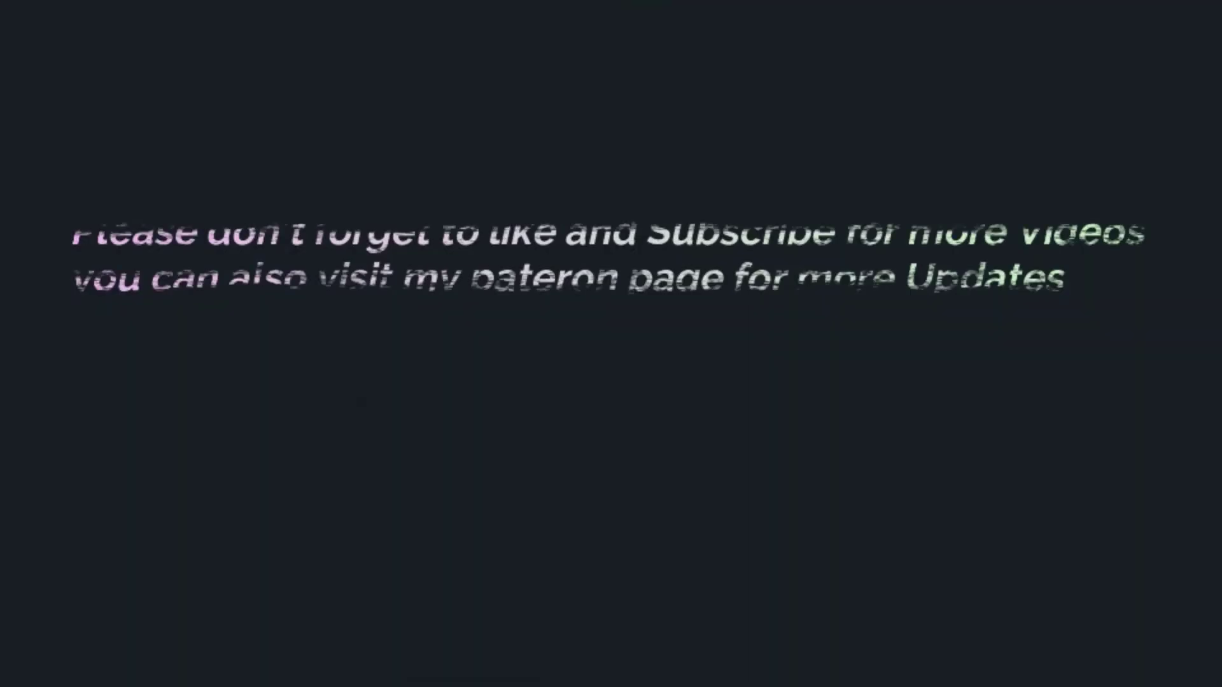